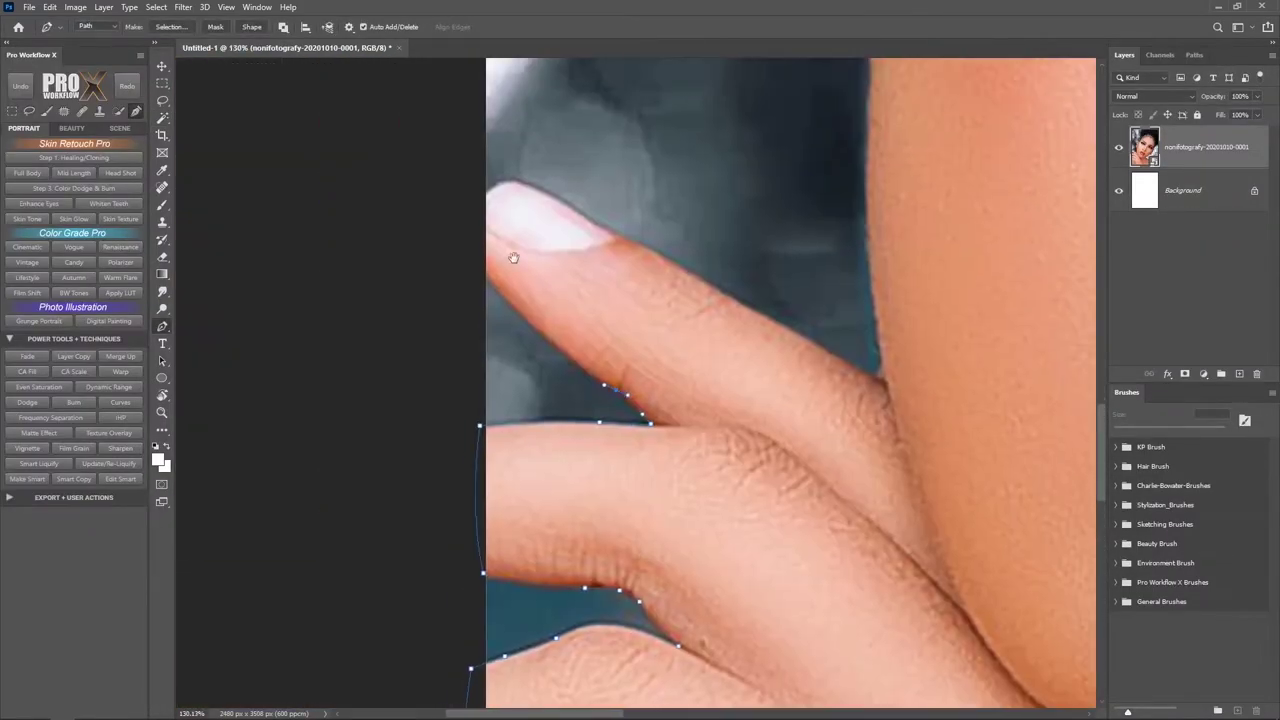
Step: Pan across the hand close-up to inspect it
{"action": "left_click_drag", "start_coordinate": [643, 242], "coordinate": [451, 192]}
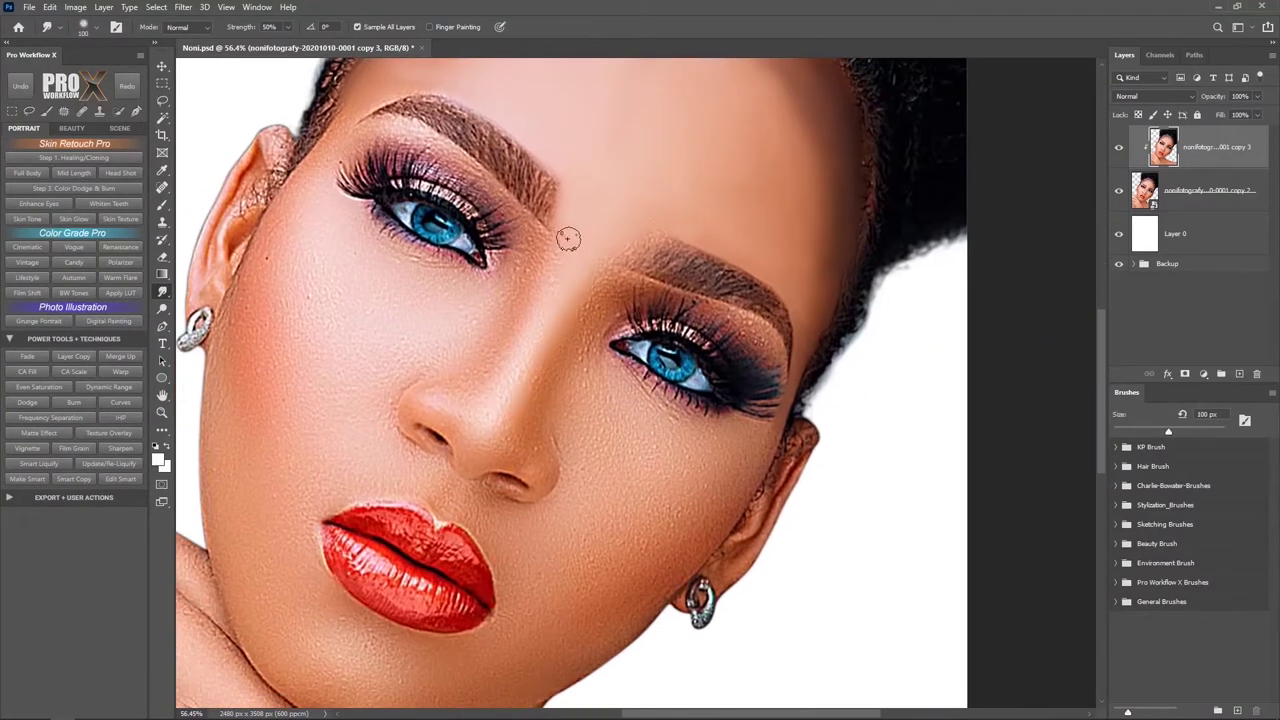
Step: Smudge the speckled neck skin and the finger edge and crease lines smooth with a smaller brush
{"action": "key", "text": "bracketleft"}
{"action": "key", "text": "bracketleft"}
{"action": "key", "text": "bracketleft"}
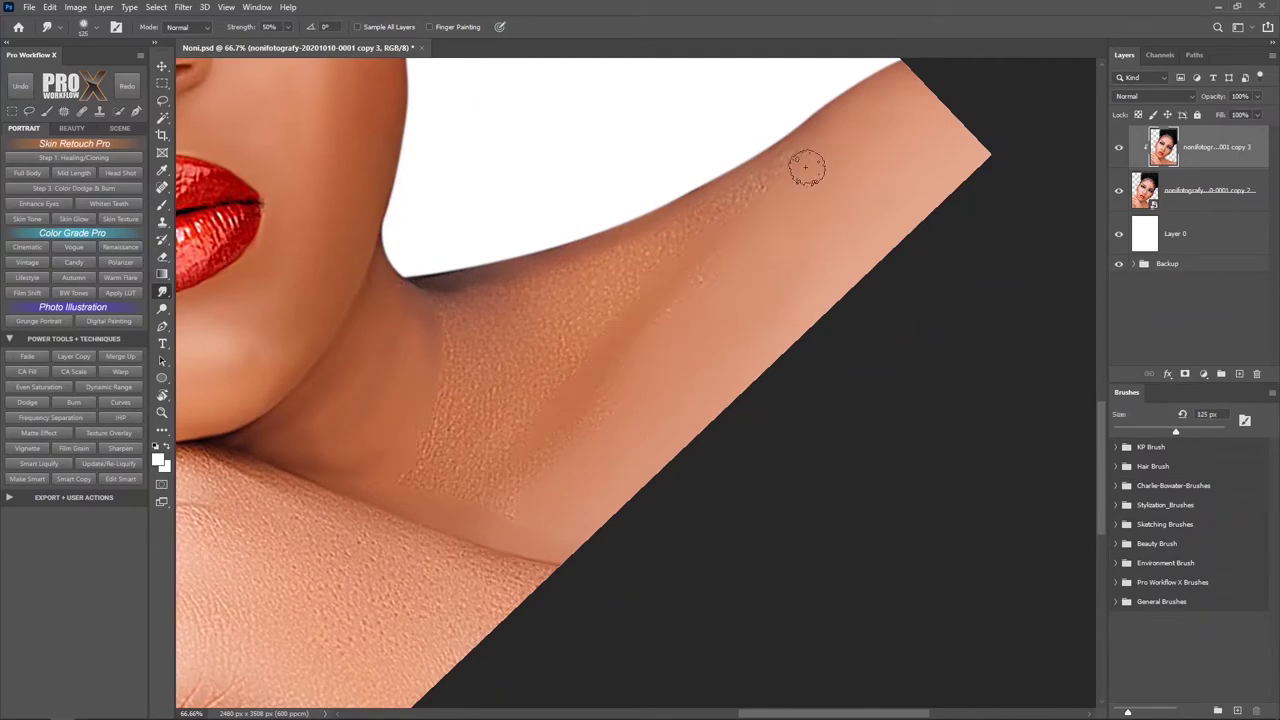
{"action": "mouse_move", "coordinate": [545, 324]}
{"action": "left_mouse_down"}
{"action": "mouse_move", "coordinate": [562, 264]}
{"action": "mouse_move", "coordinate": [433, 273]}
{"action": "left_mouse_up"}
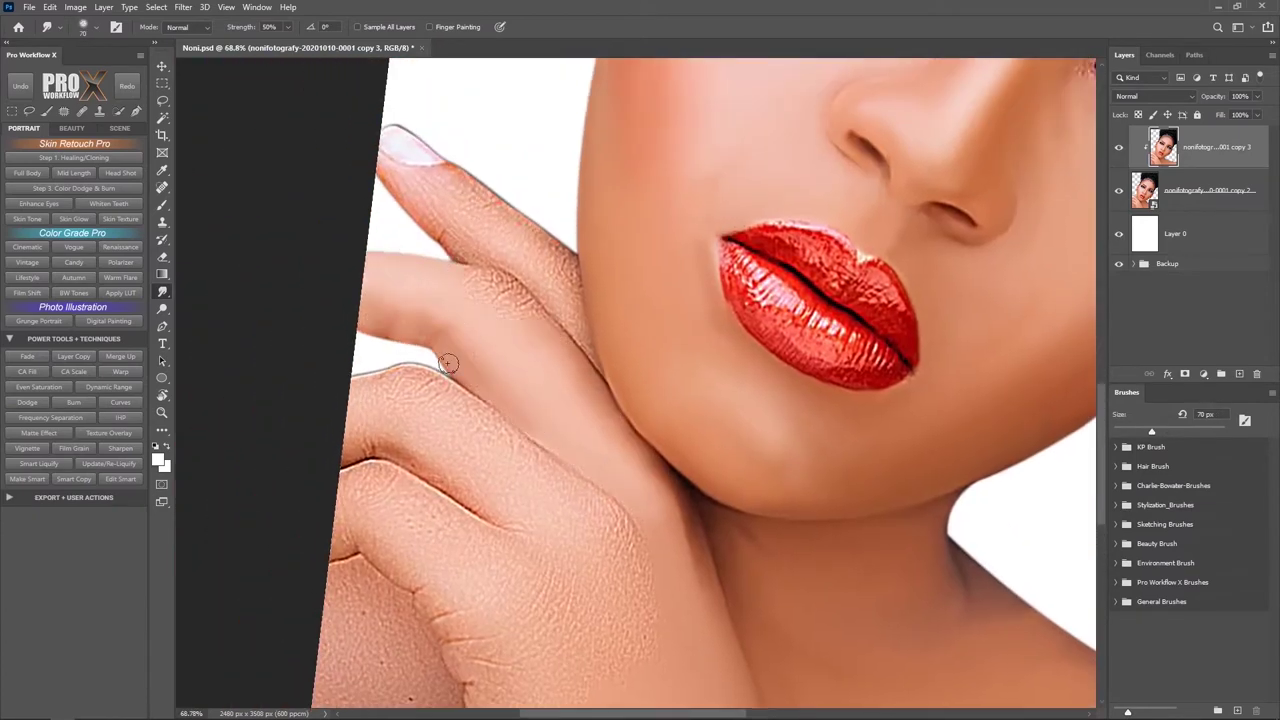
{"action": "key", "text": "bracketleft"}
{"action": "key", "text": "bracketleft"}
{"action": "key", "text": "bracketleft"}
{"action": "key", "text": "bracketleft"}
{"action": "mouse_move", "coordinate": [570, 298]}
{"action": "left_mouse_down"}
{"action": "mouse_move", "coordinate": [423, 177]}
{"action": "mouse_move", "coordinate": [461, 250]}
{"action": "left_mouse_up"}
Step: Smooth the knuckle and hand-edge skin texture with a larger smudge brush, rotating the view
{"action": "key", "text": "bracketright"}
{"action": "key", "text": "bracketright"}
{"action": "key", "text": "bracketright"}
{"action": "left_click_drag", "start_coordinate": [421, 446], "coordinate": [380, 366]}
{"action": "key", "text": "bracketright"}
{"action": "key", "text": "bracketright"}
{"action": "key", "text": "bracketright"}
{"action": "key", "text": "bracketright"}
{"action": "key", "text": "bracketright"}
{"action": "mouse_move", "coordinate": [514, 425]}
{"action": "left_mouse_down"}
{"action": "mouse_move", "coordinate": [586, 471]}
{"action": "mouse_move", "coordinate": [466, 346]}
{"action": "mouse_move", "coordinate": [629, 397]}
{"action": "mouse_move", "coordinate": [584, 598]}
{"action": "mouse_move", "coordinate": [657, 423]}
{"action": "mouse_move", "coordinate": [517, 423]}
{"action": "mouse_move", "coordinate": [361, 320]}
{"action": "left_mouse_up"}
{"action": "key", "text": "bracketright"}
{"action": "key", "text": "bracketright"}
{"action": "key", "text": "bracketright"}
{"action": "key", "text": "bracketright"}
{"action": "key", "text": "bracketright"}
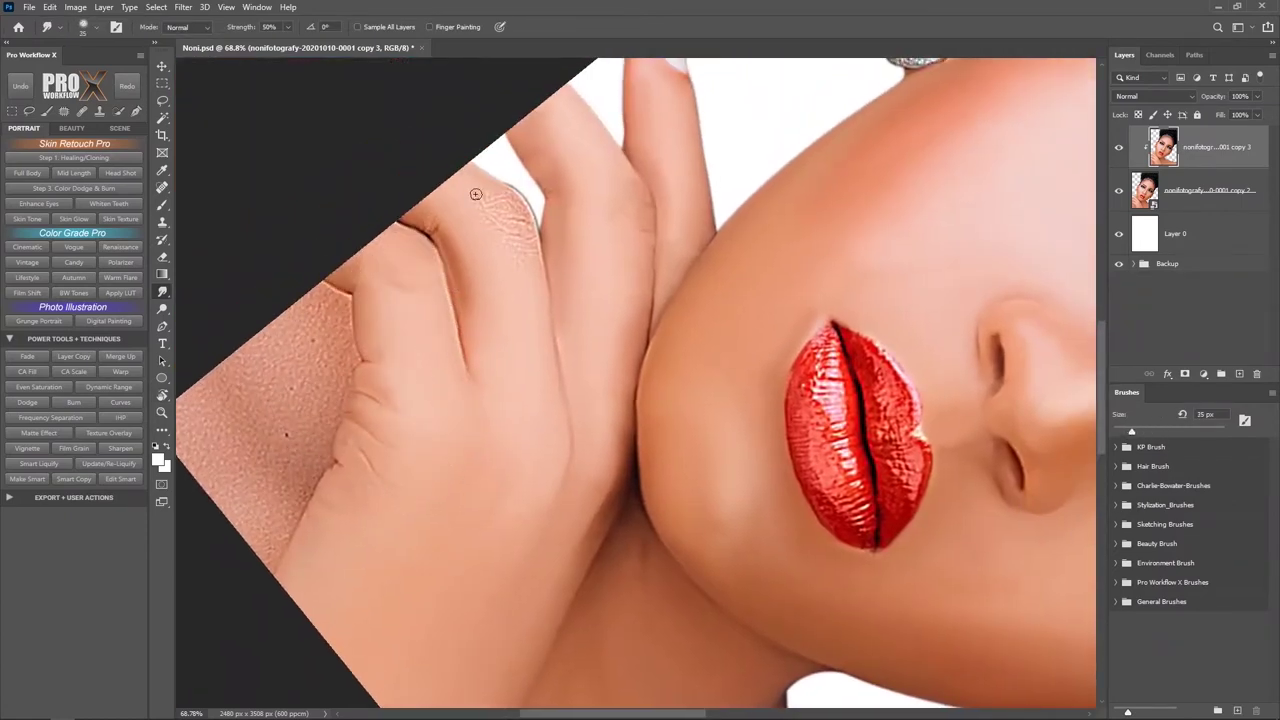
{"action": "left_click_drag", "start_coordinate": [565, 398], "coordinate": [670, 348]}
{"action": "key", "text": "bracketright"}
{"action": "key", "text": "bracketright"}
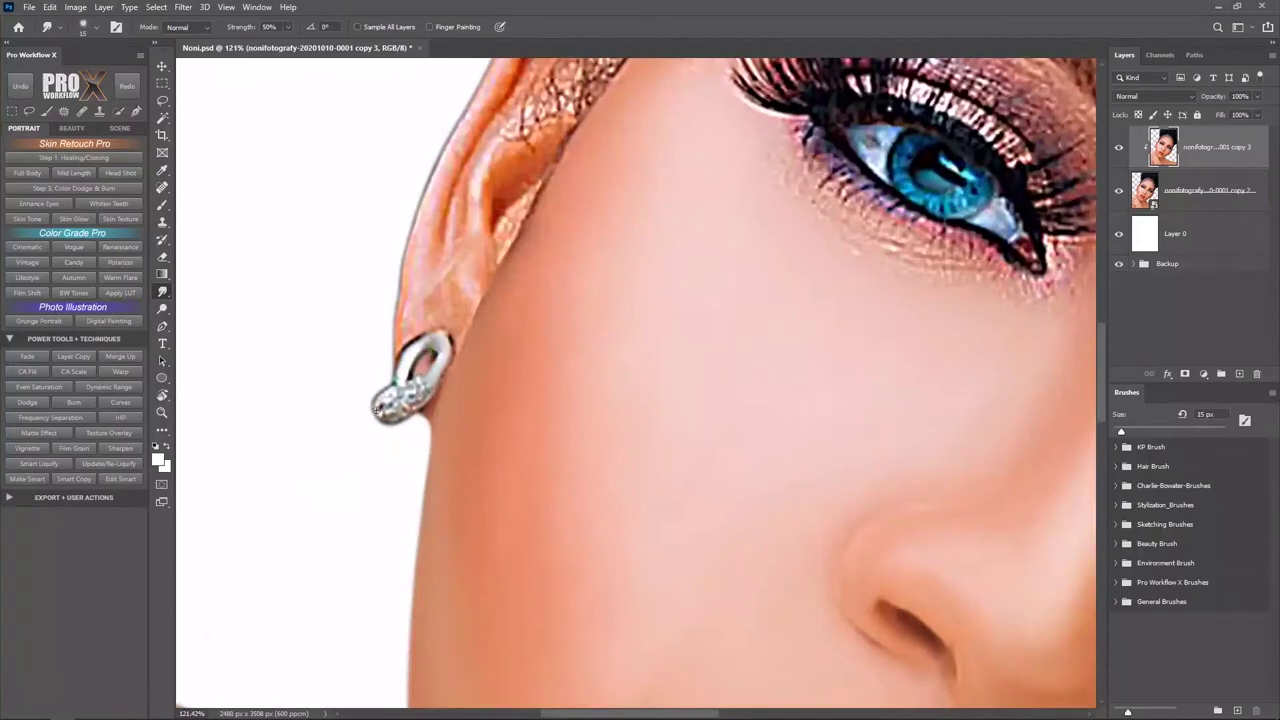
Step: Smudge the sparkly earring texture, the ear tip and the upper ear smooth
{"action": "left_click_drag", "start_coordinate": [377, 410], "coordinate": [417, 398]}
{"action": "left_click_drag", "start_coordinate": [437, 340], "coordinate": [301, 570]}
{"action": "key", "text": "bracketright"}
{"action": "mouse_move", "coordinate": [470, 260]}
{"action": "left_mouse_down"}
{"action": "mouse_move", "coordinate": [471, 183]}
{"action": "mouse_move", "coordinate": [489, 228]}
{"action": "mouse_move", "coordinate": [463, 181]}
{"action": "mouse_move", "coordinate": [465, 285]}
{"action": "mouse_move", "coordinate": [485, 226]}
{"action": "mouse_move", "coordinate": [491, 277]}
{"action": "left_mouse_up"}
{"action": "scroll", "coordinate": [494, 222], "scroll_direction": "left", "scroll_amount": 1}
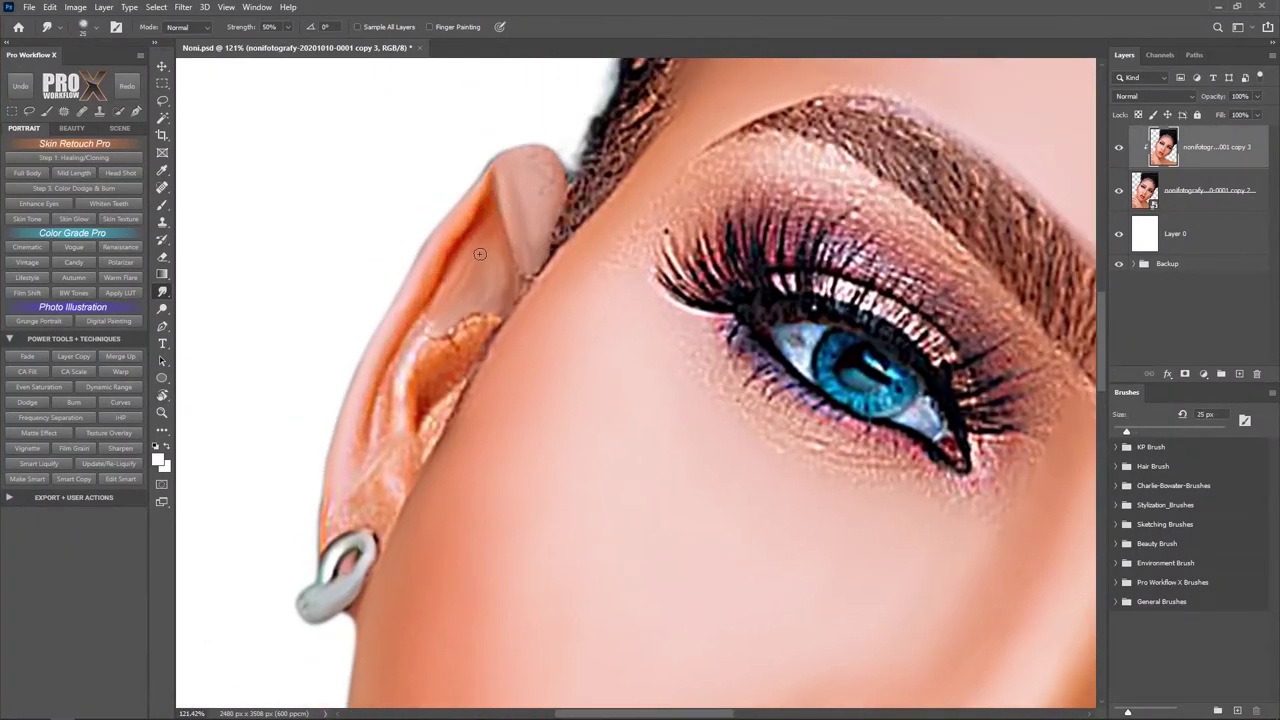
{"action": "key", "text": "bracketright"}
{"action": "scroll", "coordinate": [353, 394], "scroll_direction": "down", "scroll_amount": 2}
{"action": "mouse_move", "coordinate": [388, 463]}
{"action": "left_mouse_down"}
{"action": "mouse_move", "coordinate": [422, 295]}
{"action": "mouse_move", "coordinate": [466, 297]}
{"action": "mouse_move", "coordinate": [424, 387]}
{"action": "mouse_move", "coordinate": [518, 195]}
{"action": "left_mouse_up"}
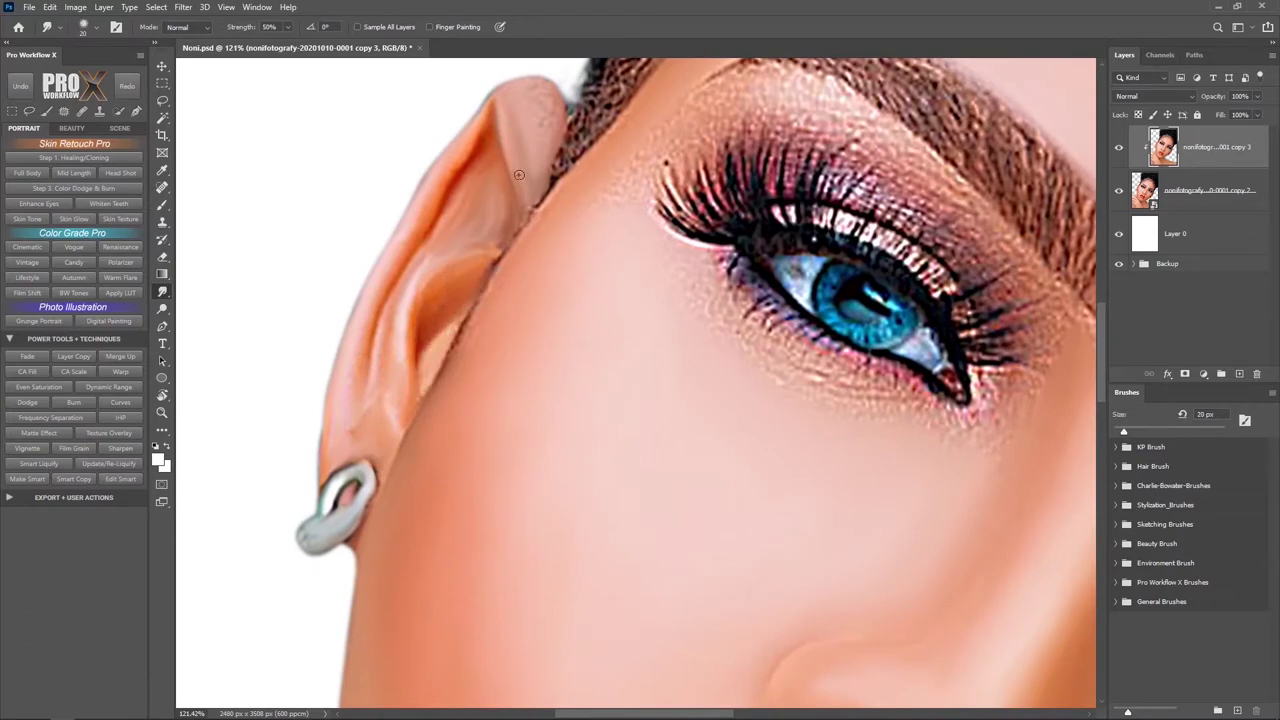
{"action": "scroll", "coordinate": [518, 195], "scroll_direction": "down", "scroll_amount": 5}
{"action": "scroll", "coordinate": [546, 336], "scroll_direction": "up", "scroll_amount": 3}
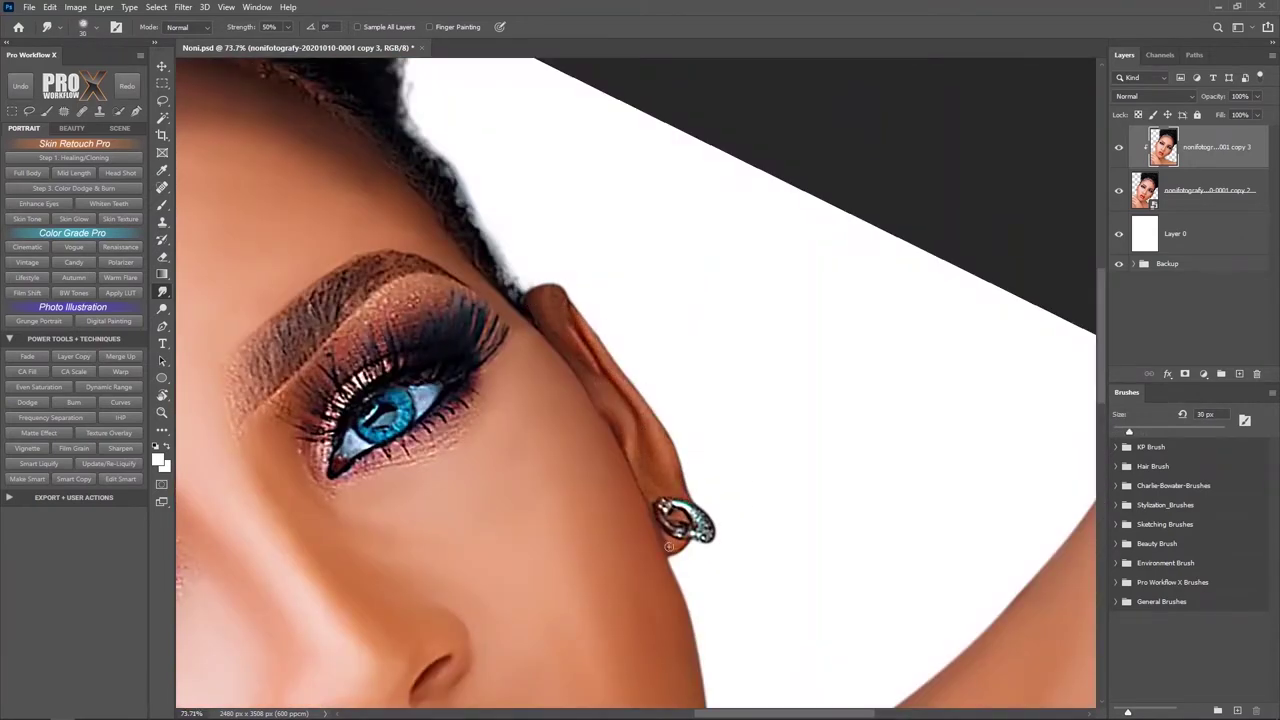
{"action": "scroll", "coordinate": [681, 513], "scroll_direction": "up", "scroll_amount": 2}
Step: Lower smudge strength to 30% and soften the eye makeup and lower lashes
{"action": "key", "text": "bracketleft"}
{"action": "key", "text": "bracketleft"}
{"action": "key", "text": "bracketleft"}
{"action": "scroll", "coordinate": [626, 449], "scroll_direction": "down", "scroll_amount": 5}
{"action": "key", "text": "3"}
{"action": "key", "text": "bracketright"}
{"action": "key", "text": "bracketright"}
{"action": "key", "text": "bracketright"}
{"action": "key", "text": "bracketright"}
{"action": "key", "text": "bracketright"}
{"action": "key", "text": "bracketright"}
{"action": "key", "text": "bracketright"}
{"action": "key", "text": "bracketright"}
{"action": "key", "text": "bracketright"}
{"action": "key", "text": "bracketright"}
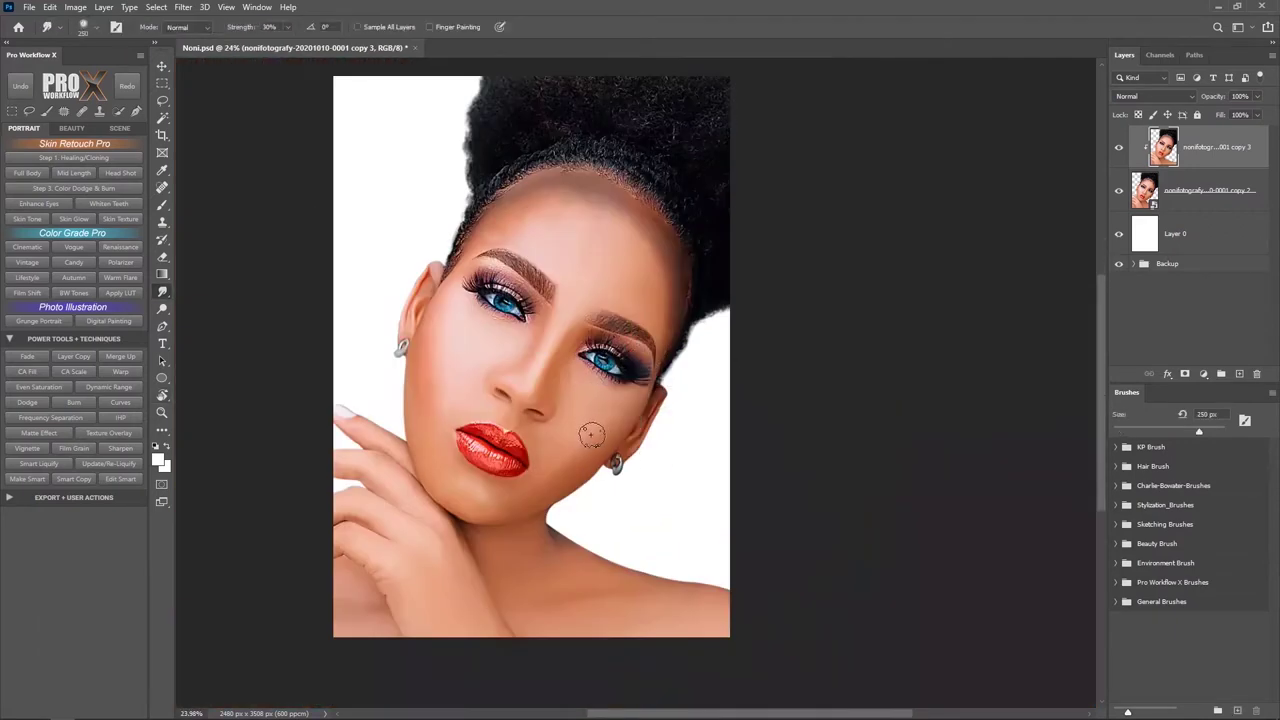
{"action": "key", "text": "bracketleft"}
{"action": "key", "text": "bracketleft"}
{"action": "key", "text": "bracketleft"}
{"action": "key", "text": "bracketleft"}
{"action": "key", "text": "bracketleft"}
{"action": "scroll", "coordinate": [500, 360], "scroll_direction": "up", "scroll_amount": 4}
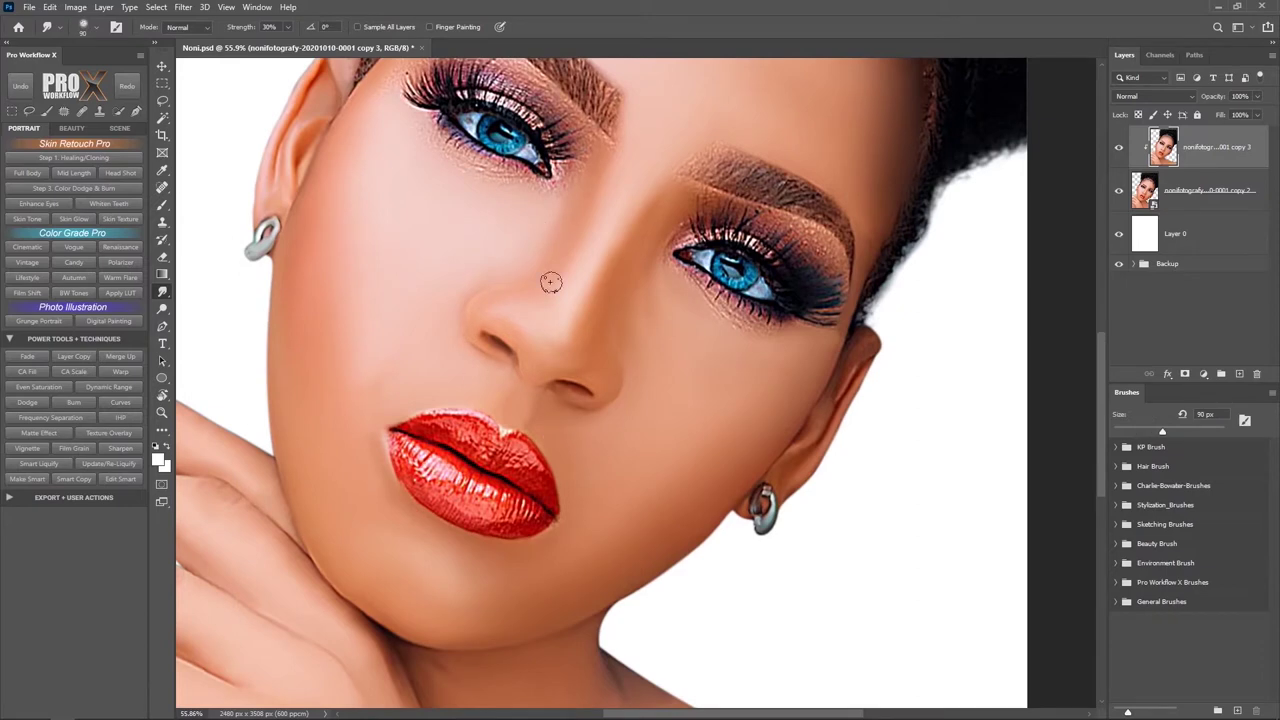
{"action": "key", "text": "bracketleft"}
{"action": "key", "text": "bracketleft"}
{"action": "key", "text": "bracketleft"}
{"action": "key", "text": "bracketleft"}
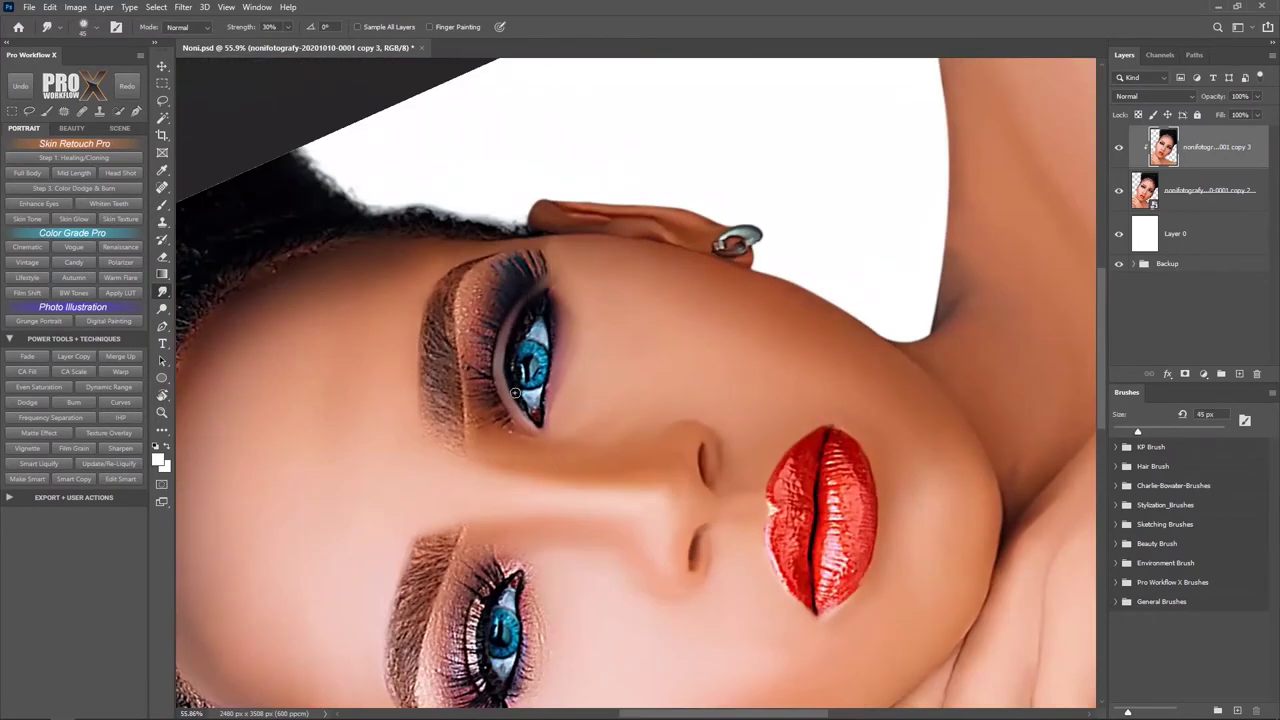
{"action": "key", "text": "bracketleft"}
{"action": "key", "text": "bracketleft"}
{"action": "key", "text": "bracketleft"}
{"action": "key", "text": "bracketleft"}
{"action": "key", "text": "bracketleft"}
{"action": "mouse_move", "coordinate": [481, 400]}
{"action": "left_mouse_down"}
{"action": "mouse_move", "coordinate": [471, 357]}
{"action": "mouse_move", "coordinate": [491, 334]}
{"action": "mouse_move", "coordinate": [506, 386]}
{"action": "left_mouse_up"}
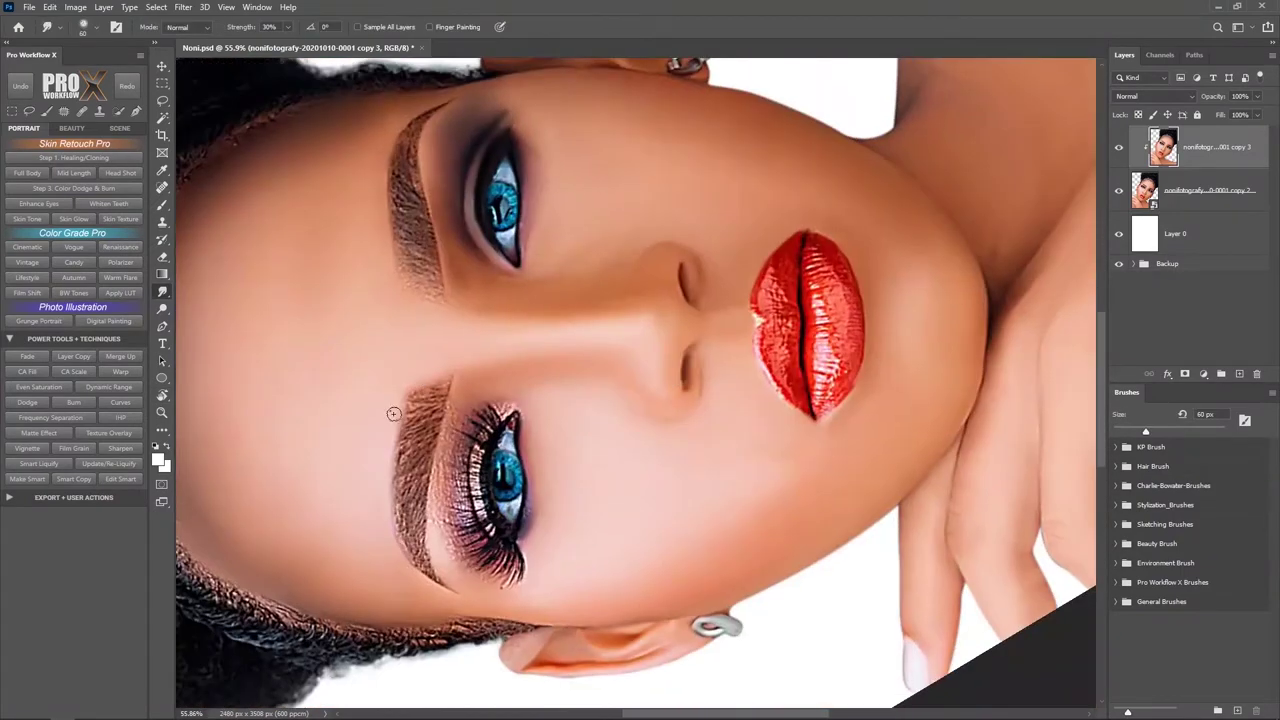
{"action": "left_click_drag", "start_coordinate": [400, 414], "coordinate": [490, 525]}
{"action": "left_click_drag", "start_coordinate": [490, 525], "coordinate": [480, 450]}
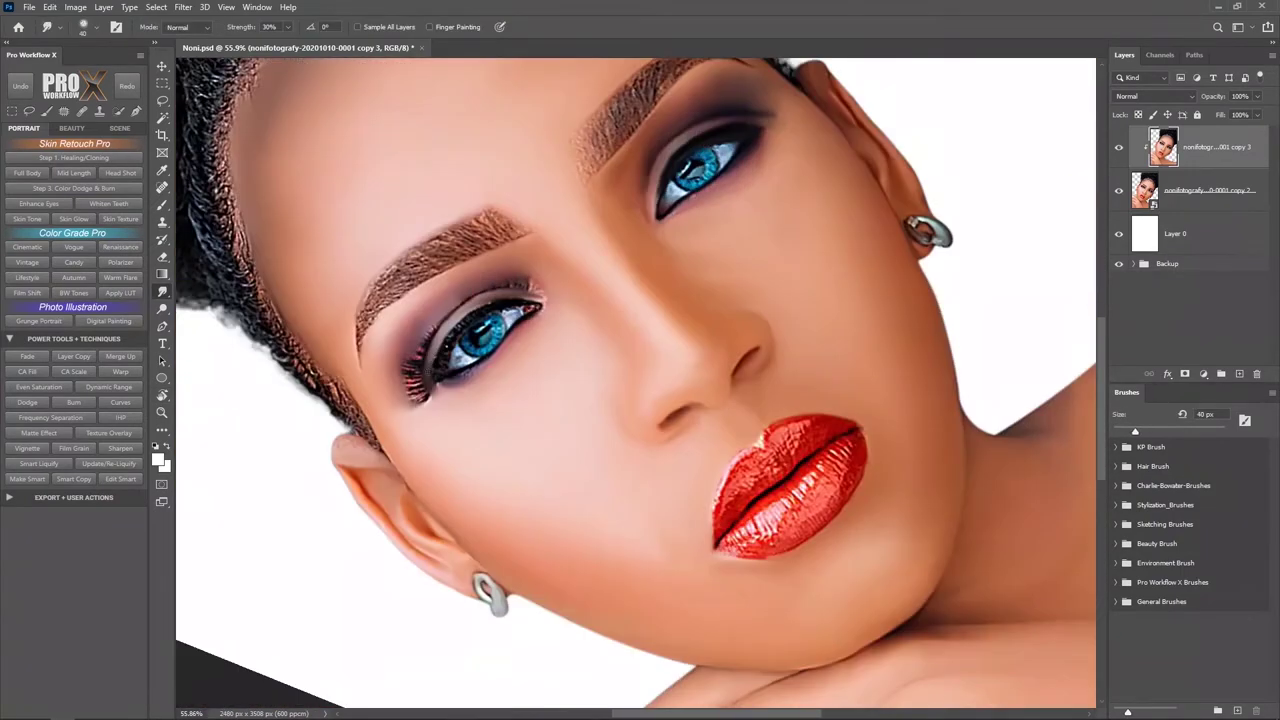
{"action": "key", "text": "bracketleft"}
{"action": "mouse_move", "coordinate": [418, 390]}
{"action": "left_mouse_down"}
{"action": "mouse_move", "coordinate": [425, 335]}
{"action": "mouse_move", "coordinate": [415, 400]}
{"action": "left_mouse_up"}
Step: Rotate the face sideways and smooth the textured right part of the upper lip with a 150 px brush
{"action": "left_click_drag", "start_coordinate": [480, 313], "coordinate": [474, 445]}
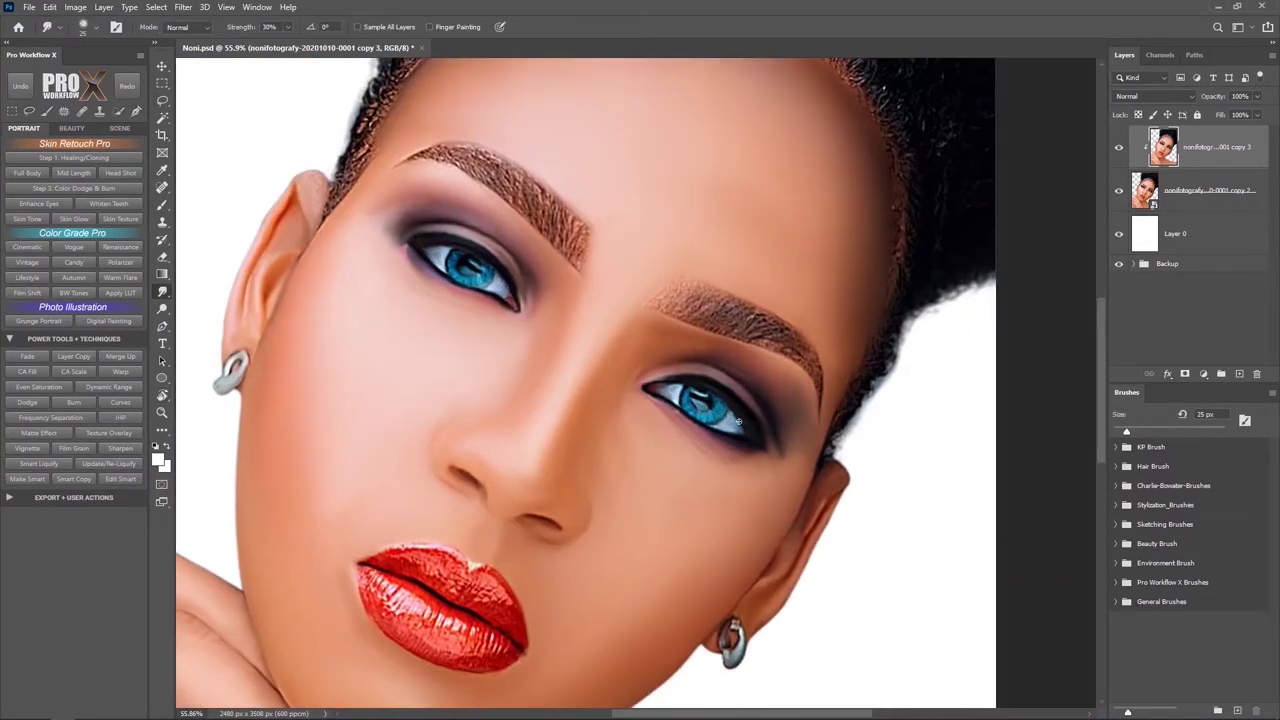
{"action": "key", "text": "bracketright"}
{"action": "key", "text": "bracketright"}
{"action": "key", "text": "bracketright"}
{"action": "key", "text": "bracketright"}
{"action": "key", "text": "bracketright"}
{"action": "scroll", "coordinate": [700, 380], "scroll_direction": "down", "scroll_amount": 4}
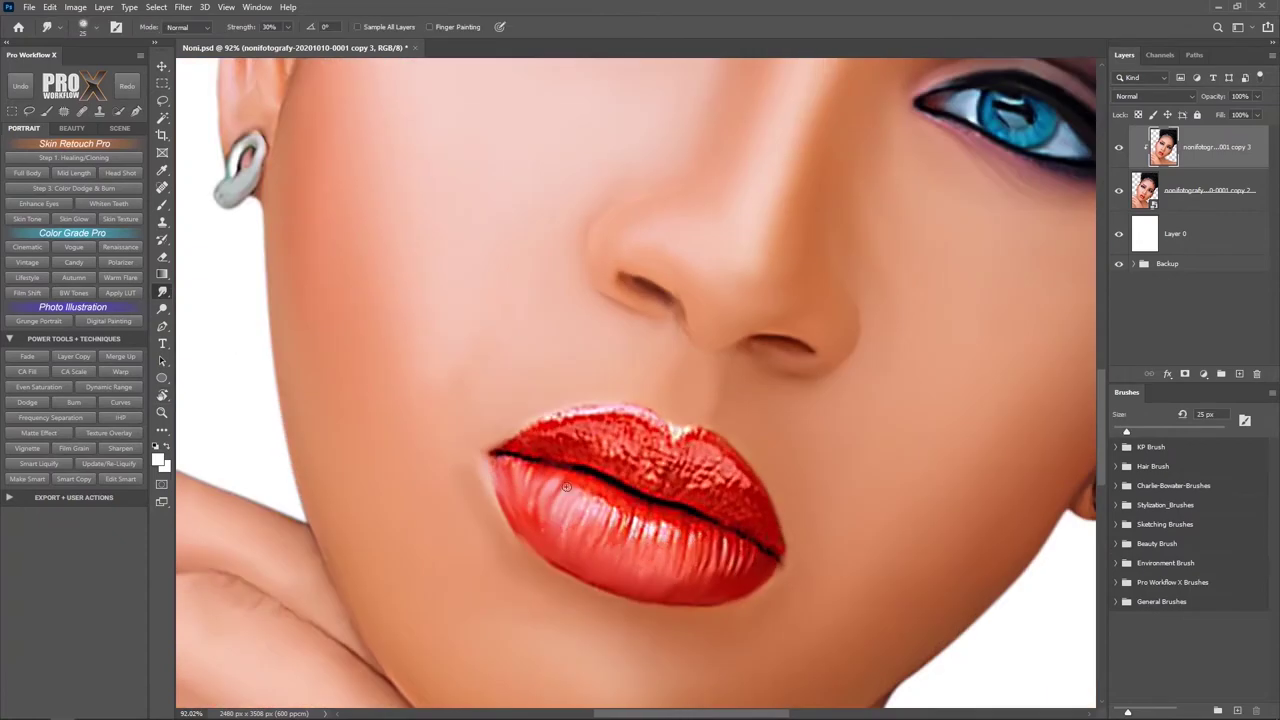
{"action": "left_click_drag", "start_coordinate": [743, 478], "coordinate": [703, 458]}
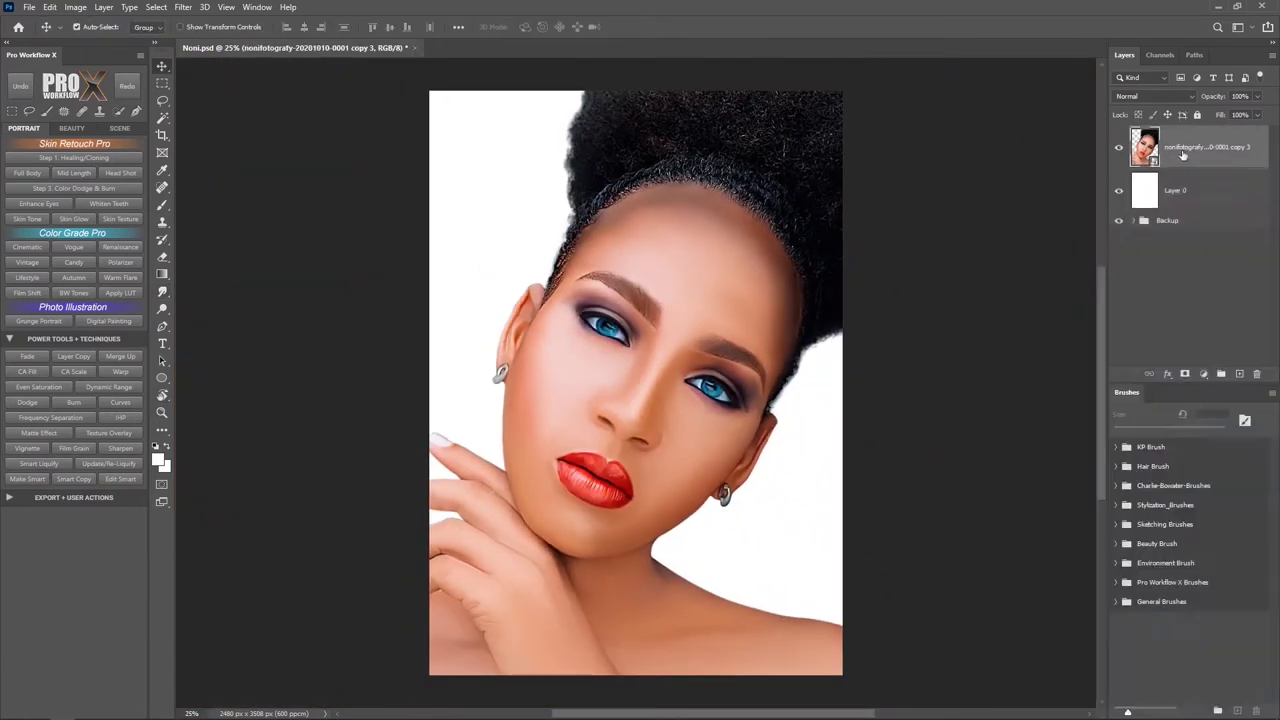
{"action": "right_click", "coordinate": [1185, 146]}
Step: Merge the portrait layers and mask the result to a Color Range Midtones selection
{"action": "key", "text": "Escape"}
{"action": "key", "text": "b"}
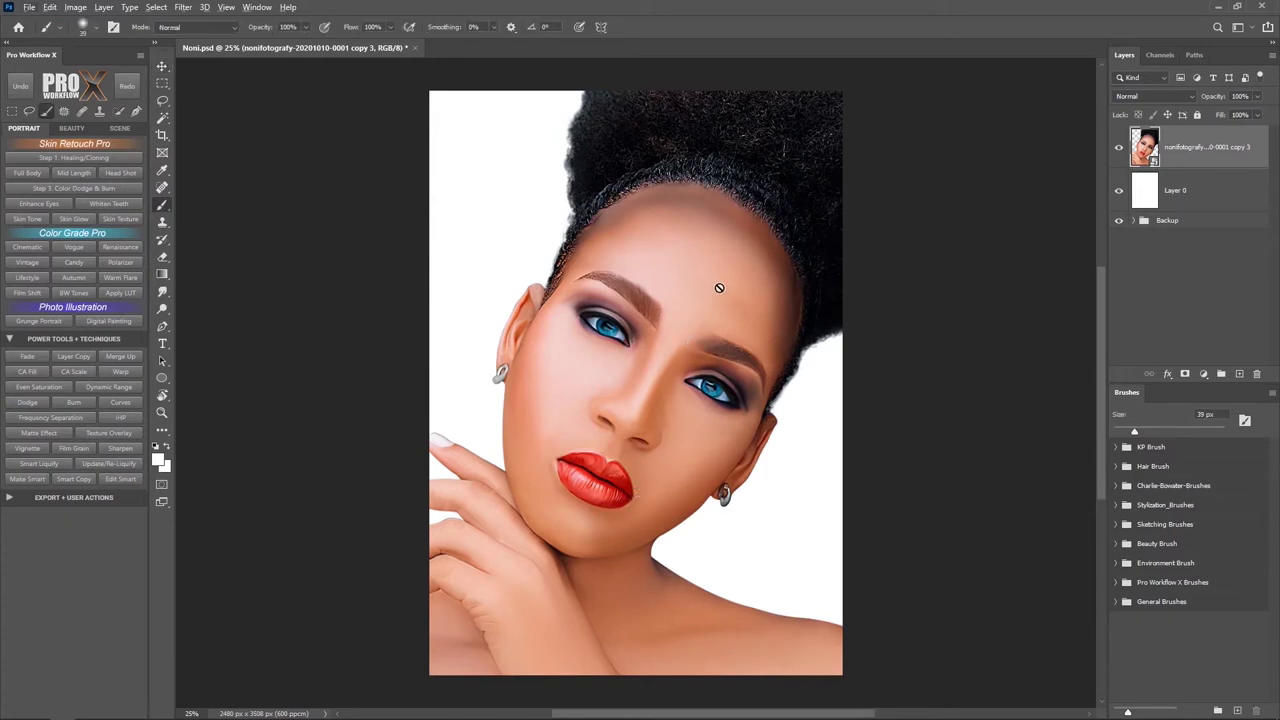
{"action": "left_click", "coordinate": [156, 7]}
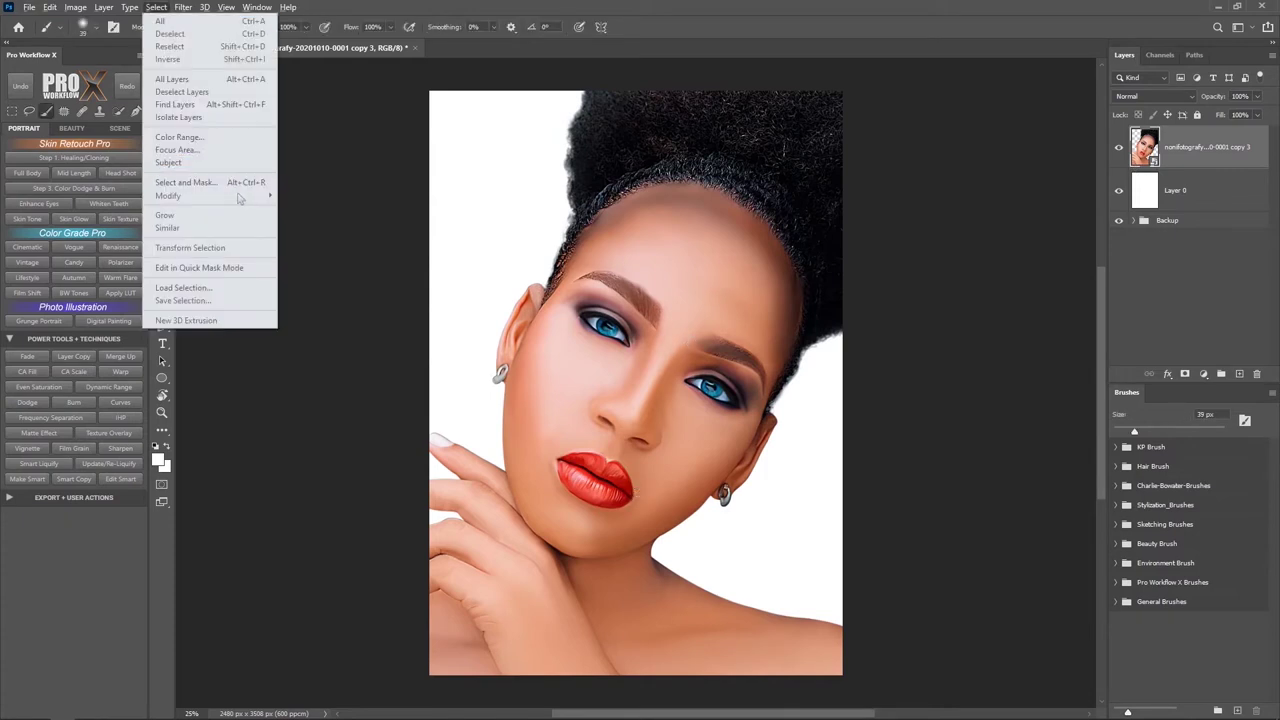
{"action": "left_click", "coordinate": [200, 140]}
{"action": "left_click", "coordinate": [714, 147]}
{"action": "left_click", "coordinate": [680, 286]}
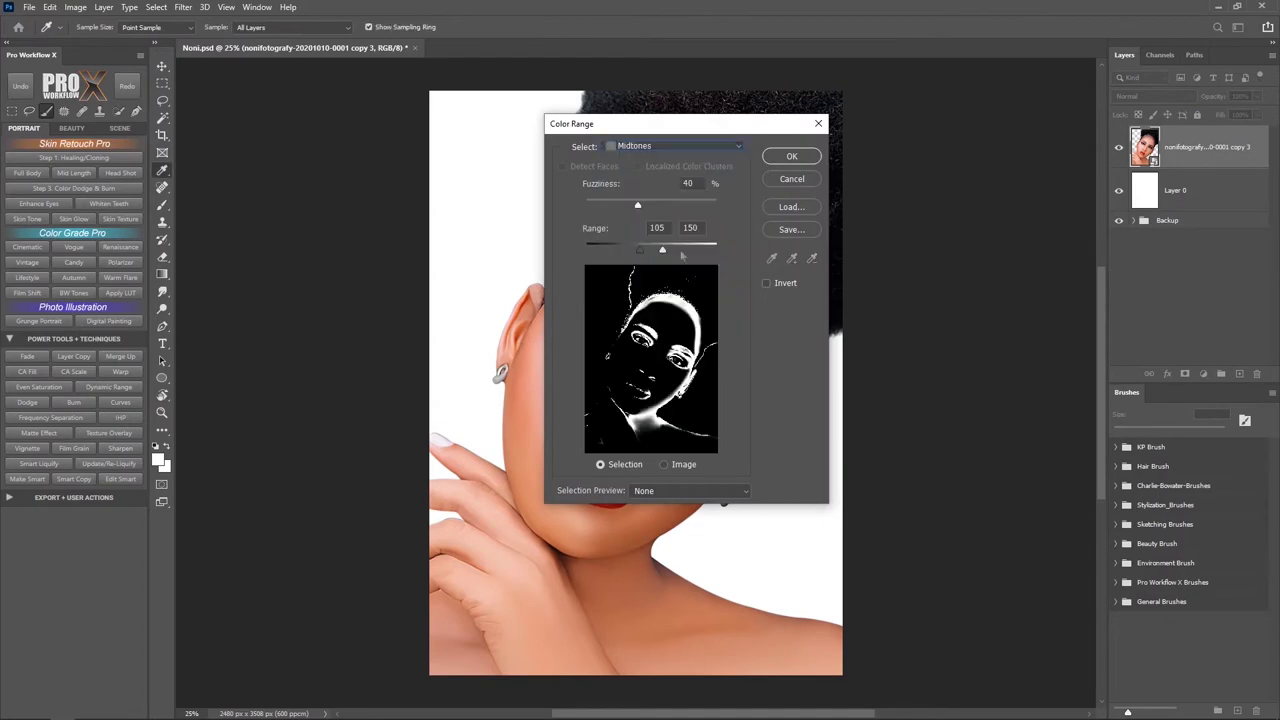
{"action": "left_click", "coordinate": [792, 158]}
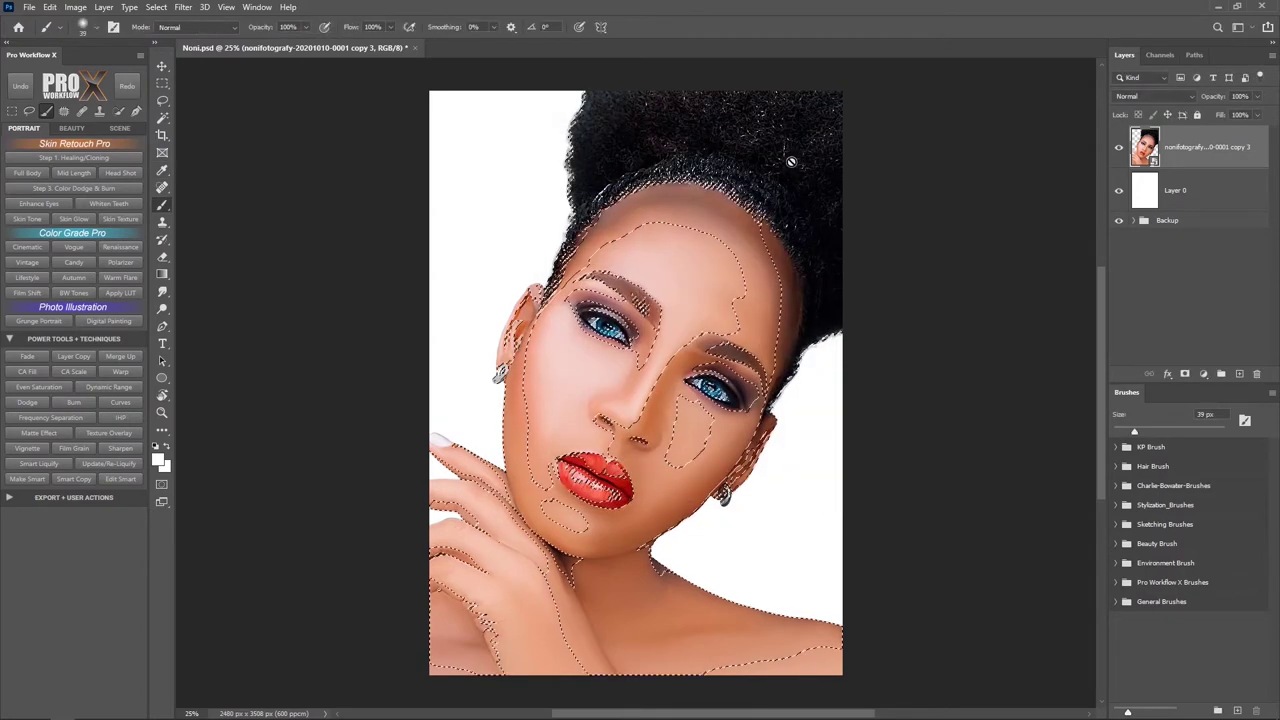
{"action": "left_click", "coordinate": [1186, 374]}
Step: Blur the layer mask, apply it permanently, and delete the extra copy 5 layer
{"action": "left_click", "coordinate": [183, 7]}
{"action": "mouse_move", "coordinate": [230, 157]}
{"action": "left_click", "coordinate": [374, 179]}
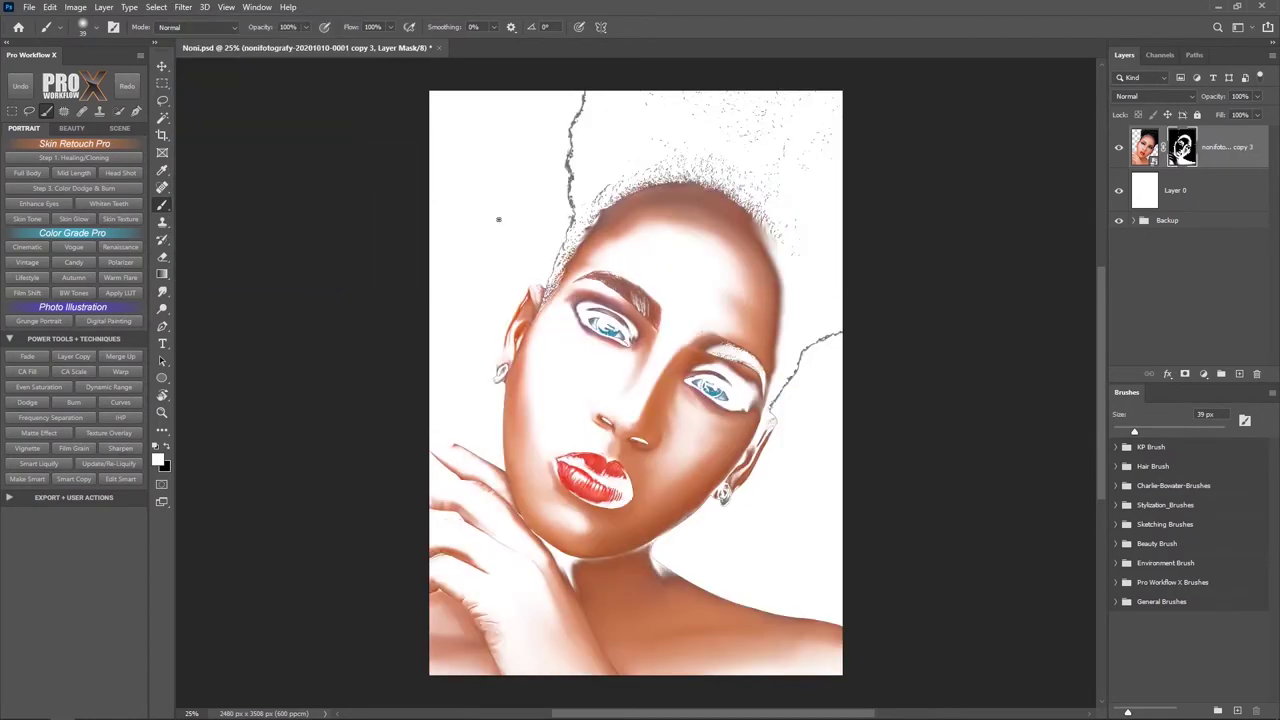
{"action": "right_click", "coordinate": [1146, 145]}
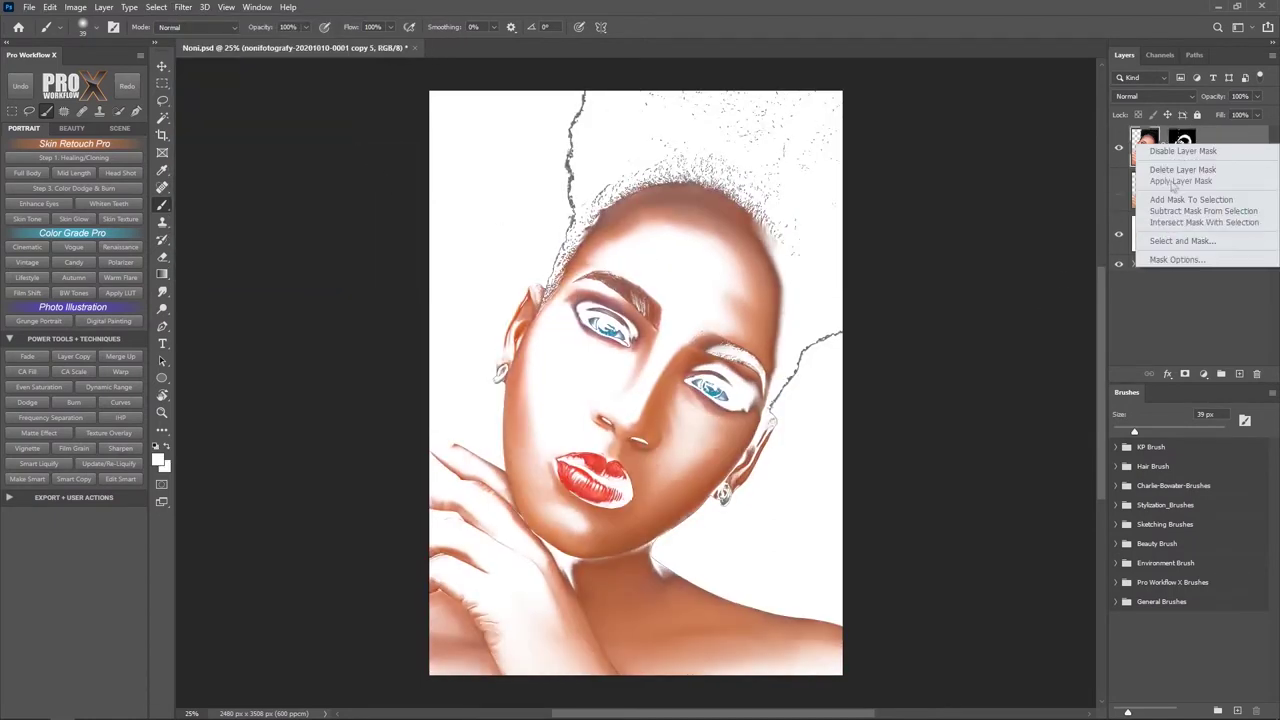
{"action": "right_click", "coordinate": [1215, 147]}
{"action": "key", "text": "Escape"}
{"action": "right_click", "coordinate": [1183, 142]}
{"action": "left_click", "coordinate": [1181, 181]}
{"action": "mouse_move", "coordinate": [1179, 160]}
{"action": "left_mouse_down"}
{"action": "mouse_move", "coordinate": [1180, 255]}
{"action": "mouse_move", "coordinate": [1257, 373]}
{"action": "left_mouse_up"}
Step: Add a df936e Color Fill layer in Color blend mode and invert its mask to black
{"action": "left_click", "coordinate": [1203, 373]}
{"action": "left_click", "coordinate": [1180, 317]}
{"action": "left_click", "coordinate": [1158, 150]}
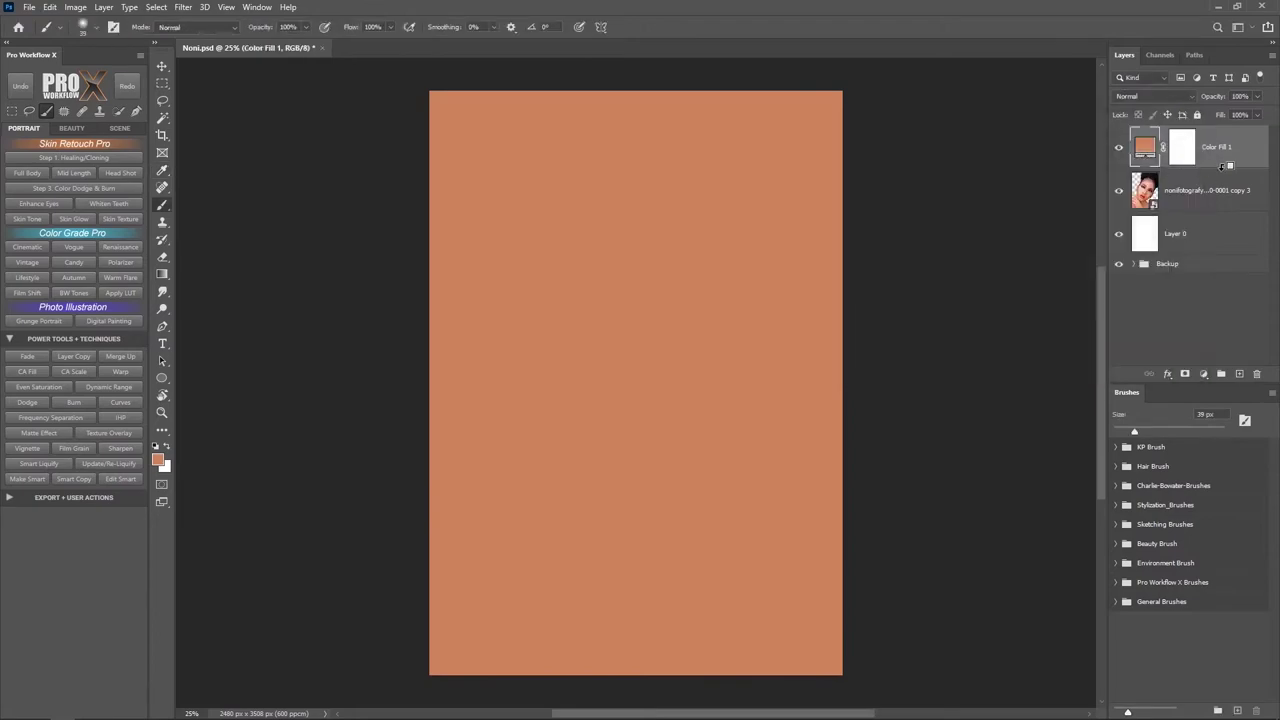
{"action": "left_click", "coordinate": [1158, 96]}
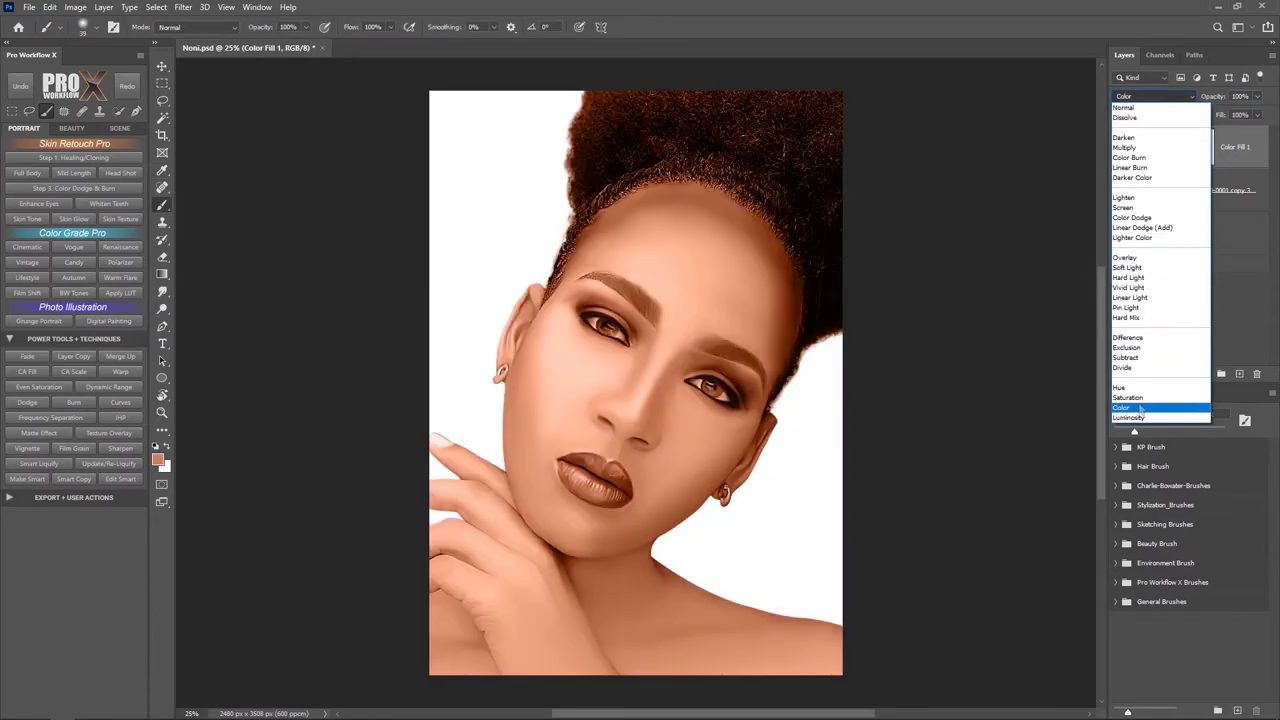
{"action": "left_click", "coordinate": [1141, 408]}
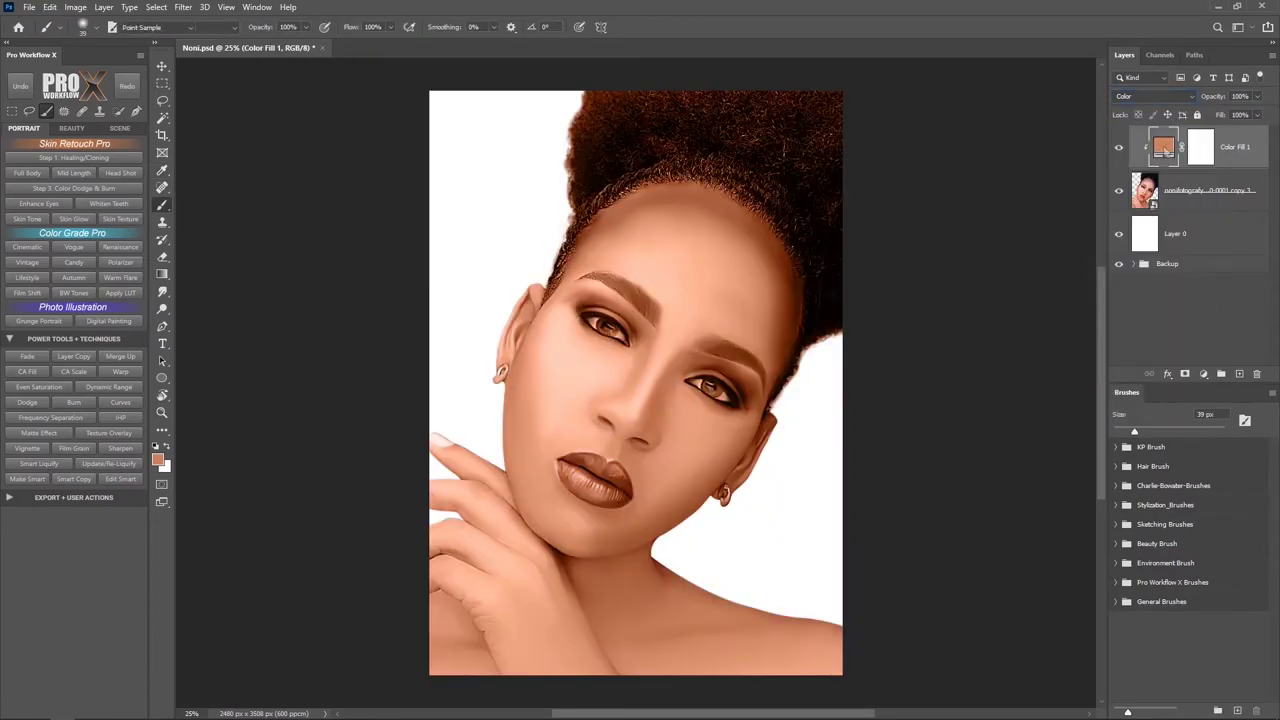
{"action": "double_click", "coordinate": [1165, 150]}
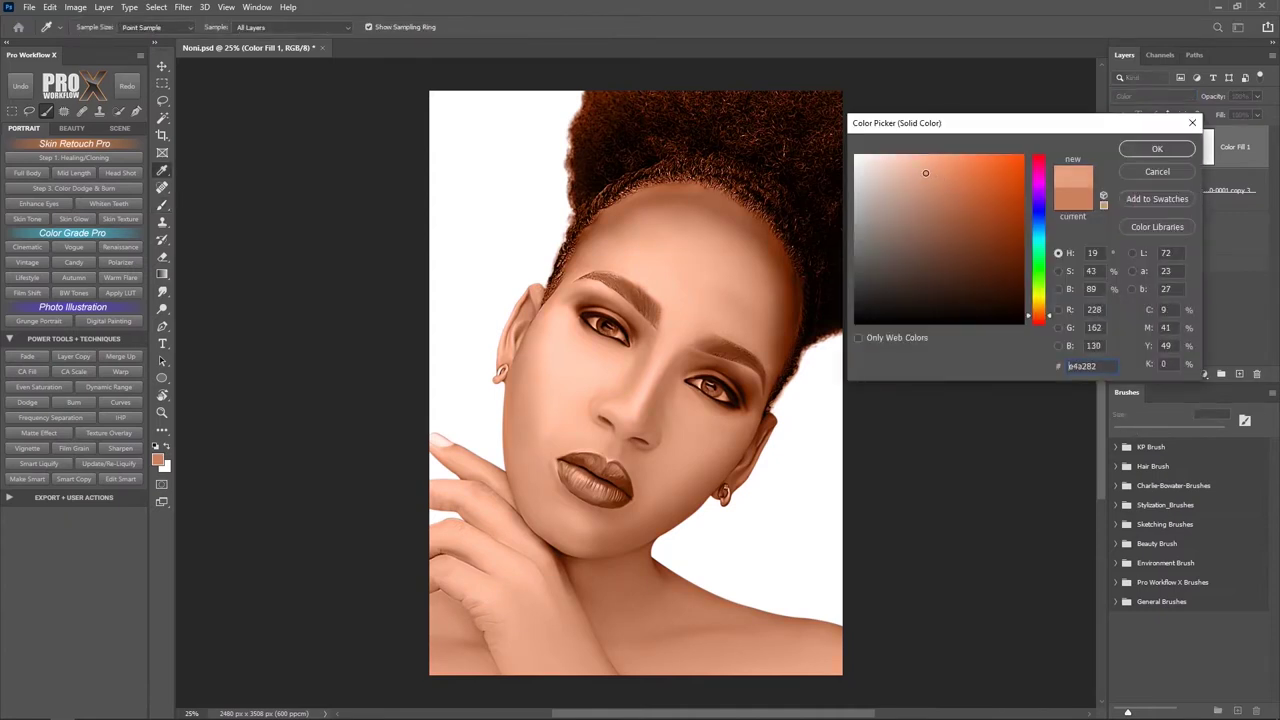
{"action": "left_click", "coordinate": [1152, 149]}
{"action": "left_click", "coordinate": [1202, 147]}
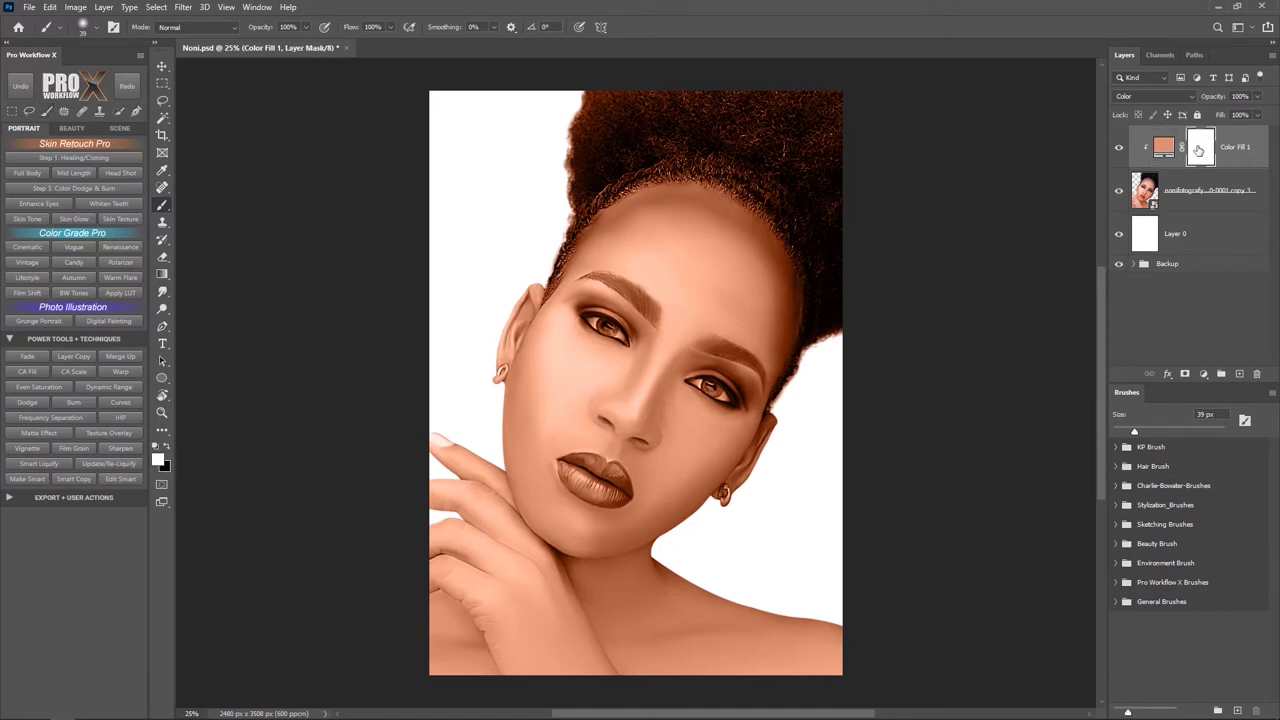
{"action": "key", "text": "ctrl+i"}
Step: Choose a soft brush preset for mask painting and set it to 200 px
{"action": "right_click", "coordinate": [631, 264]}
{"action": "double_click", "coordinate": [733, 412]}
{"action": "left_click_drag", "start_coordinate": [677, 286], "coordinate": [704, 295]}
{"action": "scroll", "coordinate": [704, 295], "scroll_direction": "up", "scroll_amount": 5}
{"action": "left_click_drag", "start_coordinate": [532, 404], "coordinate": [530, 404]}
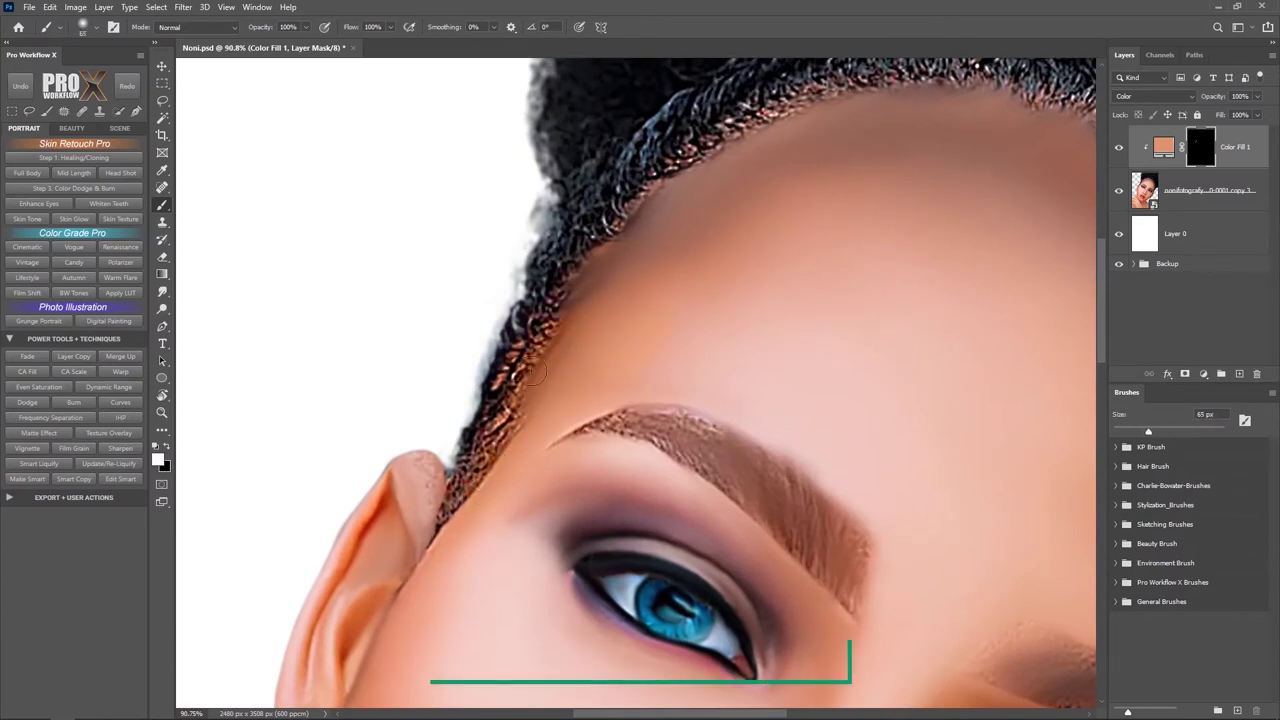
{"action": "mouse_move", "coordinate": [837, 229]}
{"action": "left_mouse_down"}
{"action": "mouse_move", "coordinate": [843, 186]}
{"action": "mouse_move", "coordinate": [500, 371]}
{"action": "left_mouse_up"}
Step: Paint the fill back along the hairline, across the forehead centre and around the nose
{"action": "mouse_move", "coordinate": [446, 424]}
{"action": "left_mouse_down"}
{"action": "mouse_move", "coordinate": [486, 300]}
{"action": "mouse_move", "coordinate": [894, 206]}
{"action": "mouse_move", "coordinate": [660, 251]}
{"action": "left_mouse_up"}
{"action": "left_click_drag", "start_coordinate": [840, 240], "coordinate": [852, 419]}
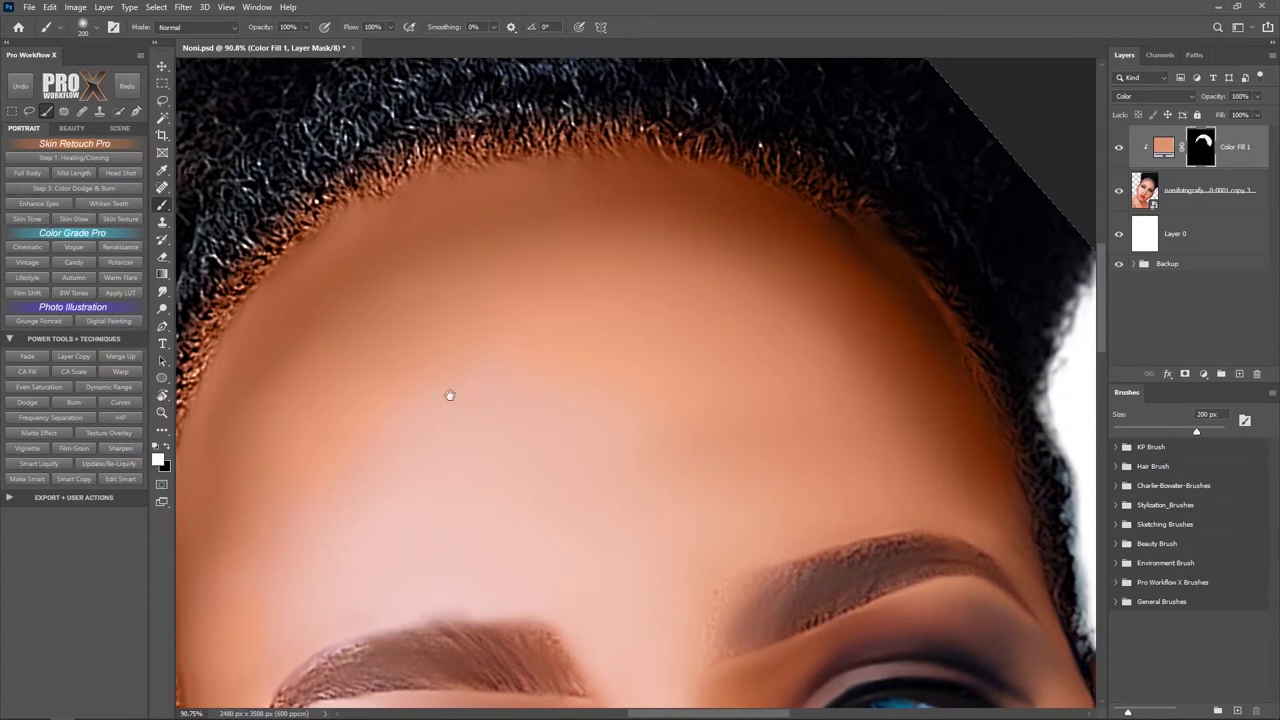
{"action": "left_click_drag", "start_coordinate": [449, 394], "coordinate": [489, 354]}
{"action": "mouse_move", "coordinate": [467, 312]}
{"action": "left_mouse_down"}
{"action": "mouse_move", "coordinate": [706, 229]}
{"action": "mouse_move", "coordinate": [449, 514]}
{"action": "mouse_move", "coordinate": [771, 457]}
{"action": "mouse_move", "coordinate": [818, 344]}
{"action": "mouse_move", "coordinate": [540, 340]}
{"action": "left_mouse_up"}
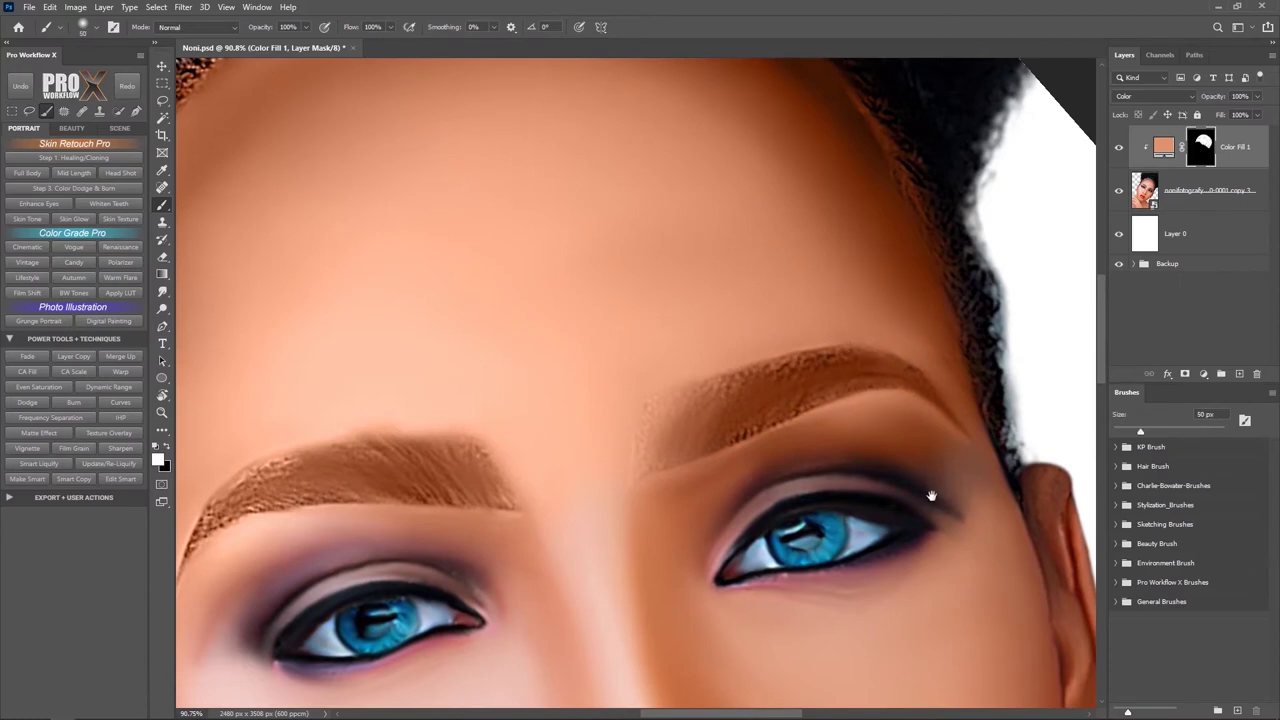
{"action": "left_click_drag", "start_coordinate": [931, 496], "coordinate": [865, 430]}
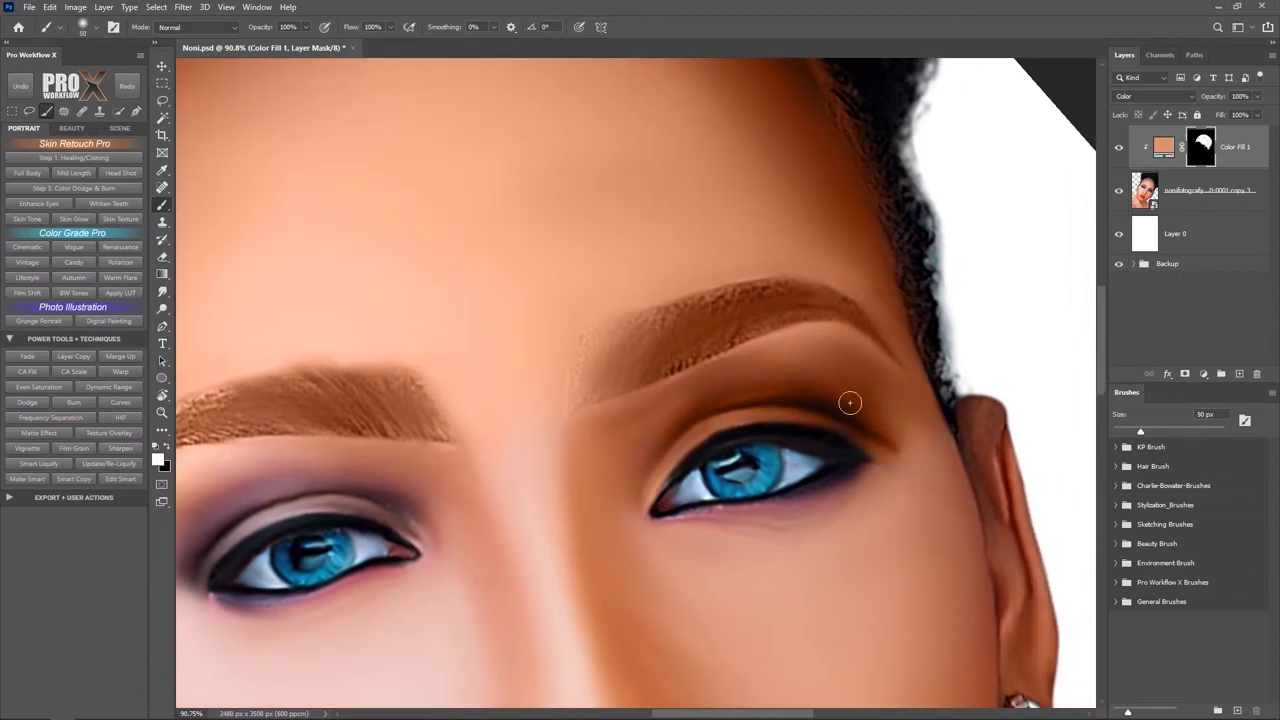
{"action": "left_click_drag", "start_coordinate": [895, 407], "coordinate": [830, 257]}
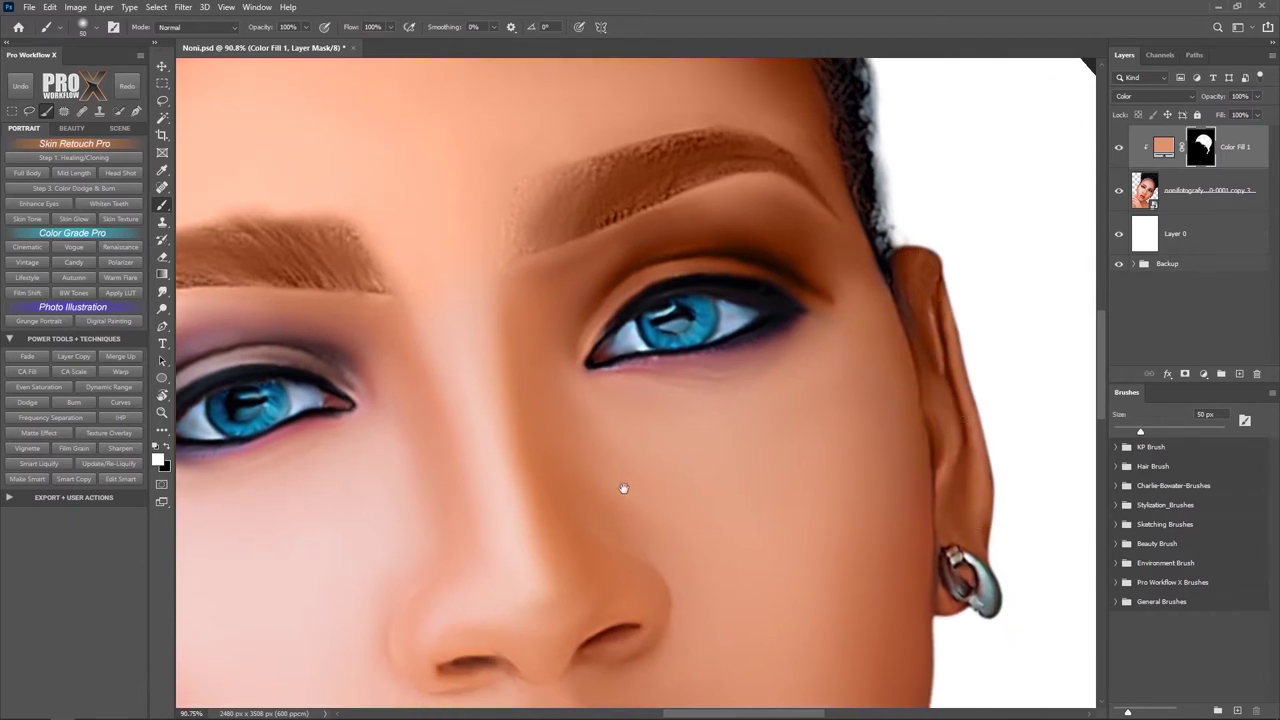
{"action": "left_click_drag", "start_coordinate": [623, 509], "coordinate": [635, 427]}
{"action": "key", "text": "bracketright"}
{"action": "key", "text": "bracketright"}
{"action": "key", "text": "bracketright"}
{"action": "key", "text": "bracketright"}
{"action": "key", "text": "bracketright"}
{"action": "key", "text": "bracketright"}
{"action": "mouse_move", "coordinate": [519, 395]}
{"action": "left_mouse_down"}
{"action": "mouse_move", "coordinate": [510, 161]}
{"action": "mouse_move", "coordinate": [440, 293]}
{"action": "mouse_move", "coordinate": [431, 504]}
{"action": "mouse_move", "coordinate": [493, 550]}
{"action": "mouse_move", "coordinate": [579, 584]}
{"action": "mouse_move", "coordinate": [642, 469]}
{"action": "mouse_move", "coordinate": [620, 371]}
{"action": "mouse_move", "coordinate": [603, 495]}
{"action": "mouse_move", "coordinate": [558, 443]}
{"action": "mouse_move", "coordinate": [593, 329]}
{"action": "mouse_move", "coordinate": [826, 286]}
{"action": "left_mouse_up"}
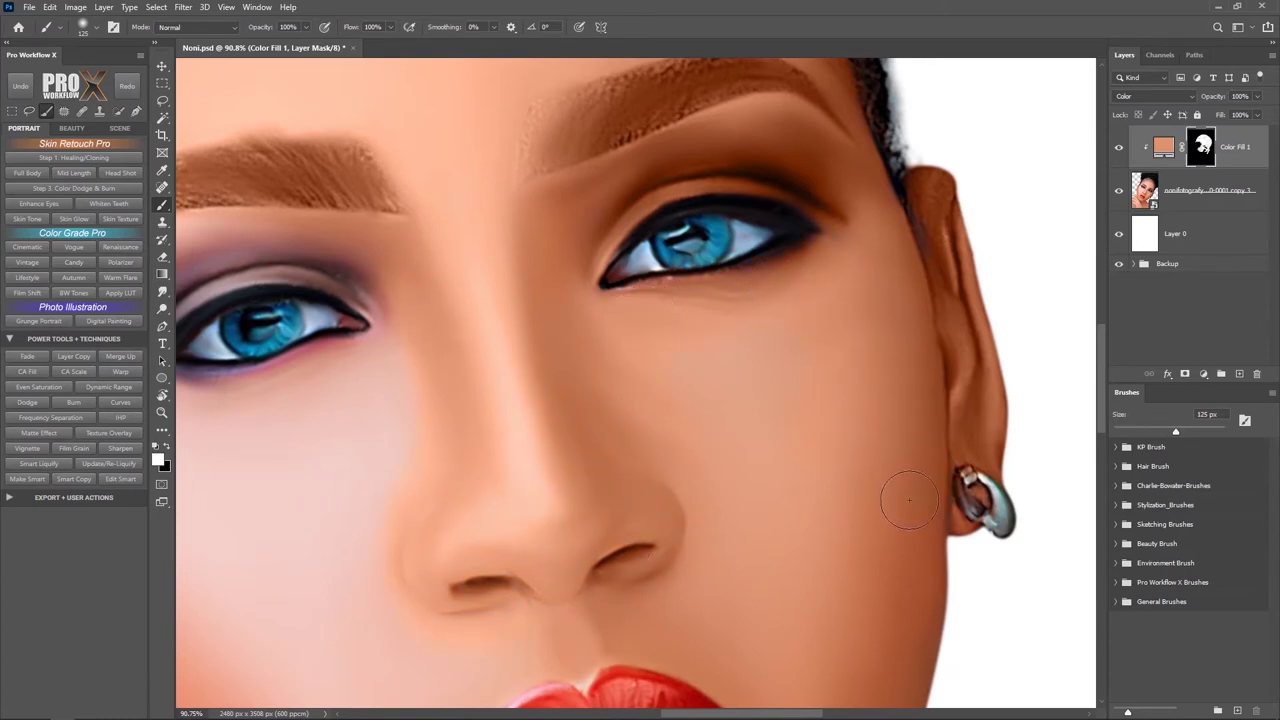
{"action": "key", "text": "ctrl+0"}
{"action": "left_click_drag", "start_coordinate": [775, 422], "coordinate": [650, 295]}
{"action": "key", "text": "bracketright"}
{"action": "key", "text": "bracketright"}
{"action": "key", "text": "bracketright"}
{"action": "key", "text": "bracketright"}
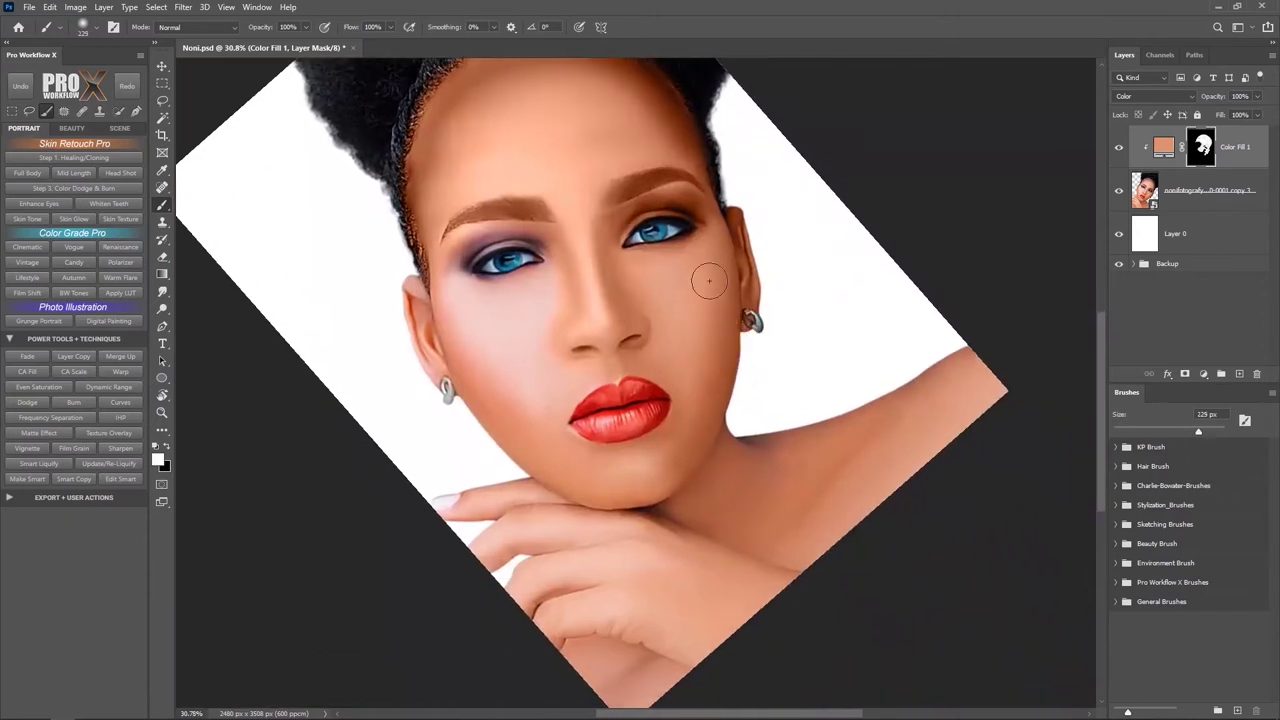
Step: Change the fill colour to a darker, muted greyish-beige shade
{"action": "double_click", "coordinate": [1164, 148]}
{"action": "left_click", "coordinate": [971, 216]}
{"action": "left_click", "coordinate": [1019, 308]}
{"action": "left_click", "coordinate": [1157, 143]}
{"action": "key", "text": "ctrl+backslash"}
{"action": "key", "text": "d"}
Step: Paint the grey tint over the orange cheek patch, the inner brow and the forehead
{"action": "mouse_move", "coordinate": [700, 282]}
{"action": "left_mouse_down"}
{"action": "mouse_move", "coordinate": [657, 277]}
{"action": "mouse_move", "coordinate": [677, 334]}
{"action": "mouse_move", "coordinate": [707, 303]}
{"action": "left_mouse_up"}
{"action": "key", "text": "bracketleft"}
{"action": "key", "text": "bracketleft"}
{"action": "key", "text": "bracketleft"}
{"action": "key", "text": "bracketleft"}
{"action": "left_click_drag", "start_coordinate": [609, 262], "coordinate": [612, 214]}
{"action": "left_click_drag", "start_coordinate": [659, 332], "coordinate": [693, 336]}
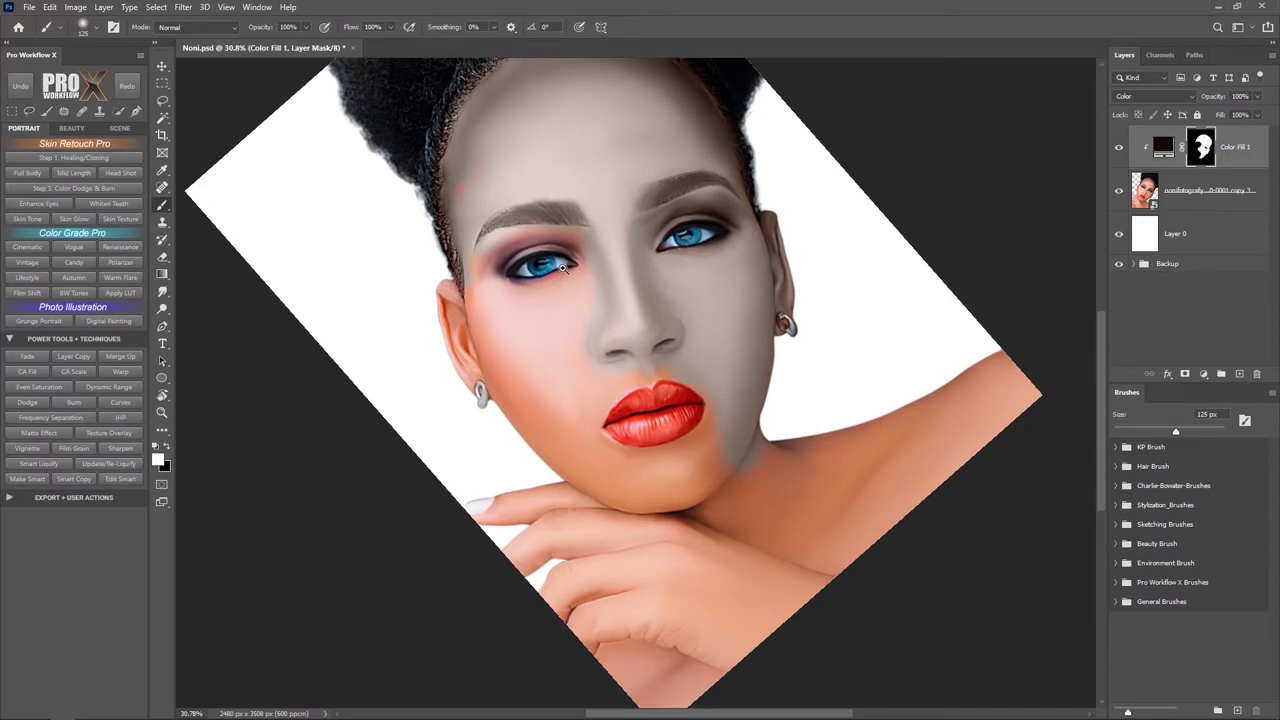
{"action": "scroll", "coordinate": [563, 267], "scroll_direction": "up", "scroll_amount": 3}
{"action": "scroll", "coordinate": [911, 206], "scroll_direction": "up", "scroll_amount": 2}
{"action": "key", "text": "bracketright"}
{"action": "key", "text": "bracketright"}
{"action": "key", "text": "bracketright"}
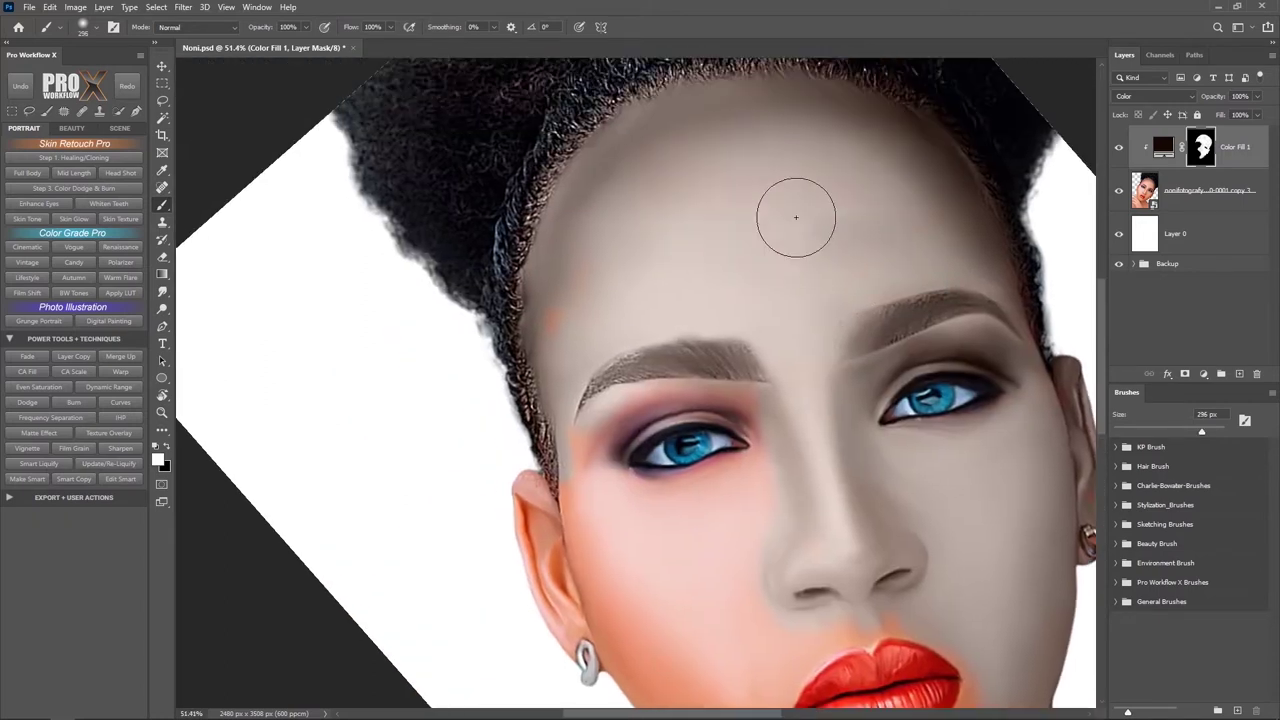
{"action": "left_click_drag", "start_coordinate": [863, 196], "coordinate": [821, 198]}
{"action": "scroll", "coordinate": [900, 432], "scroll_direction": "right", "scroll_amount": 4}
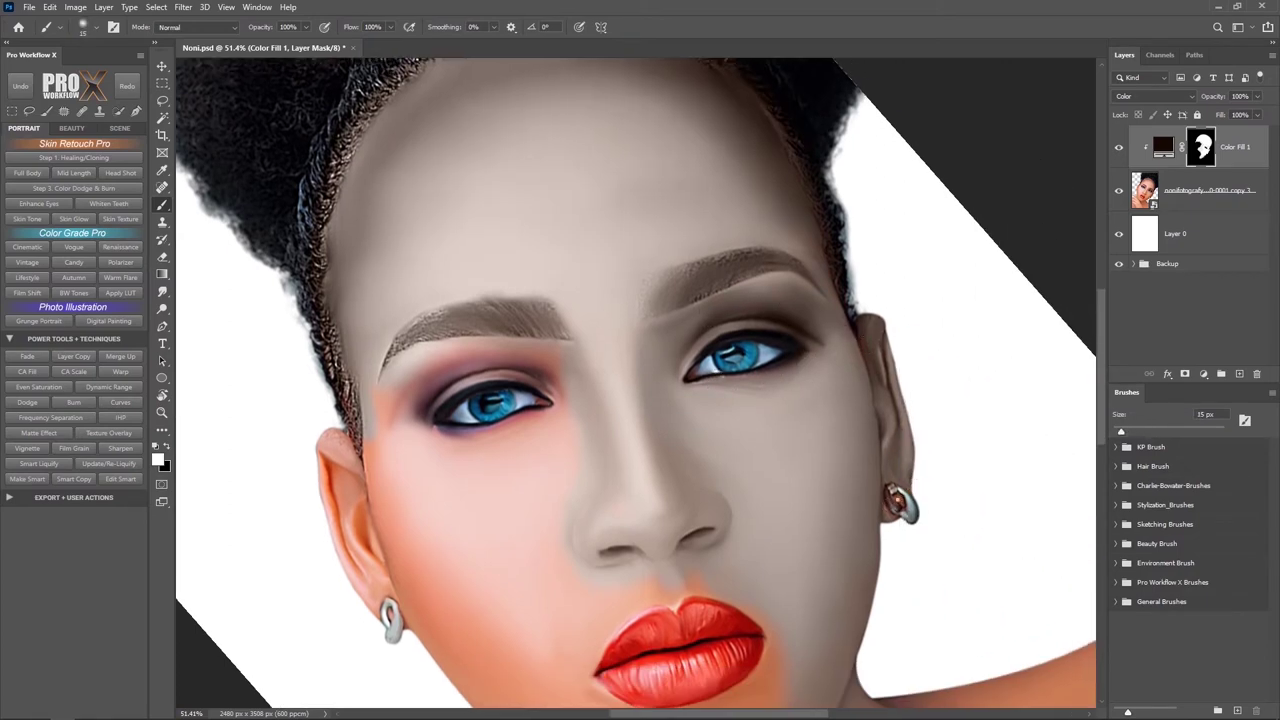
{"action": "scroll", "coordinate": [910, 508], "scroll_direction": "up", "scroll_amount": 3}
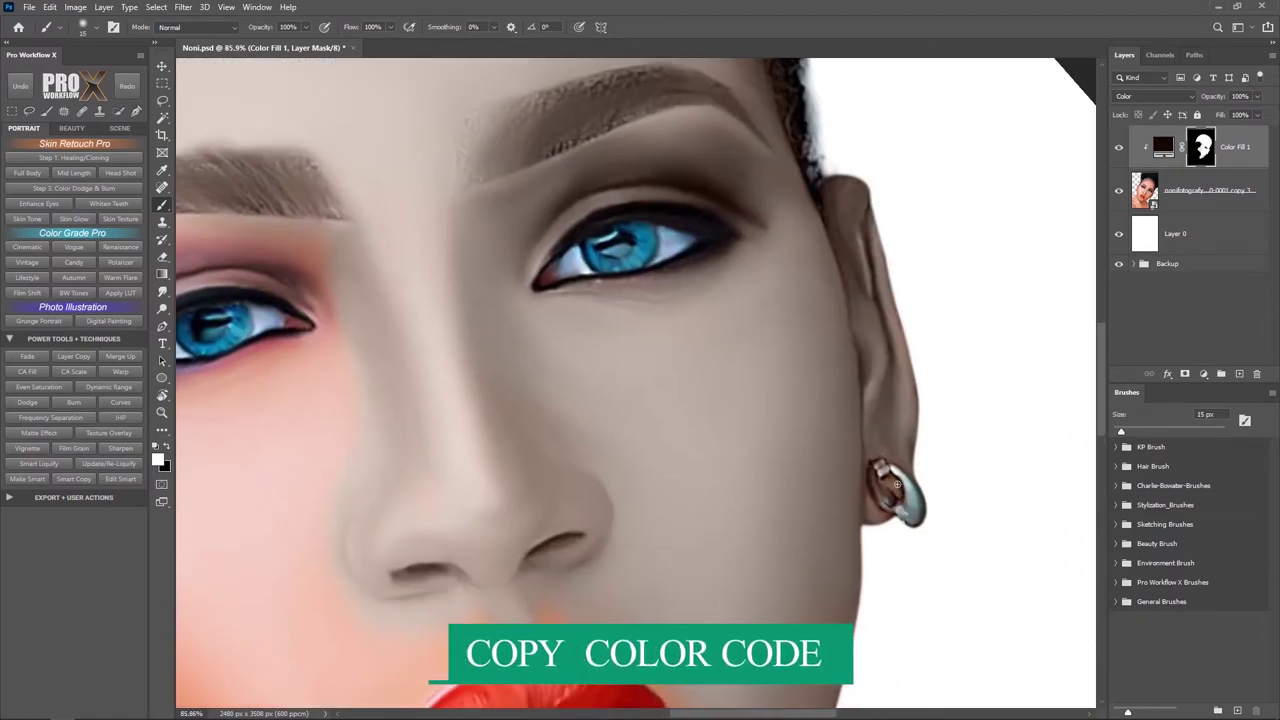
{"action": "key", "text": "x"}
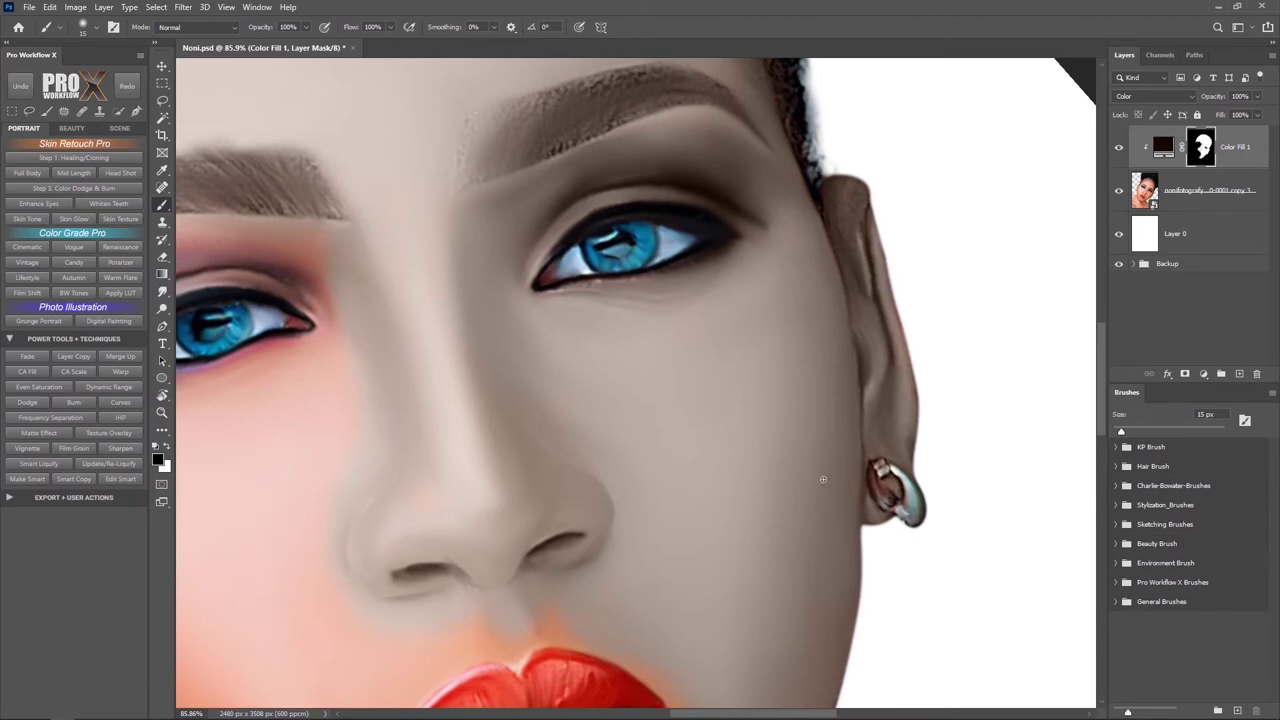
{"action": "key", "text": "x"}
{"action": "scroll", "coordinate": [790, 420], "scroll_direction": "down", "scroll_amount": 5}
{"action": "scroll", "coordinate": [757, 343], "scroll_direction": "left", "scroll_amount": 2}
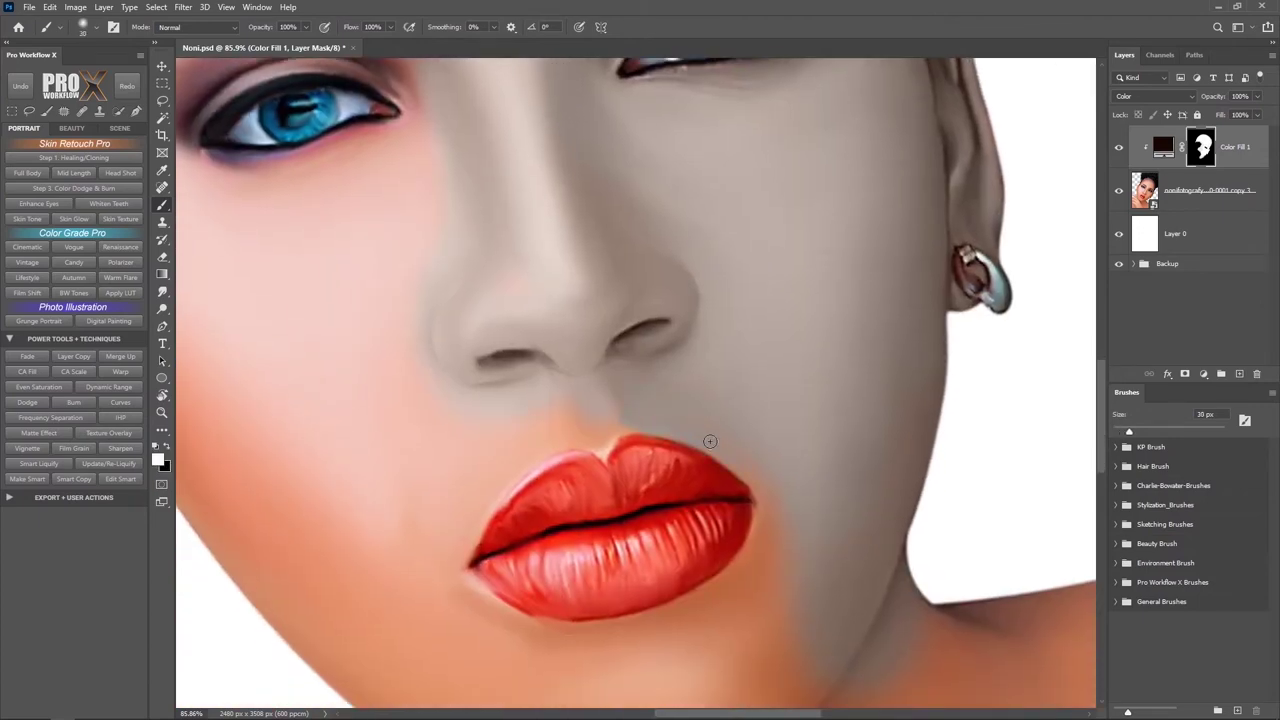
{"action": "scroll", "coordinate": [760, 410], "scroll_direction": "down", "scroll_amount": 4}
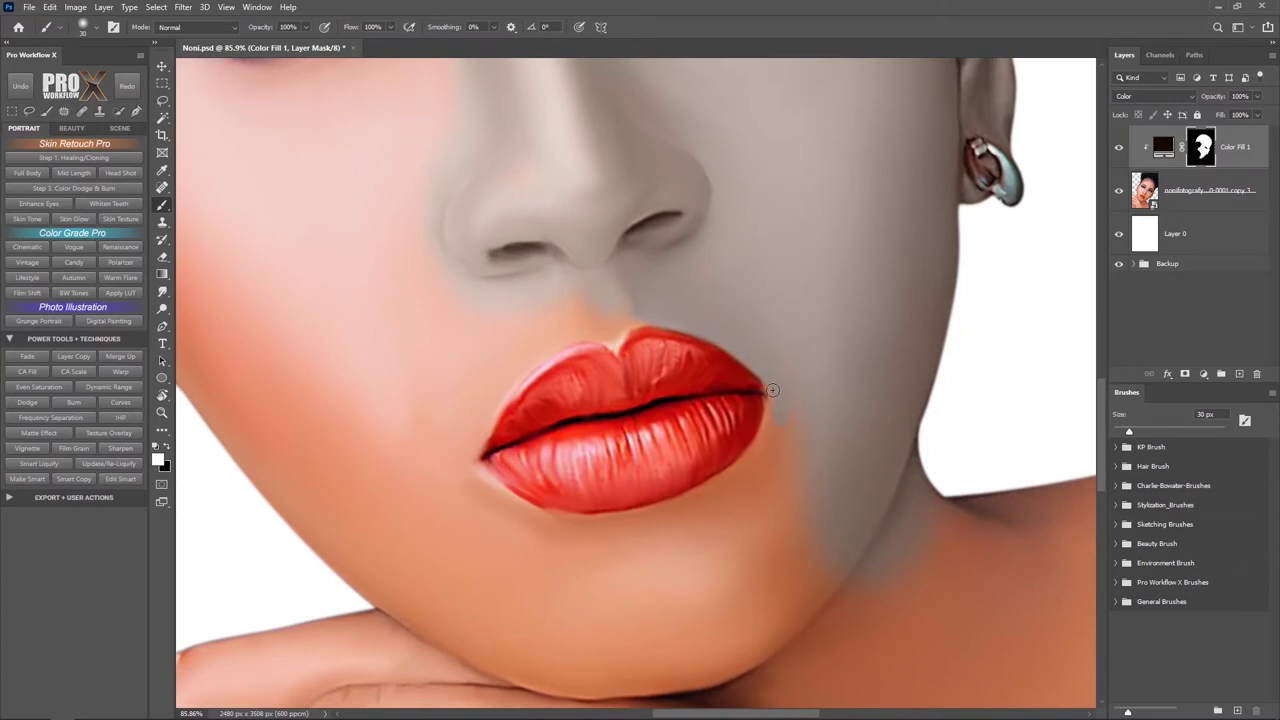
{"action": "scroll", "coordinate": [774, 414], "scroll_direction": "down", "scroll_amount": 3}
{"action": "scroll", "coordinate": [804, 404], "scroll_direction": "left", "scroll_amount": 1}
Step: Paint the tint down the jawline, along the right neck edge, under the chin and up the left cheek
{"action": "key", "text": "bracketright"}
{"action": "key", "text": "bracketright"}
{"action": "key", "text": "bracketright"}
{"action": "key", "text": "bracketright"}
{"action": "key", "text": "bracketright"}
{"action": "key", "text": "bracketright"}
{"action": "key", "text": "bracketright"}
{"action": "left_click_drag", "start_coordinate": [837, 351], "coordinate": [858, 478]}
{"action": "left_click_drag", "start_coordinate": [950, 453], "coordinate": [1069, 406]}
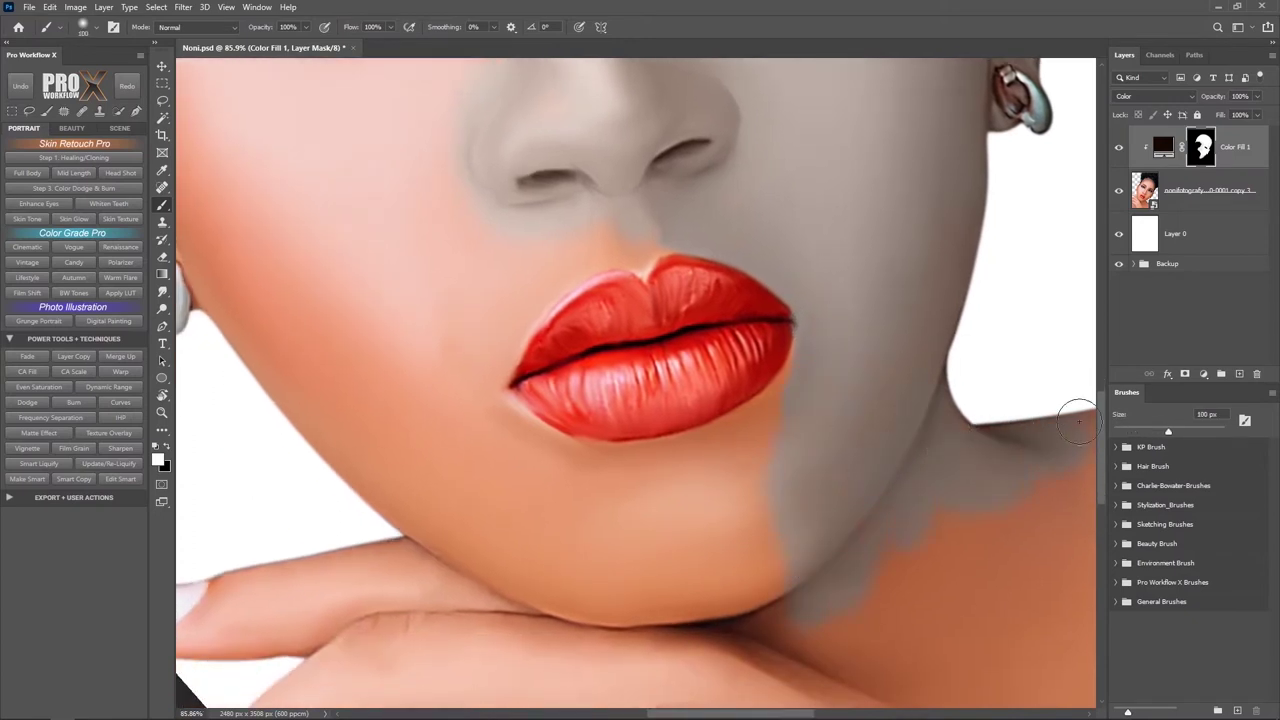
{"action": "left_click_drag", "start_coordinate": [654, 571], "coordinate": [740, 605]}
{"action": "left_click_drag", "start_coordinate": [511, 512], "coordinate": [618, 576]}
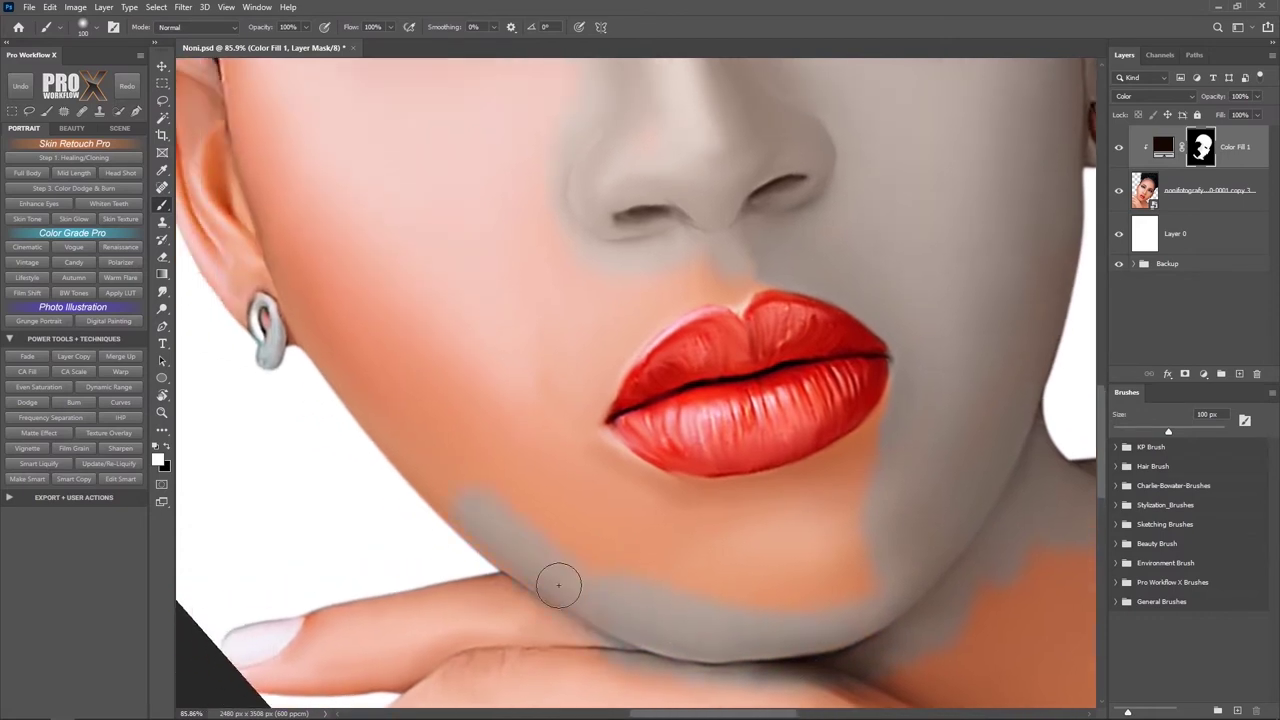
{"action": "mouse_move", "coordinate": [540, 455]}
{"action": "left_mouse_down"}
{"action": "mouse_move", "coordinate": [444, 347]}
{"action": "mouse_move", "coordinate": [550, 581]}
{"action": "mouse_move", "coordinate": [458, 505]}
{"action": "mouse_move", "coordinate": [476, 614]}
{"action": "mouse_move", "coordinate": [395, 457]}
{"action": "mouse_move", "coordinate": [439, 440]}
{"action": "mouse_move", "coordinate": [396, 410]}
{"action": "mouse_move", "coordinate": [349, 245]}
{"action": "mouse_move", "coordinate": [338, 381]}
{"action": "mouse_move", "coordinate": [304, 364]}
{"action": "mouse_move", "coordinate": [301, 418]}
{"action": "mouse_move", "coordinate": [279, 360]}
{"action": "left_mouse_up"}
Step: Tone down the pink blush on the left cheek and cover the orange left of the lips
{"action": "key", "text": "bracketleft"}
{"action": "key", "text": "bracketleft"}
{"action": "key", "text": "bracketleft"}
{"action": "key", "text": "bracketleft"}
{"action": "key", "text": "bracketleft"}
{"action": "key", "text": "bracketleft"}
{"action": "key", "text": "bracketleft"}
{"action": "key", "text": "bracketleft"}
{"action": "key", "text": "bracketleft"}
{"action": "key", "text": "bracketleft"}
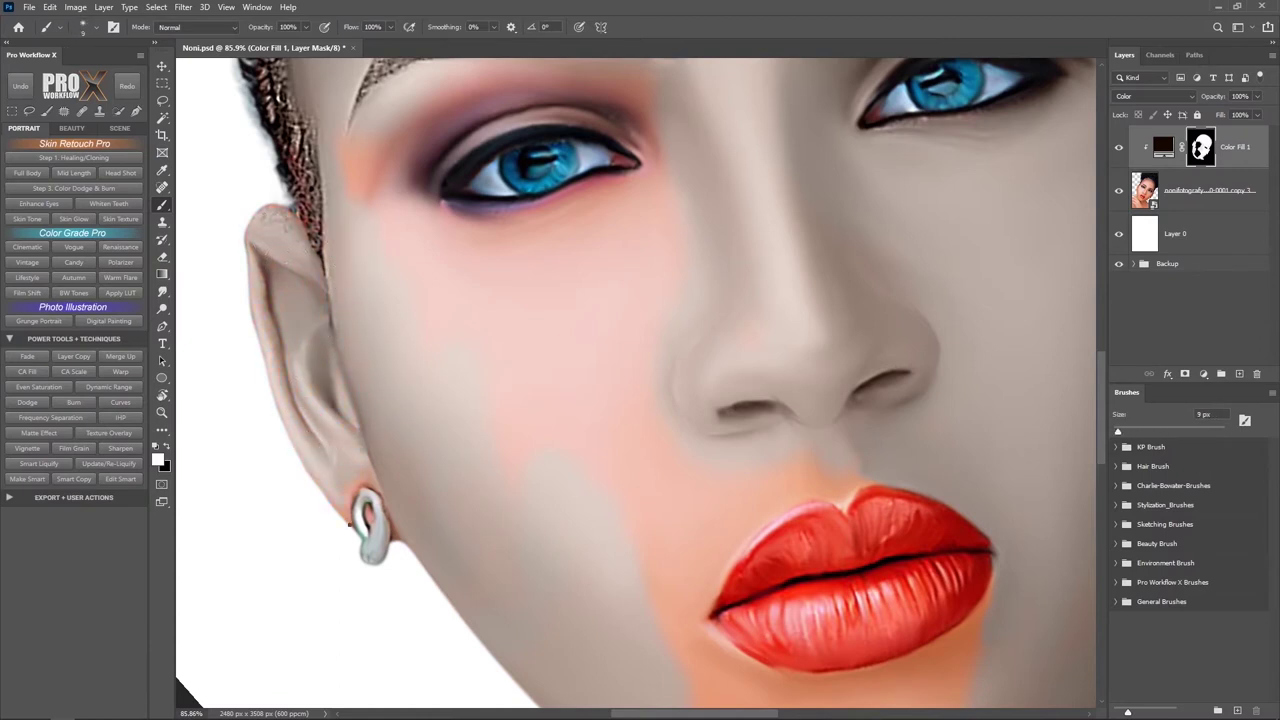
{"action": "key", "text": "bracketright"}
{"action": "key", "text": "bracketright"}
{"action": "key", "text": "bracketright"}
{"action": "key", "text": "bracketleft"}
{"action": "key", "text": "bracketleft"}
{"action": "key", "text": "bracketleft"}
{"action": "key", "text": "bracketleft"}
{"action": "key", "text": "bracketleft"}
{"action": "key", "text": "bracketleft"}
{"action": "key", "text": "bracketright"}
{"action": "key", "text": "bracketright"}
{"action": "key", "text": "bracketright"}
{"action": "key", "text": "bracketright"}
{"action": "key", "text": "bracketright"}
{"action": "key", "text": "bracketright"}
{"action": "key", "text": "bracketright"}
{"action": "key", "text": "bracketright"}
{"action": "key", "text": "bracketright"}
{"action": "key", "text": "bracketright"}
{"action": "mouse_move", "coordinate": [423, 374]}
{"action": "left_mouse_down"}
{"action": "mouse_move", "coordinate": [425, 273]}
{"action": "mouse_move", "coordinate": [546, 308]}
{"action": "mouse_move", "coordinate": [537, 285]}
{"action": "mouse_move", "coordinate": [685, 223]}
{"action": "mouse_move", "coordinate": [561, 353]}
{"action": "mouse_move", "coordinate": [561, 499]}
{"action": "mouse_move", "coordinate": [717, 370]}
{"action": "mouse_move", "coordinate": [642, 442]}
{"action": "mouse_move", "coordinate": [731, 322]}
{"action": "left_mouse_up"}
{"action": "scroll", "coordinate": [731, 322], "scroll_direction": "down", "scroll_amount": 5}
{"action": "scroll", "coordinate": [750, 370], "scroll_direction": "up", "scroll_amount": 4}
{"action": "mouse_move", "coordinate": [617, 425]}
{"action": "left_mouse_down"}
{"action": "mouse_move", "coordinate": [560, 563]}
{"action": "mouse_move", "coordinate": [549, 543]}
{"action": "mouse_move", "coordinate": [571, 449]}
{"action": "mouse_move", "coordinate": [622, 477]}
{"action": "left_mouse_up"}
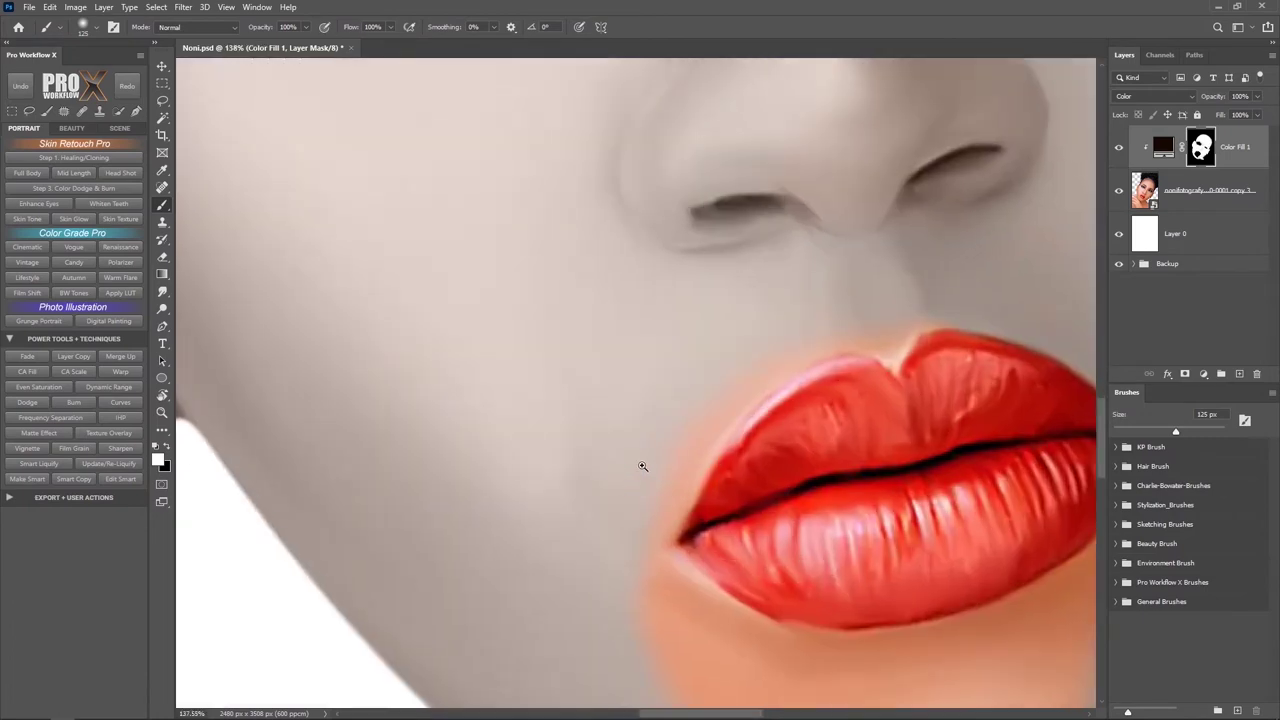
Step: Cover the peach area below and around the lips with a 125 px brush
{"action": "key", "text": "bracketleft"}
{"action": "key", "text": "bracketleft"}
{"action": "key", "text": "bracketleft"}
{"action": "key", "text": "bracketleft"}
{"action": "key", "text": "bracketleft"}
{"action": "key", "text": "bracketleft"}
{"action": "key", "text": "bracketleft"}
{"action": "key", "text": "bracketleft"}
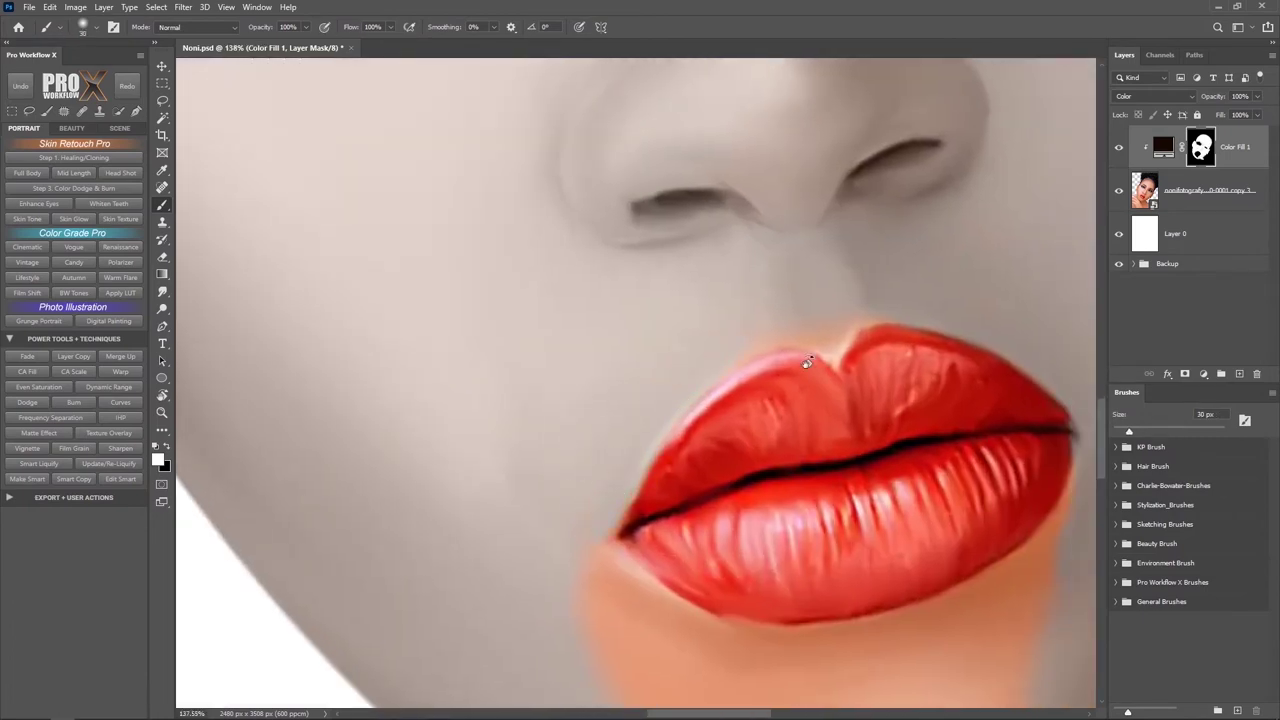
{"action": "left_click_drag", "start_coordinate": [807, 362], "coordinate": [663, 320]}
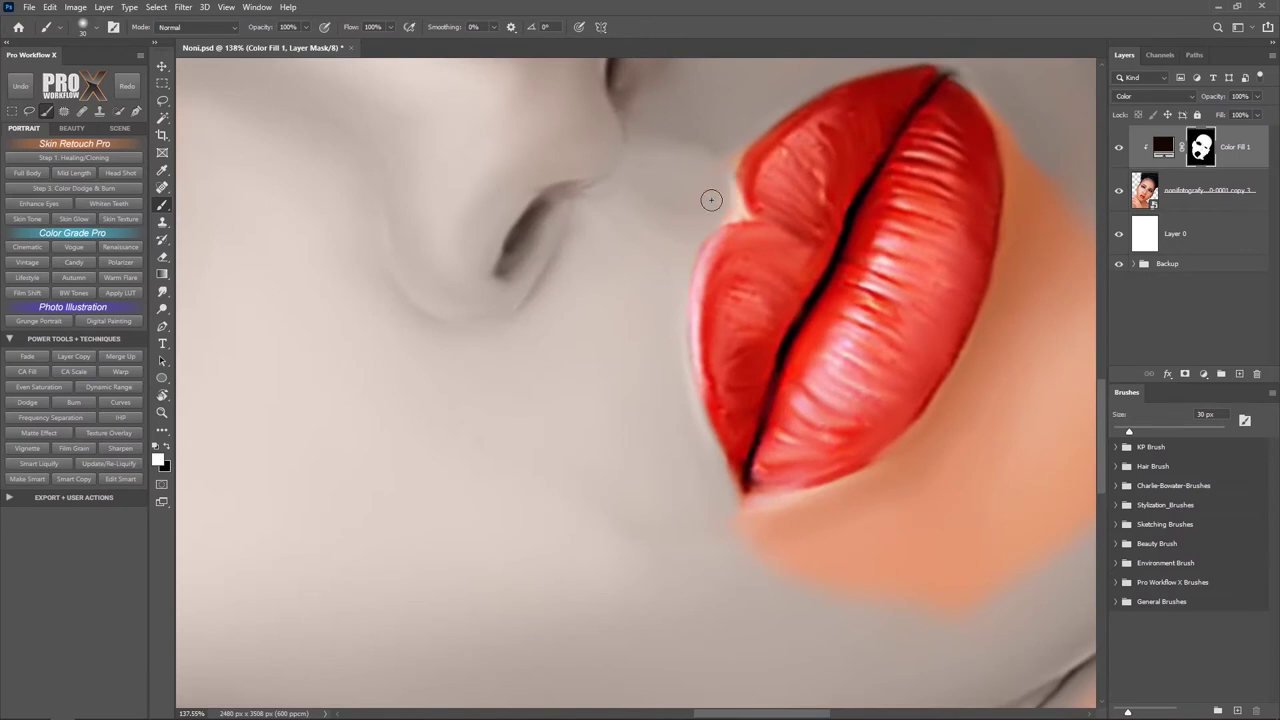
{"action": "key", "text": "bracketleft"}
{"action": "key", "text": "bracketleft"}
{"action": "key", "text": "bracketleft"}
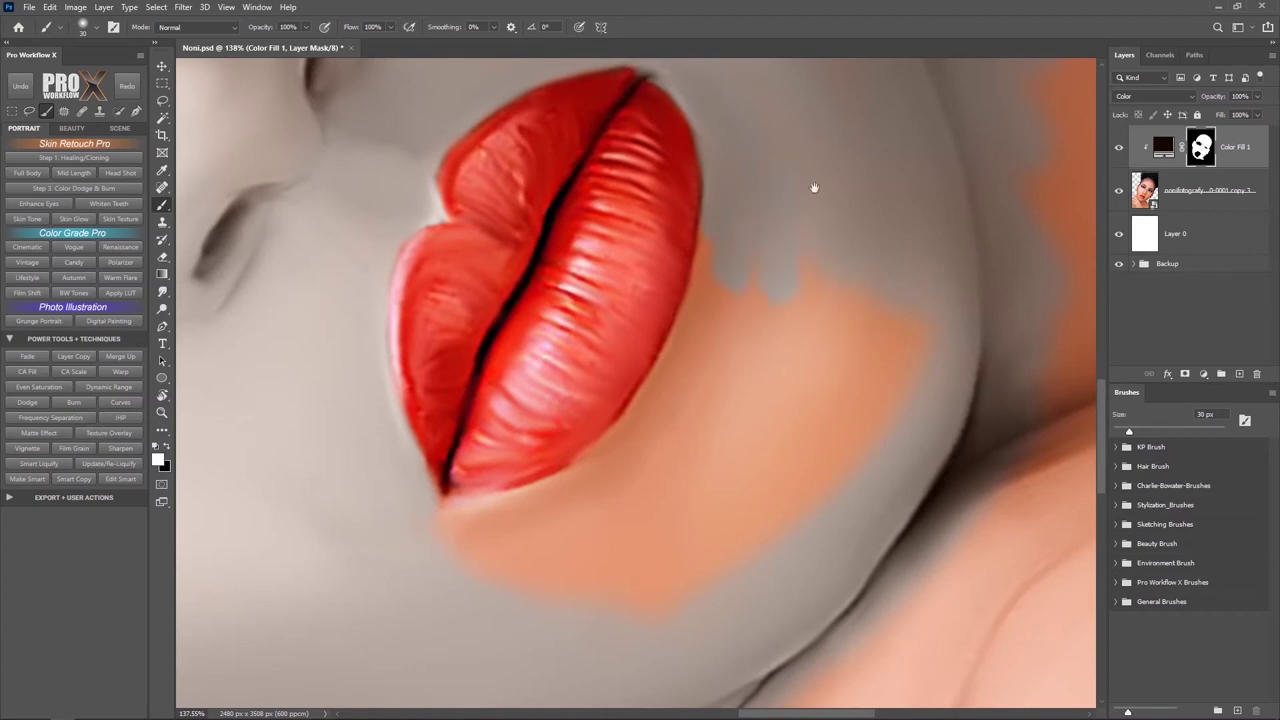
{"action": "left_click_drag", "start_coordinate": [814, 187], "coordinate": [694, 334]}
{"action": "left_click_drag", "start_coordinate": [688, 481], "coordinate": [679, 323]}
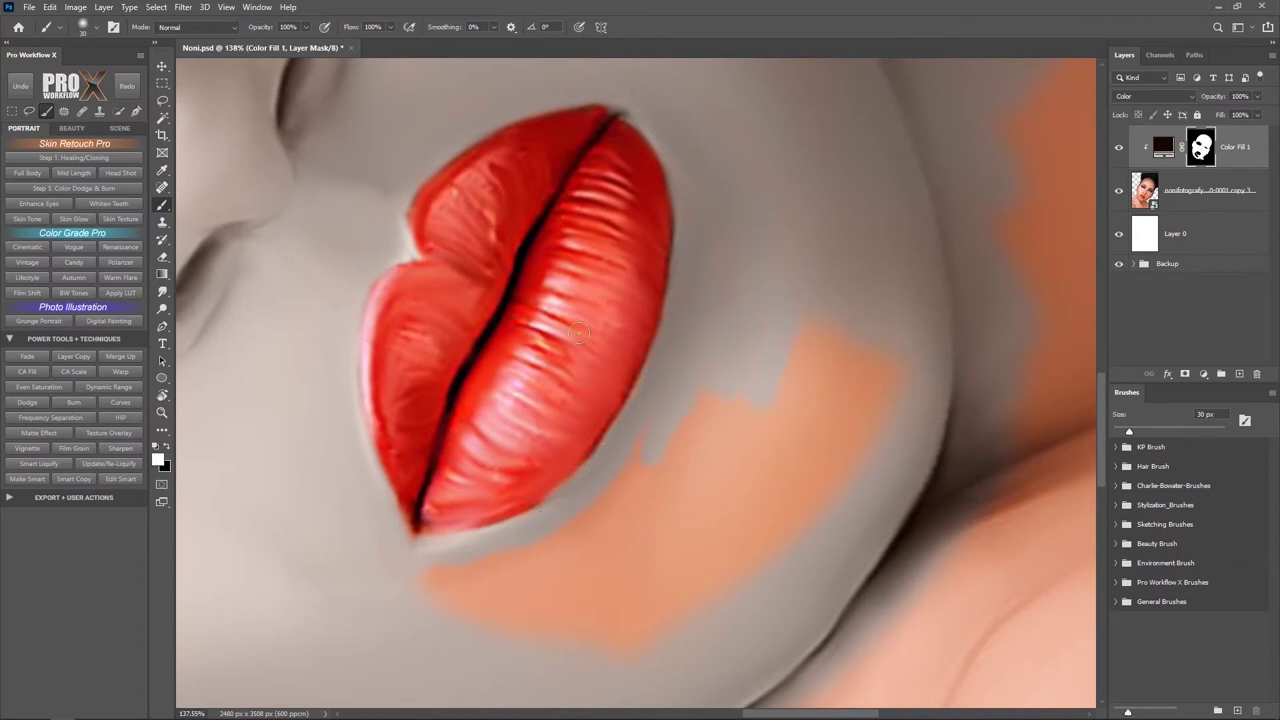
{"action": "key", "text": "bracketleft"}
{"action": "key", "text": "bracketleft"}
{"action": "key", "text": "bracketright"}
{"action": "key", "text": "bracketright"}
{"action": "key", "text": "bracketright"}
{"action": "key", "text": "bracketright"}
{"action": "key", "text": "bracketright"}
{"action": "key", "text": "bracketright"}
{"action": "key", "text": "bracketright"}
{"action": "key", "text": "bracketright"}
{"action": "key", "text": "bracketright"}
{"action": "key", "text": "bracketright"}
{"action": "key", "text": "bracketright"}
{"action": "key", "text": "bracketright"}
{"action": "key", "text": "bracketright"}
{"action": "key", "text": "bracketright"}
{"action": "key", "text": "bracketright"}
{"action": "mouse_move", "coordinate": [457, 586]}
{"action": "left_mouse_down"}
{"action": "mouse_move", "coordinate": [491, 606]}
{"action": "mouse_move", "coordinate": [651, 457]}
{"action": "mouse_move", "coordinate": [786, 470]}
{"action": "mouse_move", "coordinate": [617, 536]}
{"action": "mouse_move", "coordinate": [507, 620]}
{"action": "mouse_move", "coordinate": [840, 272]}
{"action": "mouse_move", "coordinate": [893, 333]}
{"action": "left_mouse_up"}
{"action": "key", "text": "ctrl+0"}
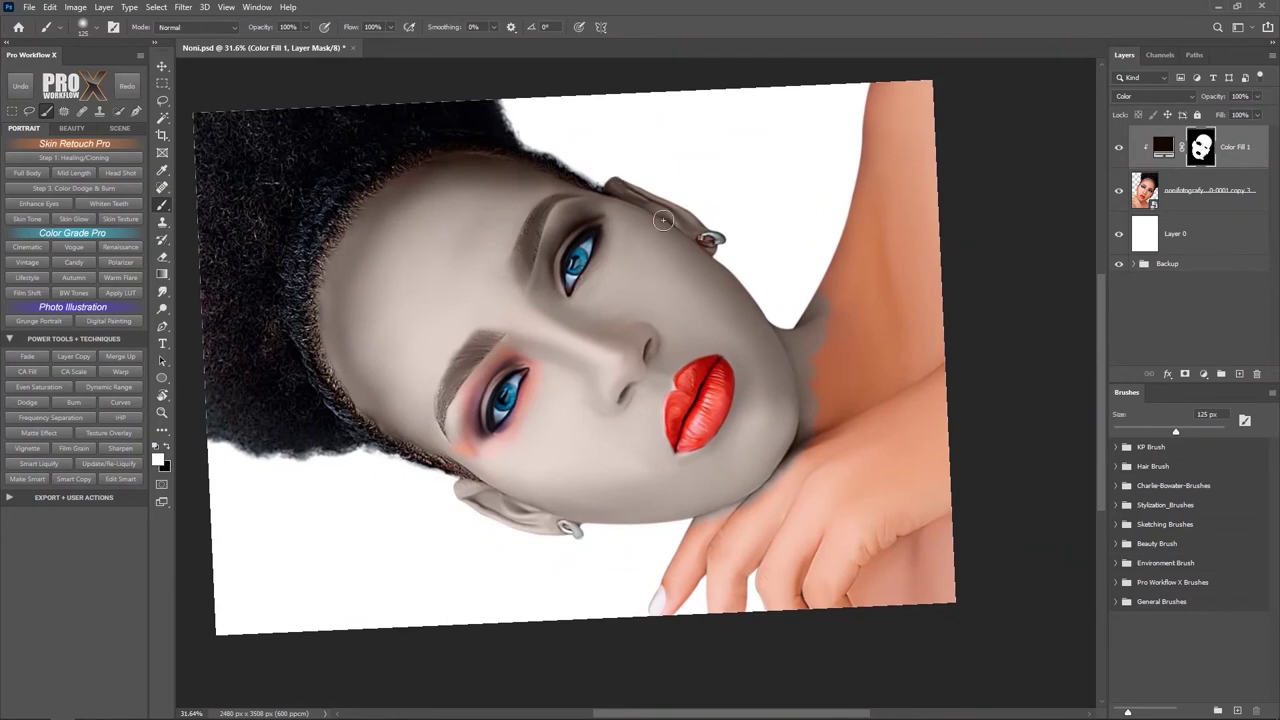
Step: Rotate the view upright, tint the orange neck area and set the brush to 36 px
{"action": "left_click_drag", "start_coordinate": [662, 228], "coordinate": [857, 391]}
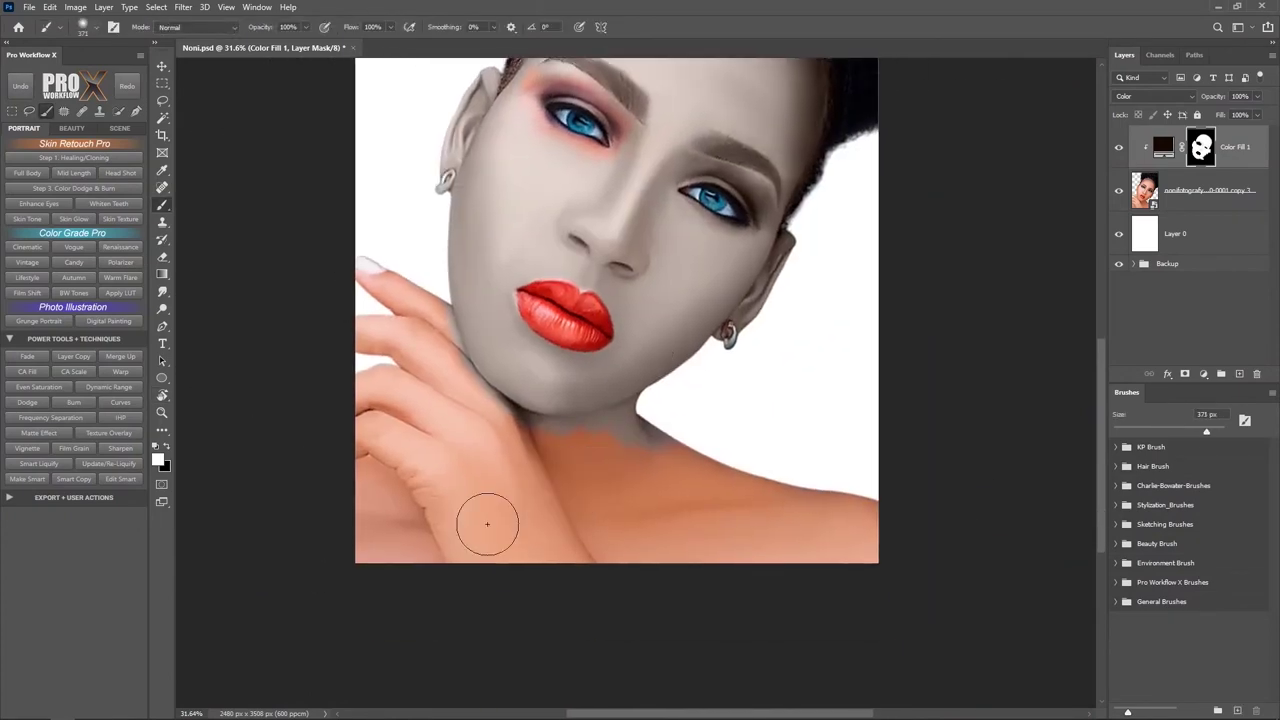
{"action": "mouse_move", "coordinate": [508, 518]}
{"action": "left_mouse_down"}
{"action": "mouse_move", "coordinate": [557, 443]}
{"action": "mouse_move", "coordinate": [600, 470]}
{"action": "mouse_move", "coordinate": [629, 571]}
{"action": "mouse_move", "coordinate": [567, 482]}
{"action": "mouse_move", "coordinate": [737, 434]}
{"action": "mouse_move", "coordinate": [871, 577]}
{"action": "mouse_move", "coordinate": [881, 476]}
{"action": "left_mouse_up"}
{"action": "scroll", "coordinate": [408, 374], "scroll_direction": "up", "scroll_amount": 3}
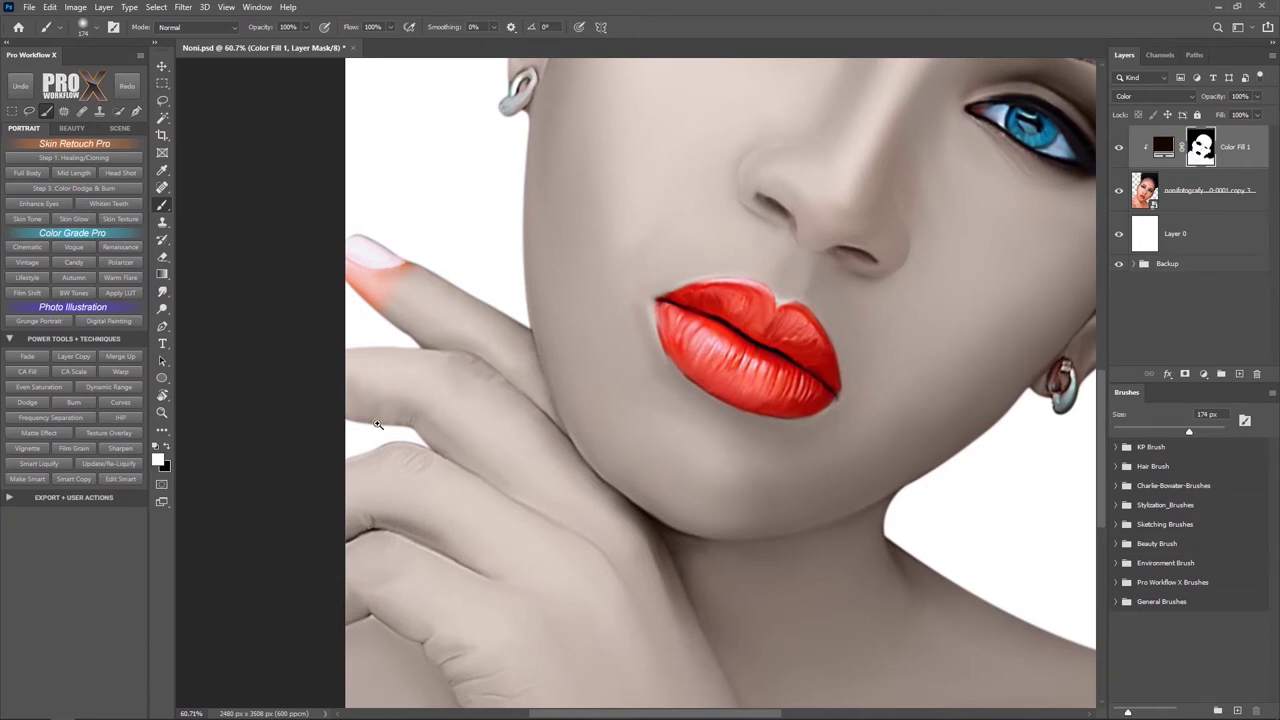
{"action": "scroll", "coordinate": [351, 371], "scroll_direction": "up", "scroll_amount": 3}
{"action": "left_click_drag", "start_coordinate": [417, 360], "coordinate": [347, 366]}
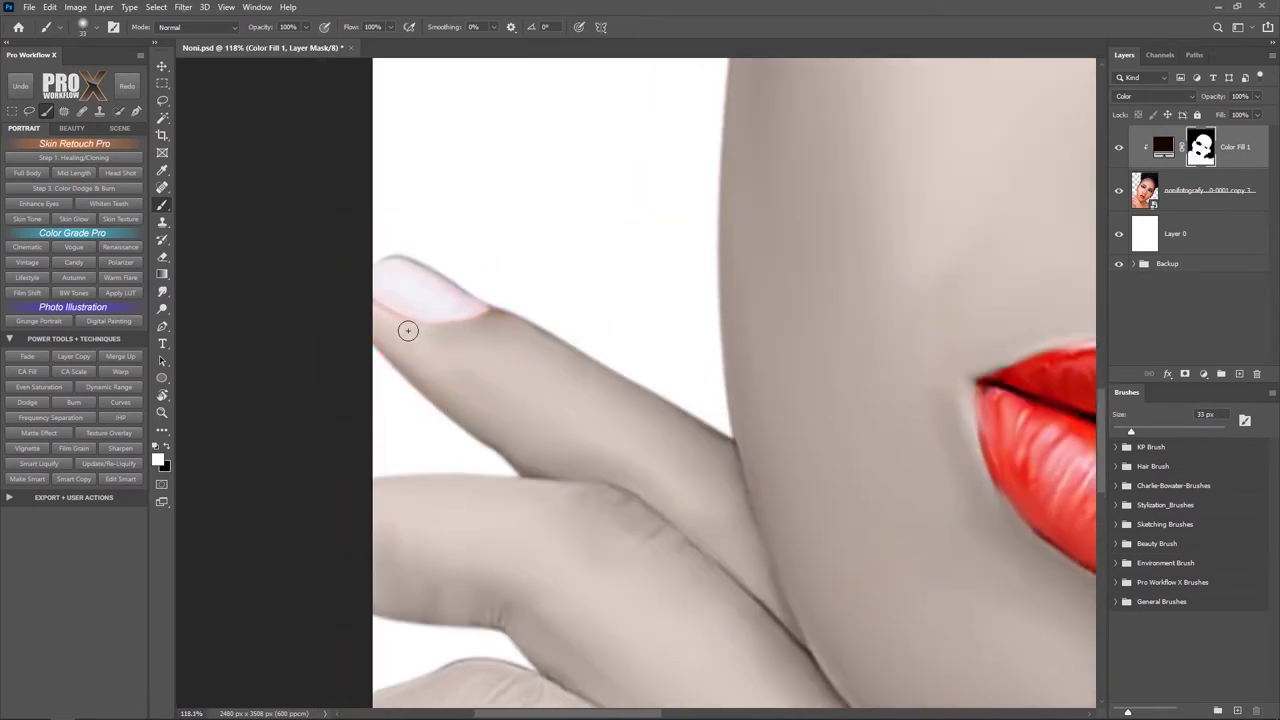
Step: Brush over the reddish blush under the left eye, then zoom out to the whole portrait
{"action": "scroll", "coordinate": [609, 414], "scroll_direction": "down", "scroll_amount": 8}
{"action": "scroll", "coordinate": [677, 314], "scroll_direction": "up", "scroll_amount": 6}
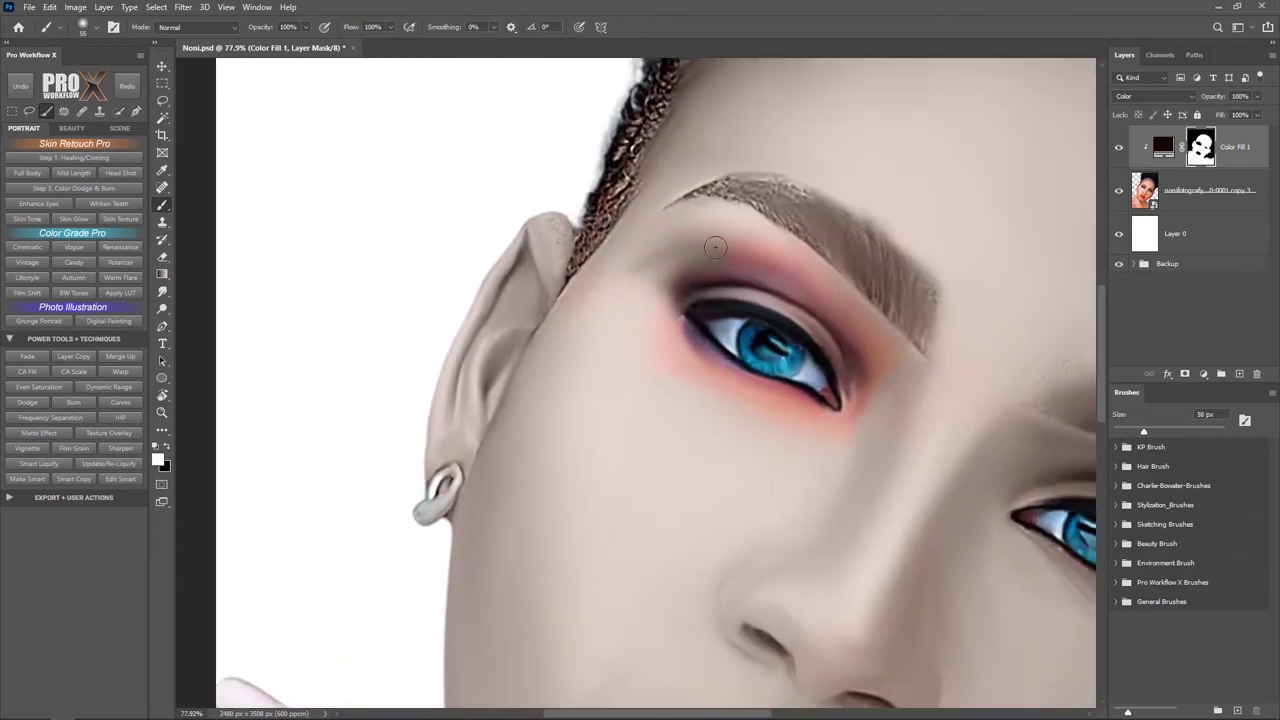
{"action": "left_click_drag", "start_coordinate": [770, 253], "coordinate": [565, 283]}
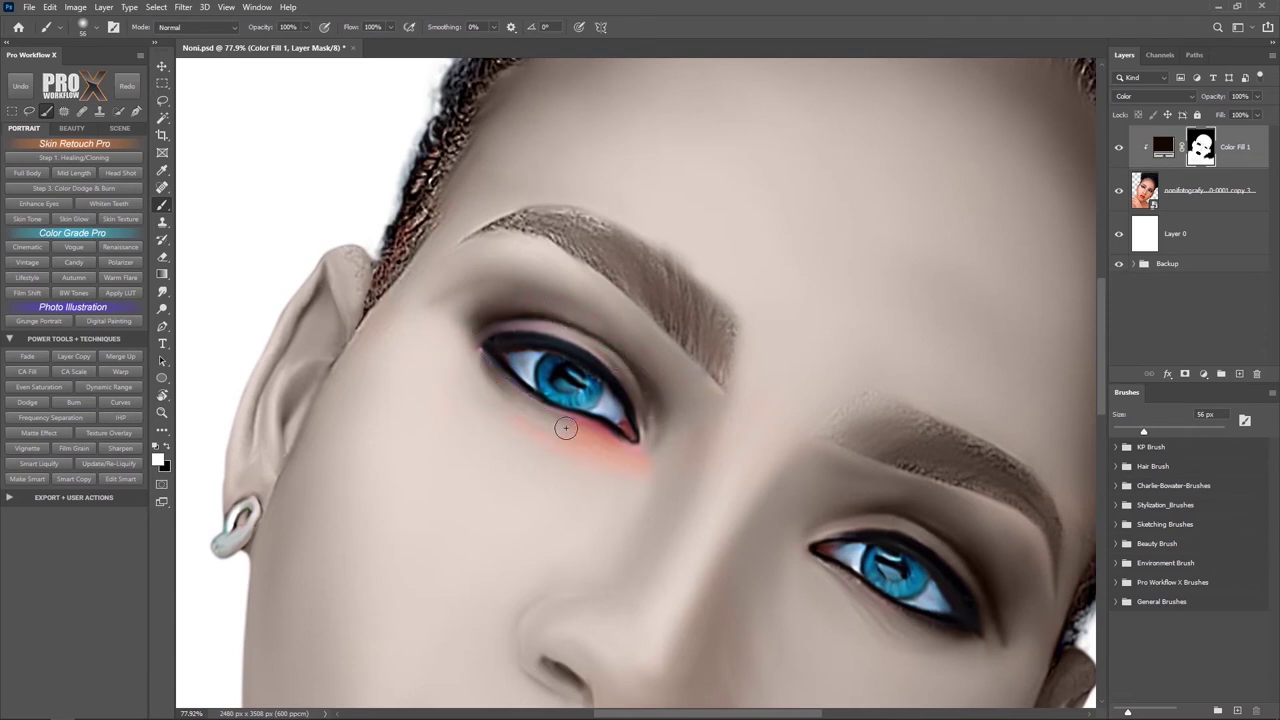
{"action": "mouse_move", "coordinate": [527, 428]}
{"action": "left_mouse_down"}
{"action": "mouse_move", "coordinate": [586, 470]}
{"action": "mouse_move", "coordinate": [668, 457]}
{"action": "left_mouse_up"}
{"action": "left_click_drag", "start_coordinate": [825, 339], "coordinate": [734, 413]}
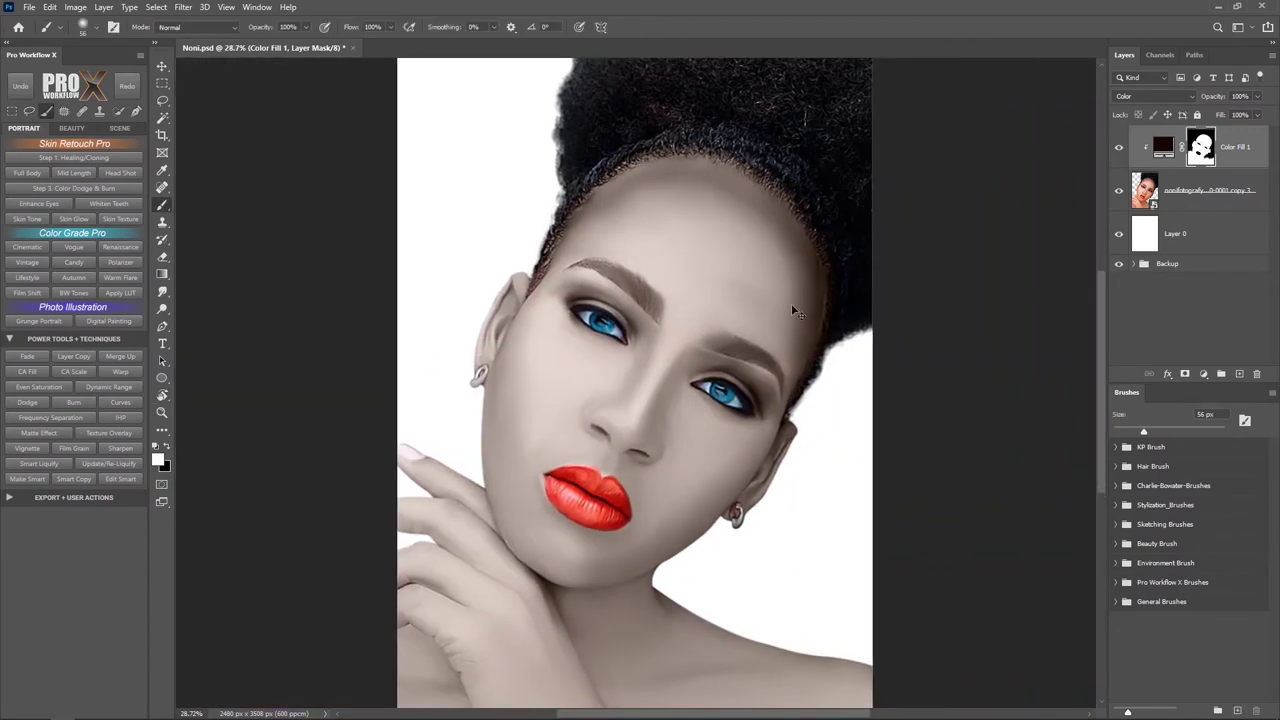
{"action": "left_click_drag", "start_coordinate": [791, 303], "coordinate": [814, 252]}
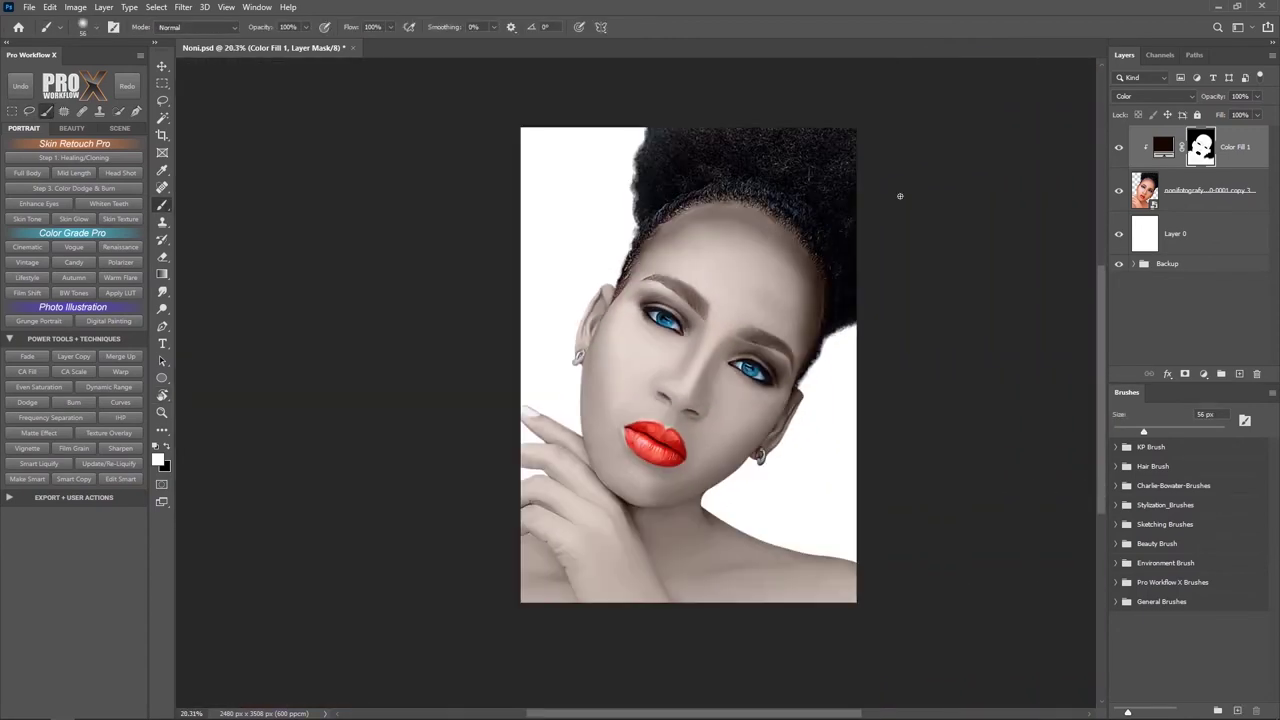
{"action": "double_click", "coordinate": [1164, 147]}
Step: Set the skin fill colour to peach df936e and fit the portrait to the screen
{"action": "key", "text": "ctrl+v"}
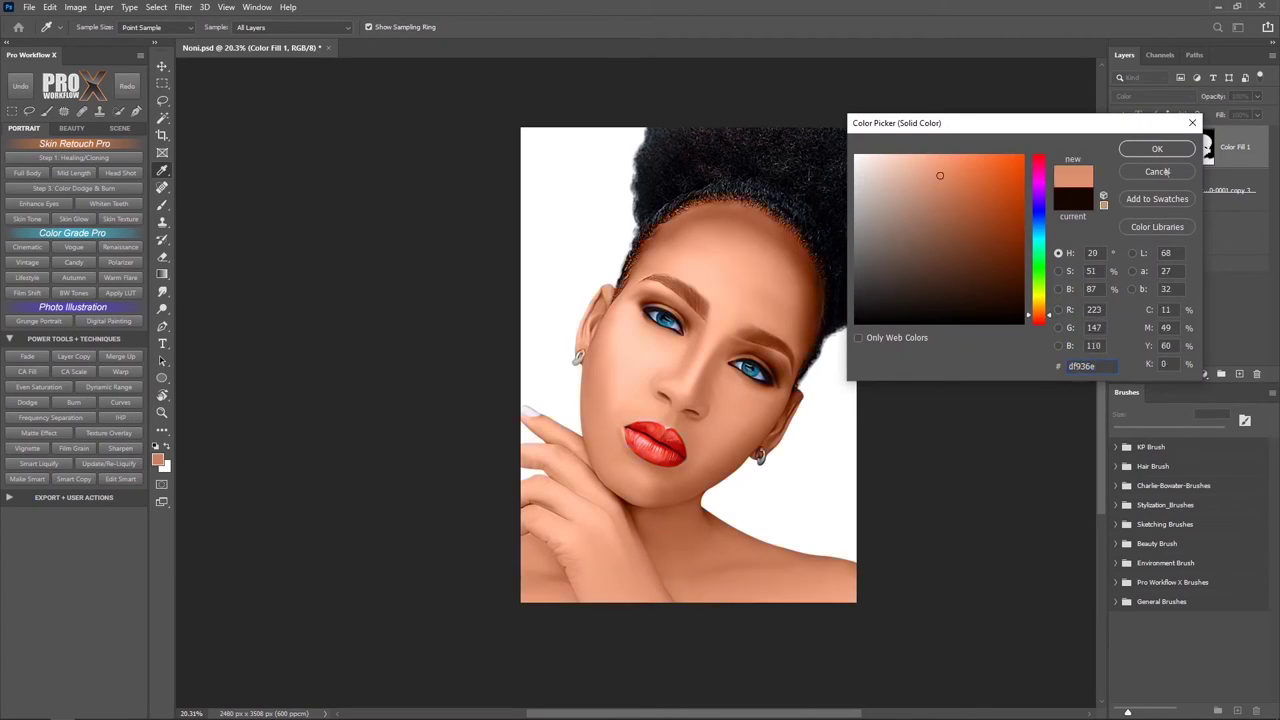
{"action": "key", "text": "Return"}
{"action": "key", "text": "ctrl+0"}
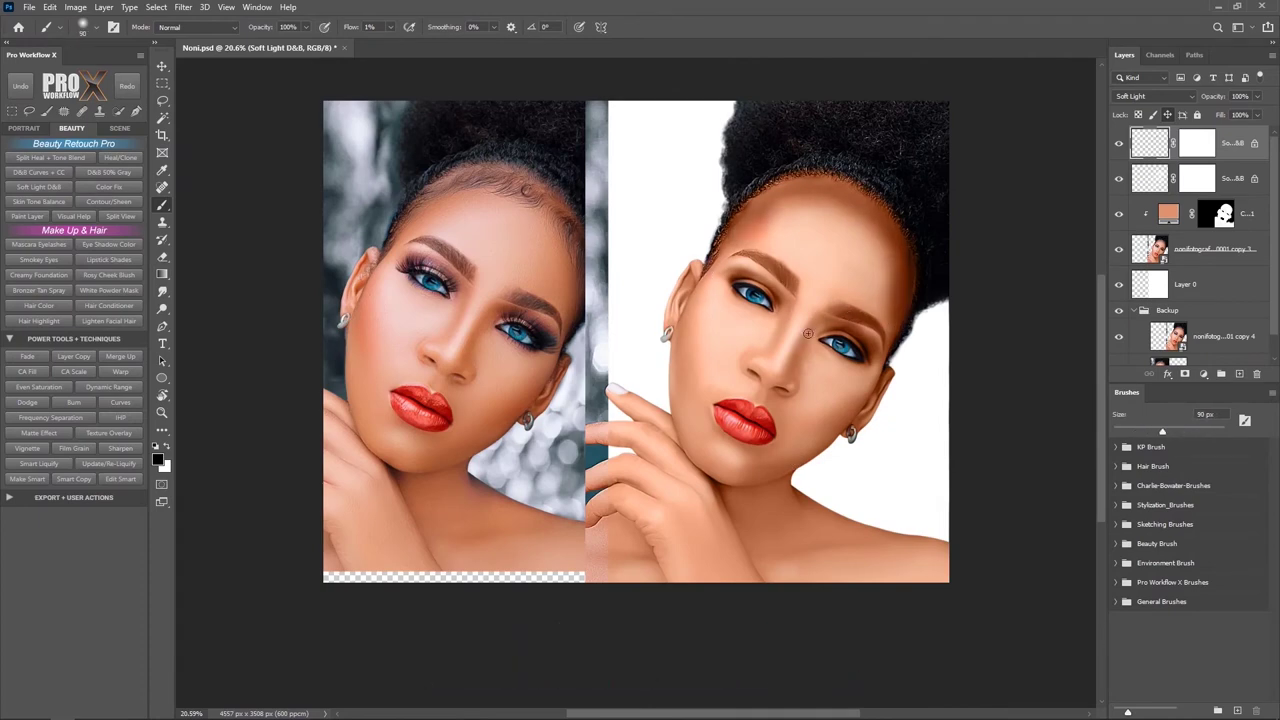
Step: Shrink the brush, switch to the second soft light layer and paint in white
{"action": "key", "text": "bracketleft"}
{"action": "key", "text": "bracketleft"}
{"action": "key", "text": "bracketleft"}
{"action": "key", "text": "bracketleft"}
{"action": "key", "text": "bracketleft"}
{"action": "key", "text": "bracketleft"}
{"action": "scroll", "coordinate": [756, 374], "scroll_direction": "up", "scroll_amount": 3}
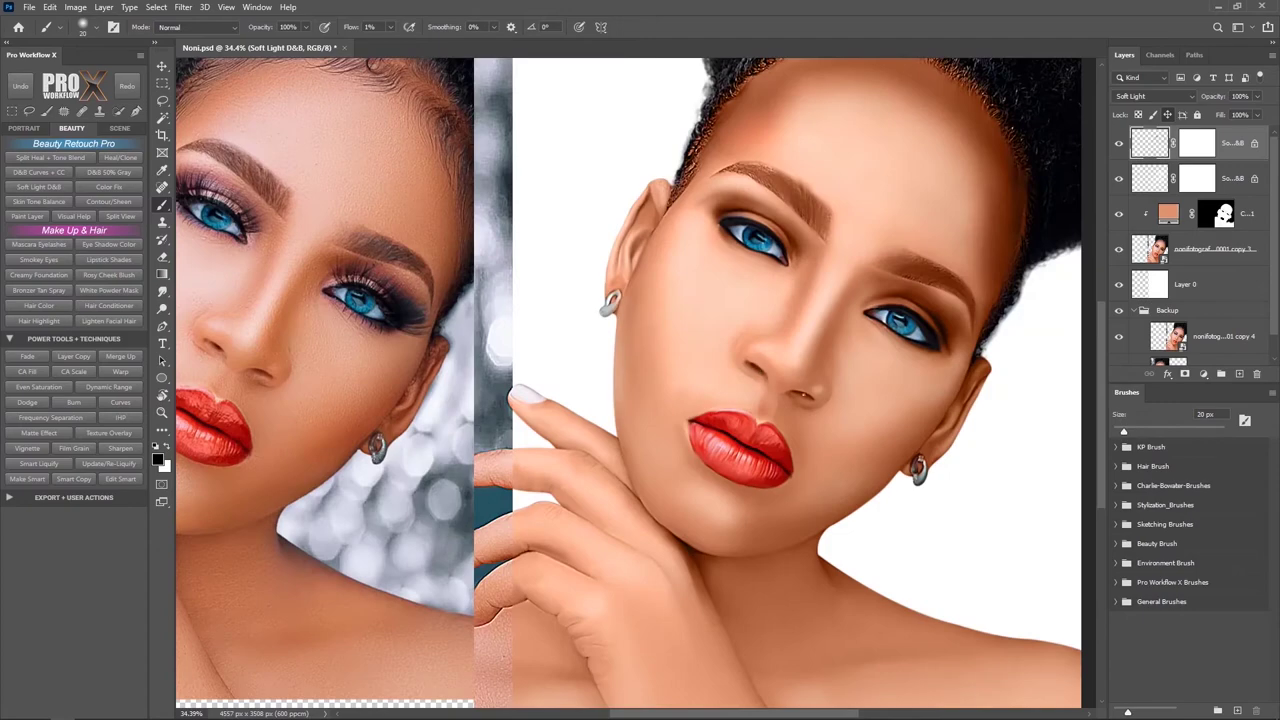
{"action": "scroll", "coordinate": [834, 347], "scroll_direction": "down", "scroll_amount": 2}
{"action": "key", "text": "bracketleft"}
{"action": "key", "text": "bracketleft"}
{"action": "scroll", "coordinate": [725, 466], "scroll_direction": "down", "scroll_amount": 1}
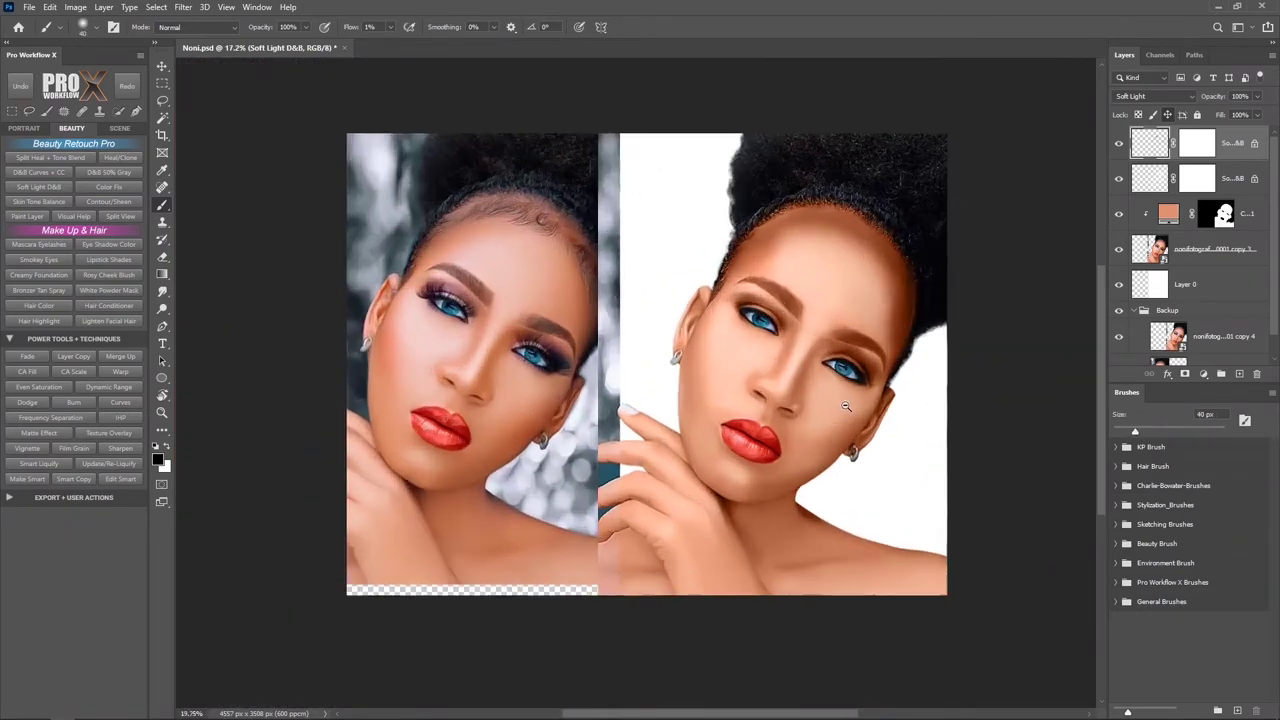
{"action": "scroll", "coordinate": [716, 295], "scroll_direction": "up", "scroll_amount": 2}
{"action": "key", "text": "bracketleft"}
{"action": "key", "text": "bracketleft"}
{"action": "key", "text": "bracketleft"}
{"action": "key", "text": "alt+bracketleft"}
{"action": "key", "text": "x"}
{"action": "key", "text": "bracketleft"}
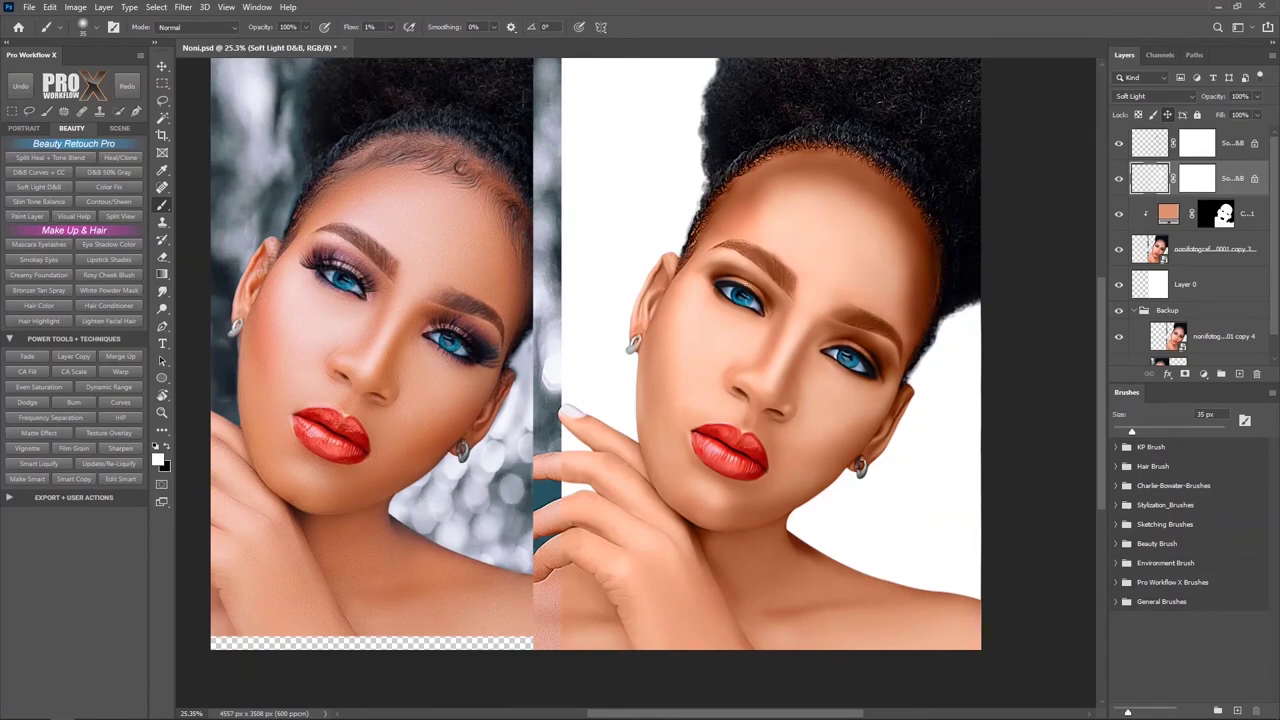
{"action": "scroll", "coordinate": [834, 344], "scroll_direction": "down", "scroll_amount": 1}
Step: Crop the canvas down to the painted right-hand portrait only
{"action": "scroll", "coordinate": [650, 350], "scroll_direction": "up", "scroll_amount": 1}
{"action": "key", "text": "c"}
{"action": "scroll", "coordinate": [650, 350], "scroll_direction": "down", "scroll_amount": 1}
{"action": "left_click_drag", "start_coordinate": [314, 357], "coordinate": [582, 357]}
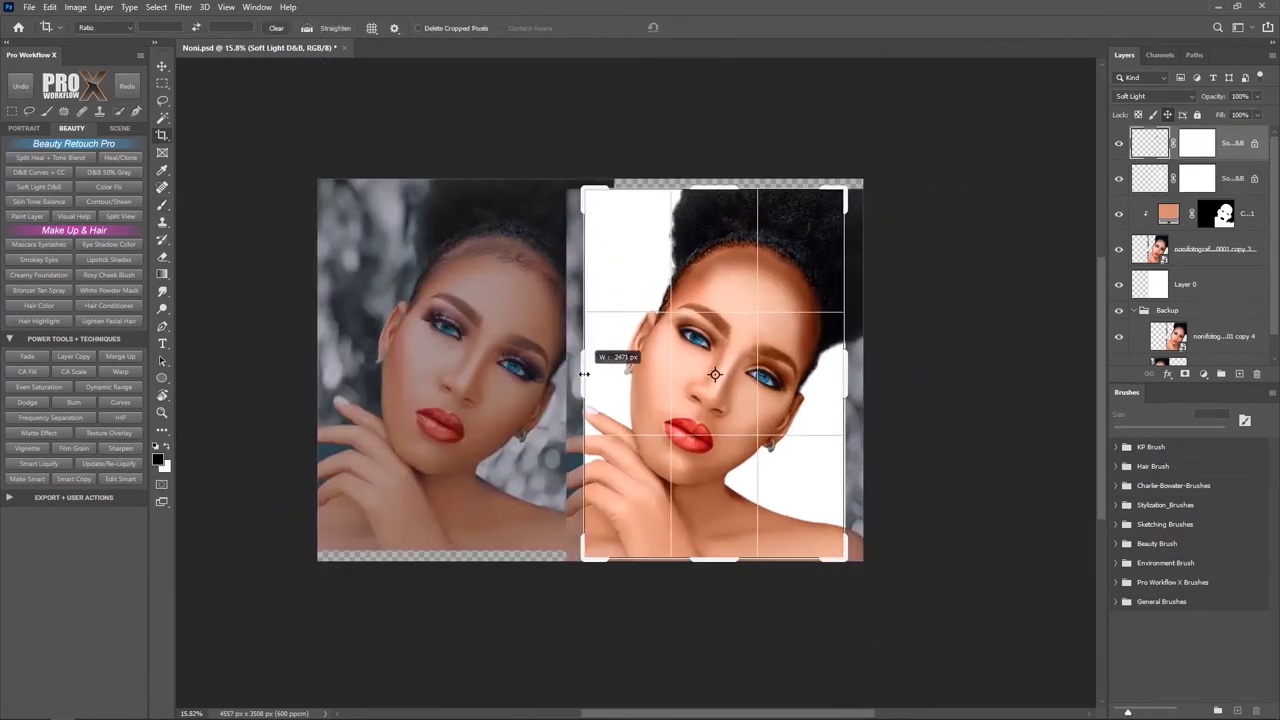
{"action": "key", "text": "Return"}
{"action": "scroll", "coordinate": [694, 150], "scroll_direction": "down", "scroll_amount": 1}
Step: Resize the image to 2480 px wide in Image Size
{"action": "key", "text": "ctrl+alt+i"}
{"action": "key", "text": "Return"}
{"action": "key", "text": "v"}
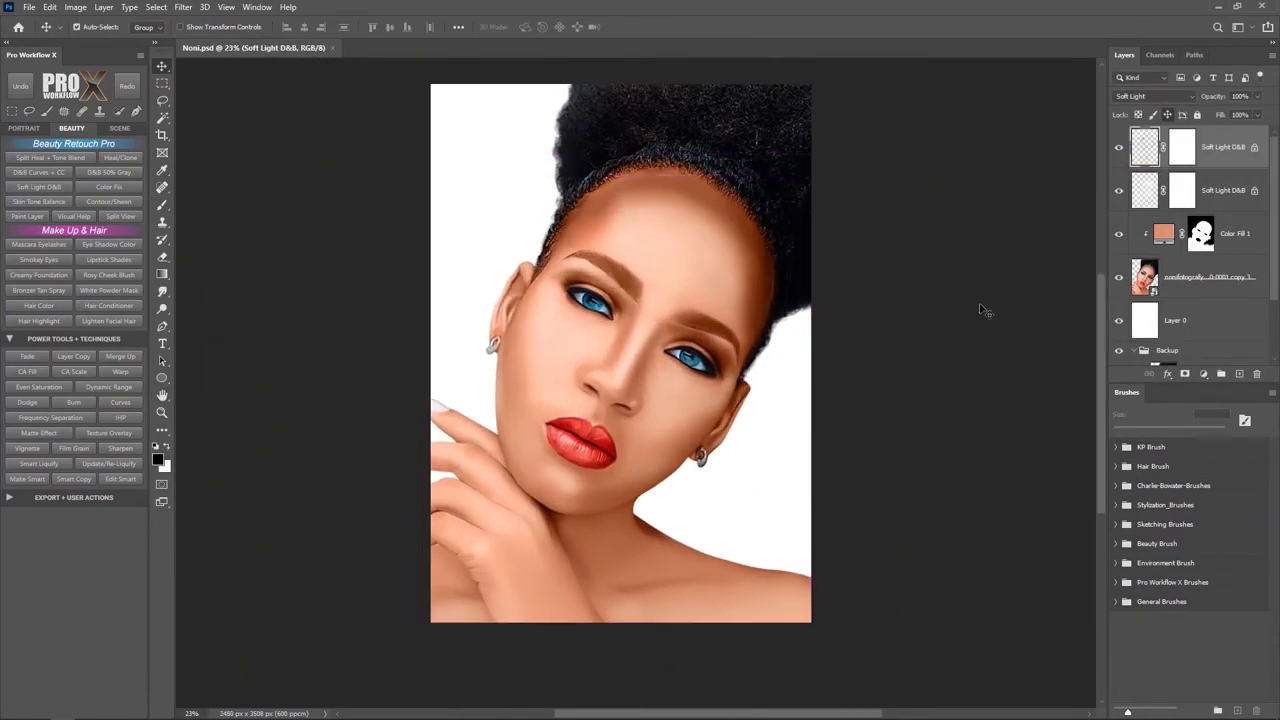
Step: Clip the top layers and paint a red Lipstick Shades colour onto the lips
{"action": "key", "text": "ctrl+alt+g"}
{"action": "left_click", "coordinate": [108, 259]}
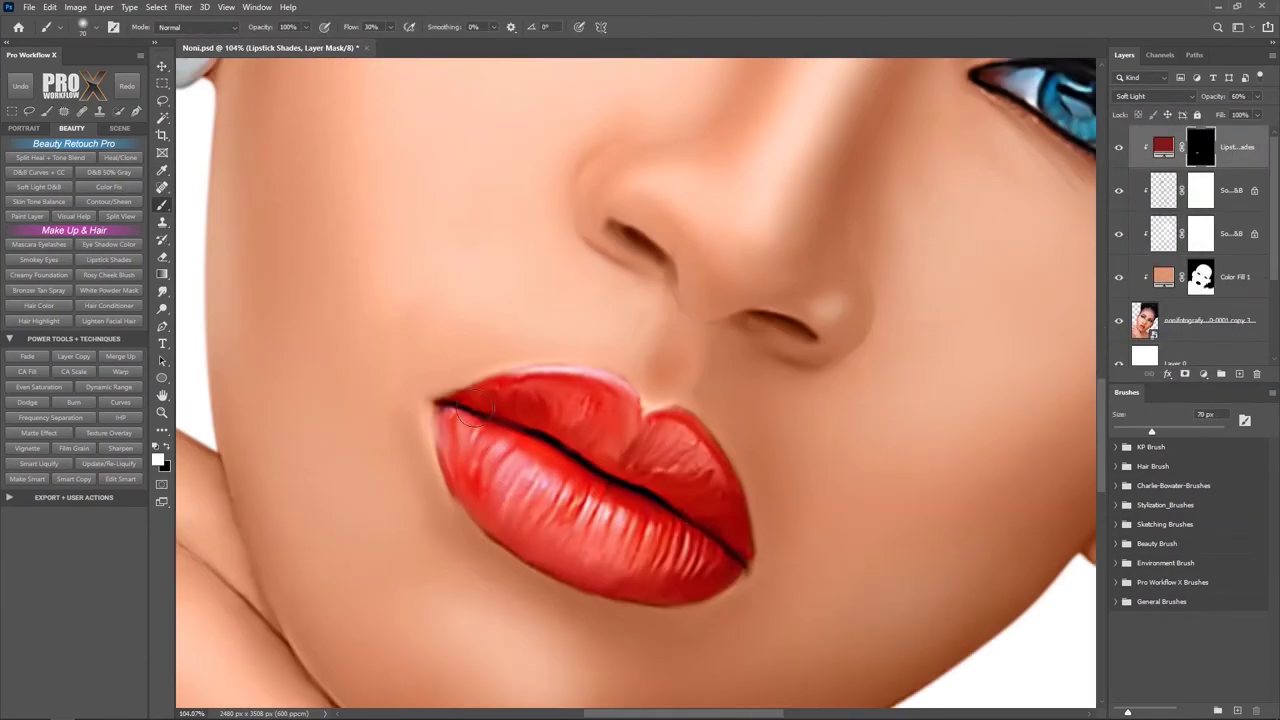
{"action": "left_click_drag", "start_coordinate": [473, 408], "coordinate": [630, 520]}
{"action": "scroll", "coordinate": [640, 450], "scroll_direction": "down", "scroll_amount": 3}
{"action": "scroll", "coordinate": [640, 400], "scroll_direction": "down", "scroll_amount": 2}
{"action": "scroll", "coordinate": [700, 400], "scroll_direction": "up", "scroll_amount": 2}
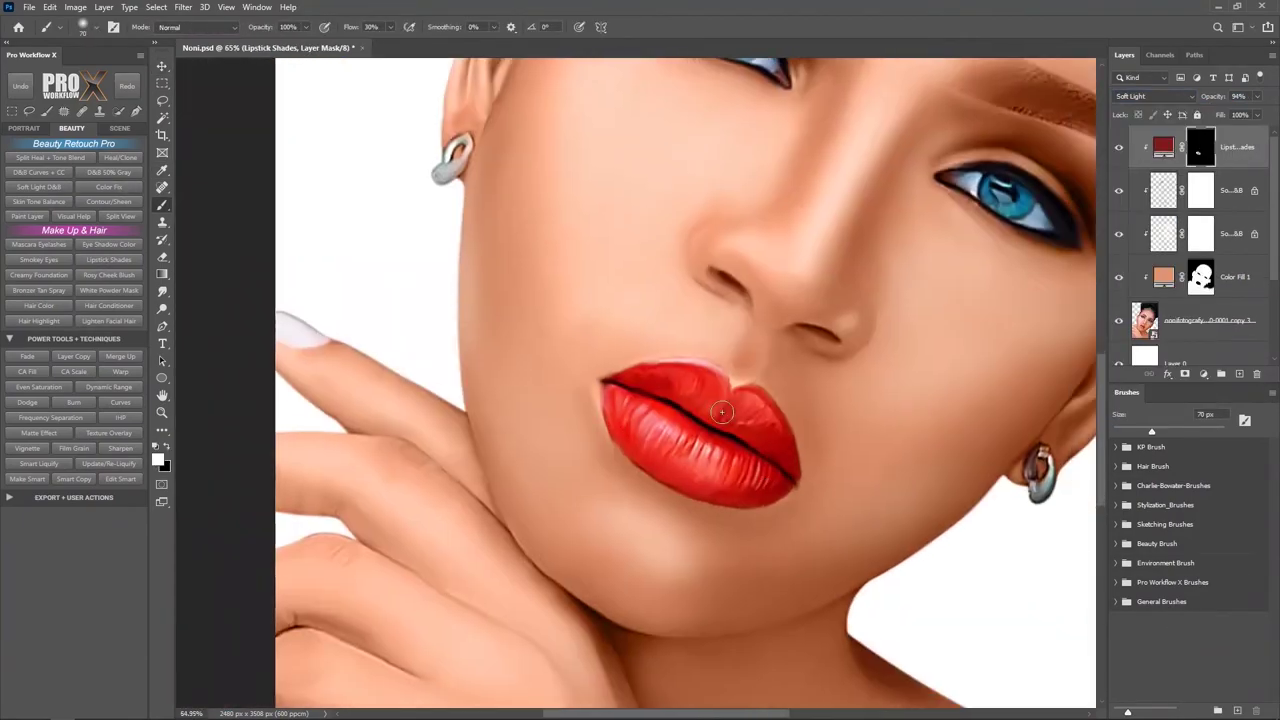
{"action": "scroll", "coordinate": [752, 398], "scroll_direction": "down", "scroll_amount": 1}
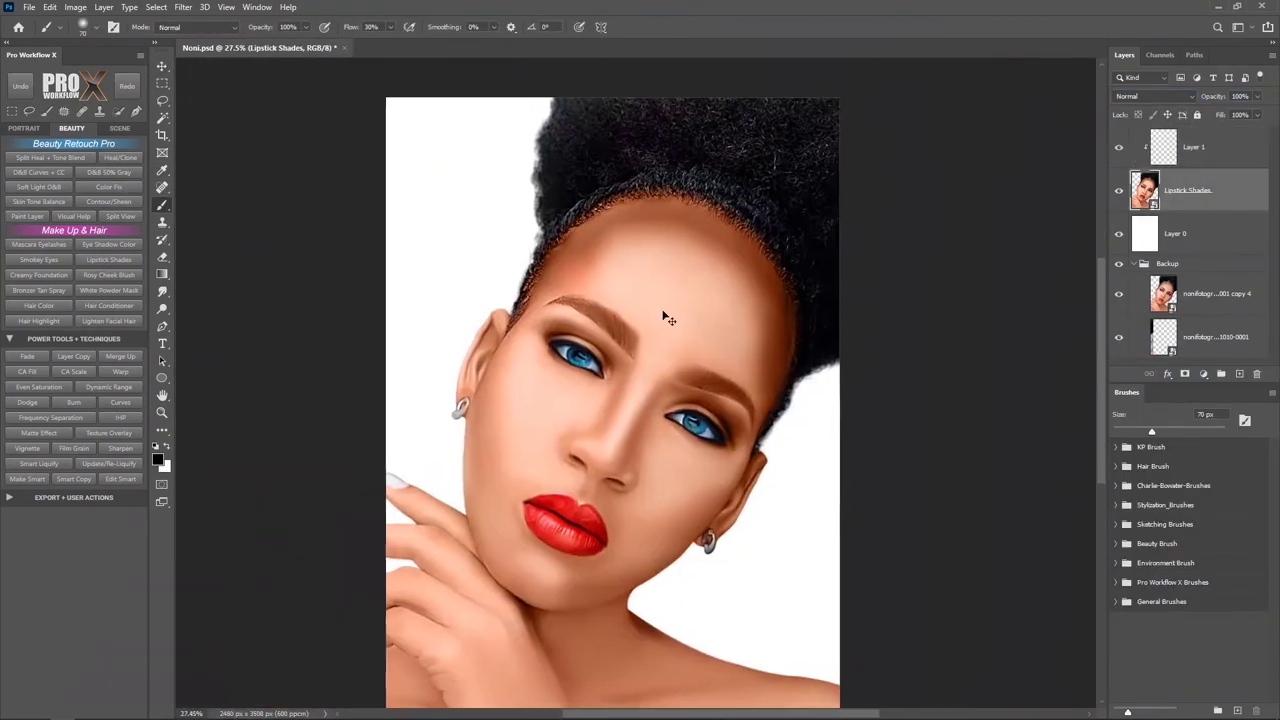
{"action": "scroll", "coordinate": [666, 314], "scroll_direction": "up", "scroll_amount": 3}
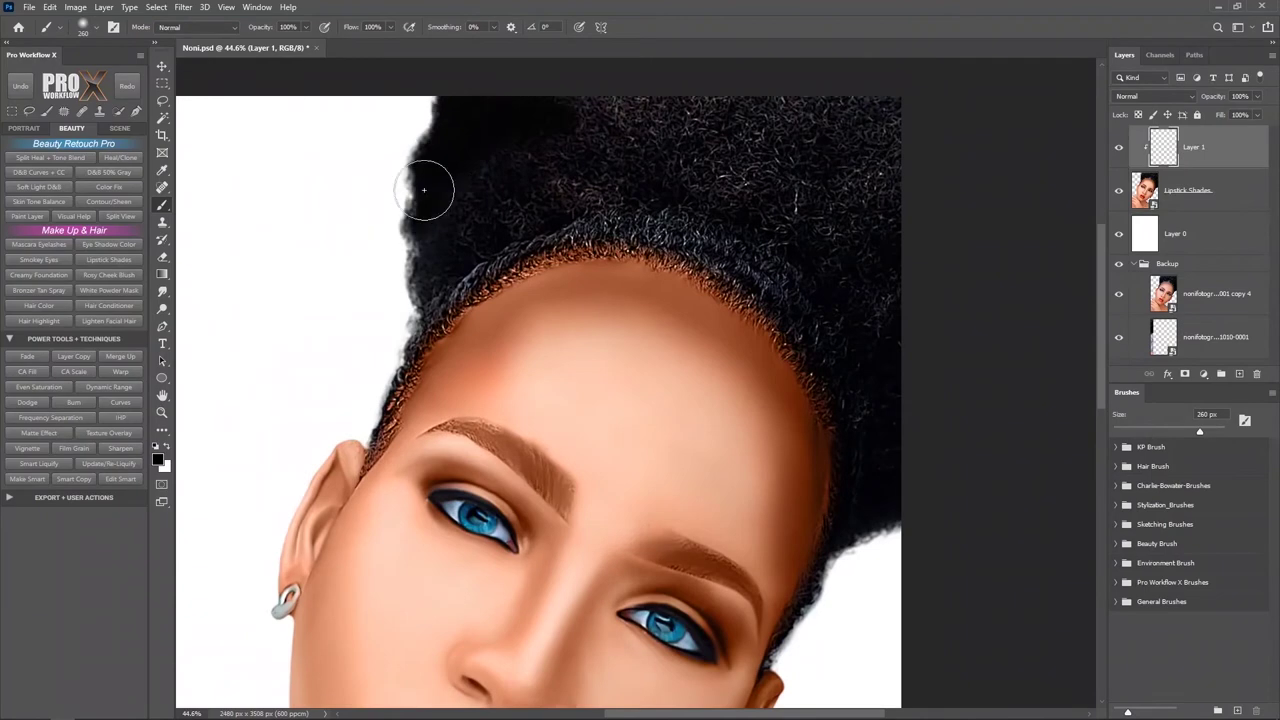
Step: Paint the hair solid black on Layer 1
{"action": "mouse_move", "coordinate": [660, 224]}
{"action": "left_mouse_down"}
{"action": "mouse_move", "coordinate": [549, 253]}
{"action": "mouse_move", "coordinate": [380, 440]}
{"action": "left_mouse_up"}
{"action": "mouse_move", "coordinate": [819, 356]}
{"action": "left_mouse_down"}
{"action": "mouse_move", "coordinate": [726, 346]}
{"action": "mouse_move", "coordinate": [577, 249]}
{"action": "mouse_move", "coordinate": [776, 285]}
{"action": "left_mouse_up"}
{"action": "scroll", "coordinate": [306, 334], "scroll_direction": "down", "scroll_amount": 3}
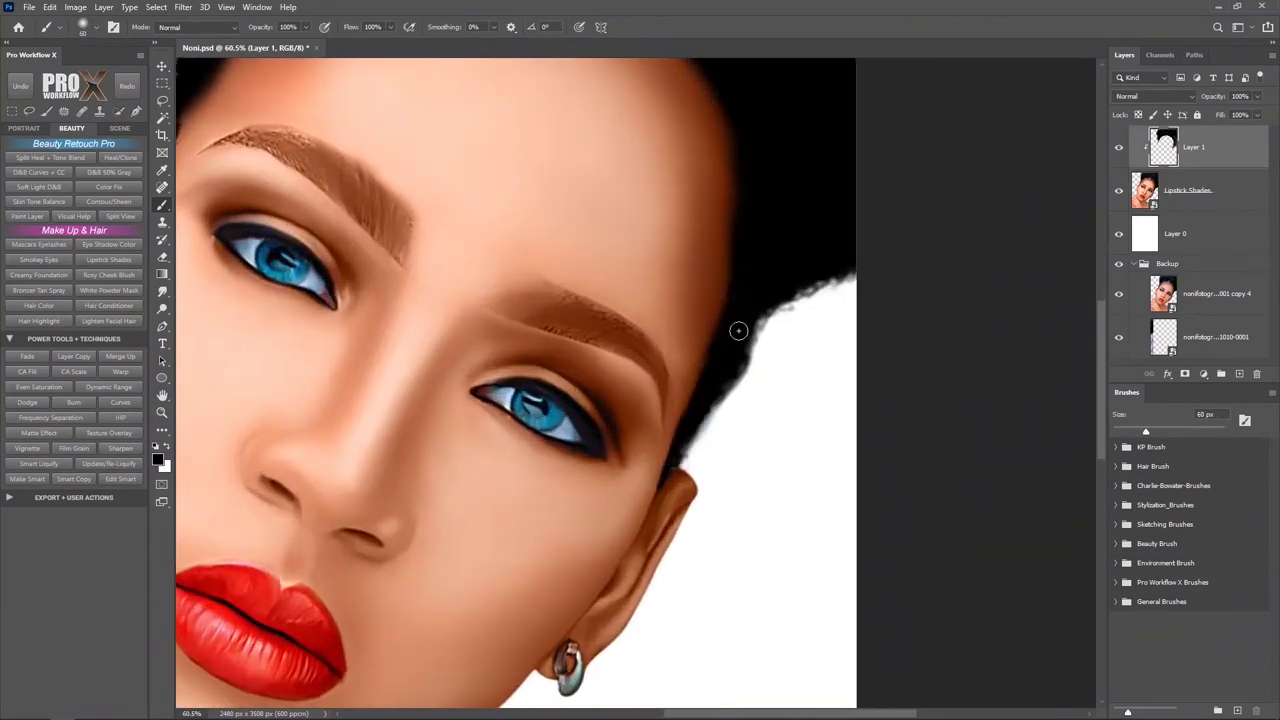
{"action": "scroll", "coordinate": [746, 283], "scroll_direction": "down", "scroll_amount": 3}
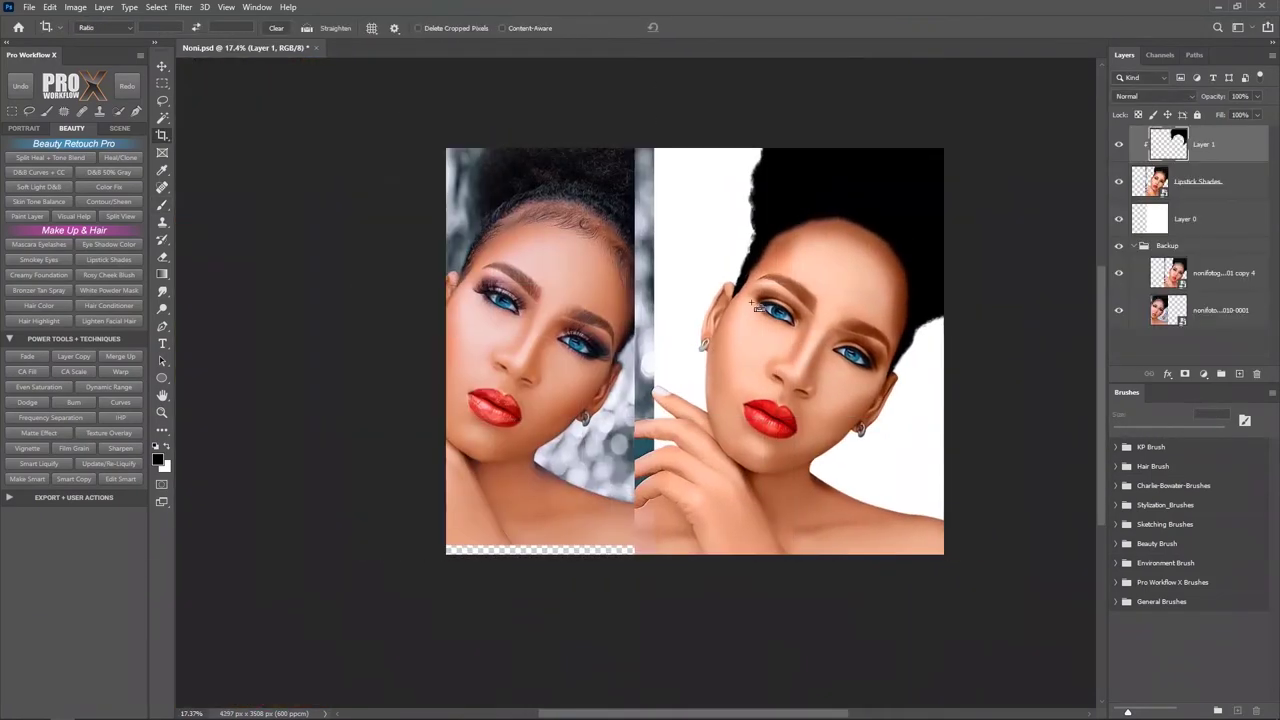
Step: Choose a hair brush and paint strokes into the hair, angling the view to the hairline
{"action": "right_click", "coordinate": [652, 258]}
{"action": "left_click", "coordinate": [1020, 437]}
{"action": "key", "text": "Return"}
{"action": "left_click_drag", "start_coordinate": [915, 220], "coordinate": [876, 265]}
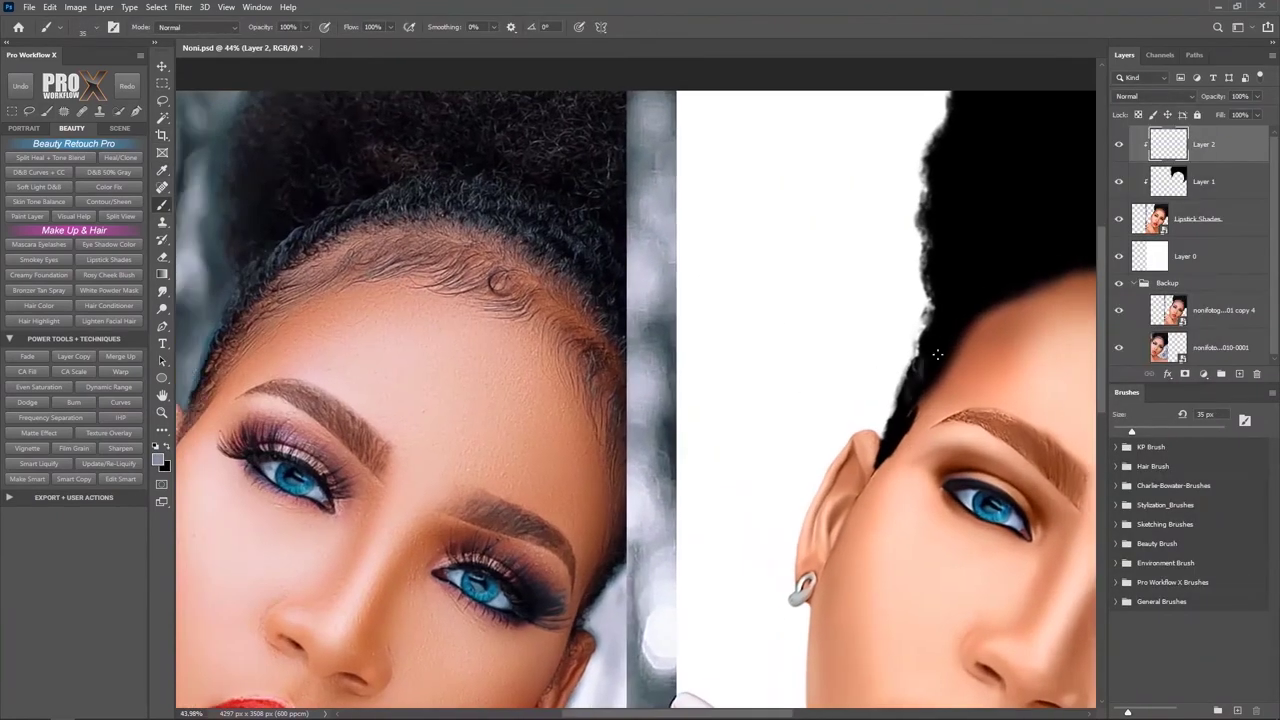
{"action": "scroll", "coordinate": [737, 277], "scroll_direction": "down", "scroll_amount": 2}
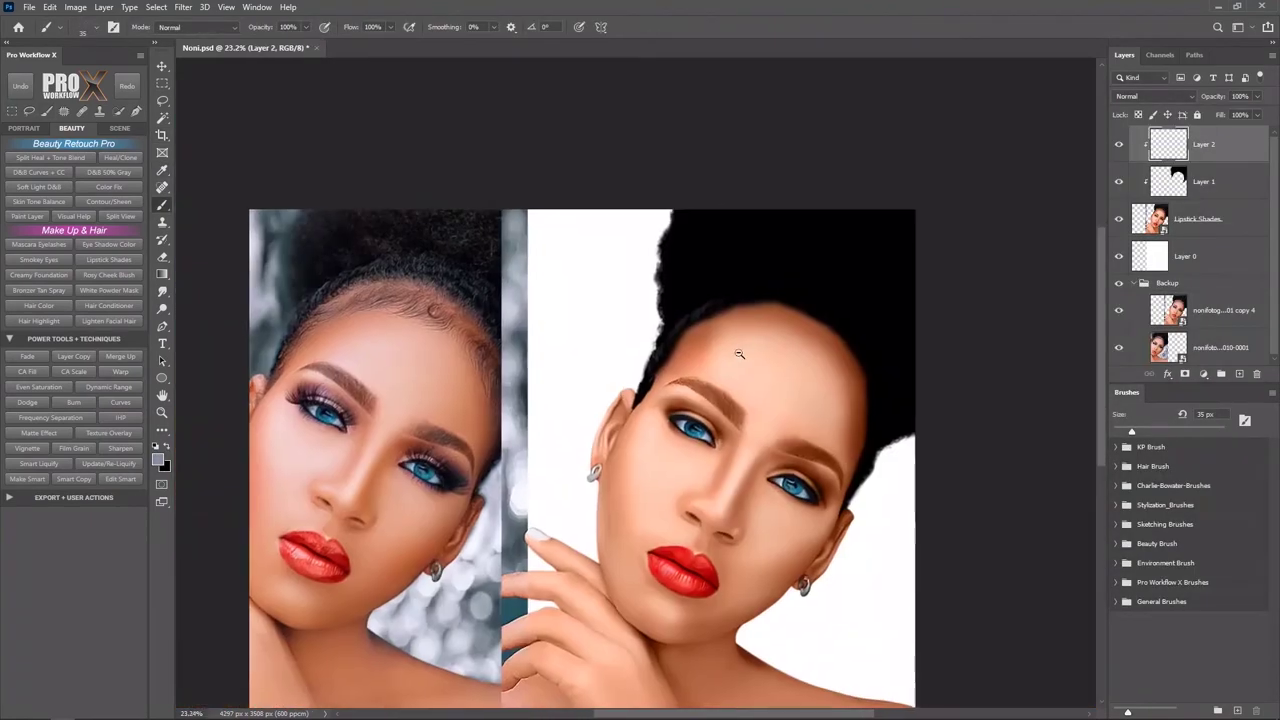
{"action": "scroll", "coordinate": [790, 290], "scroll_direction": "up", "scroll_amount": 2}
{"action": "scroll", "coordinate": [800, 294], "scroll_direction": "left", "scroll_amount": 1}
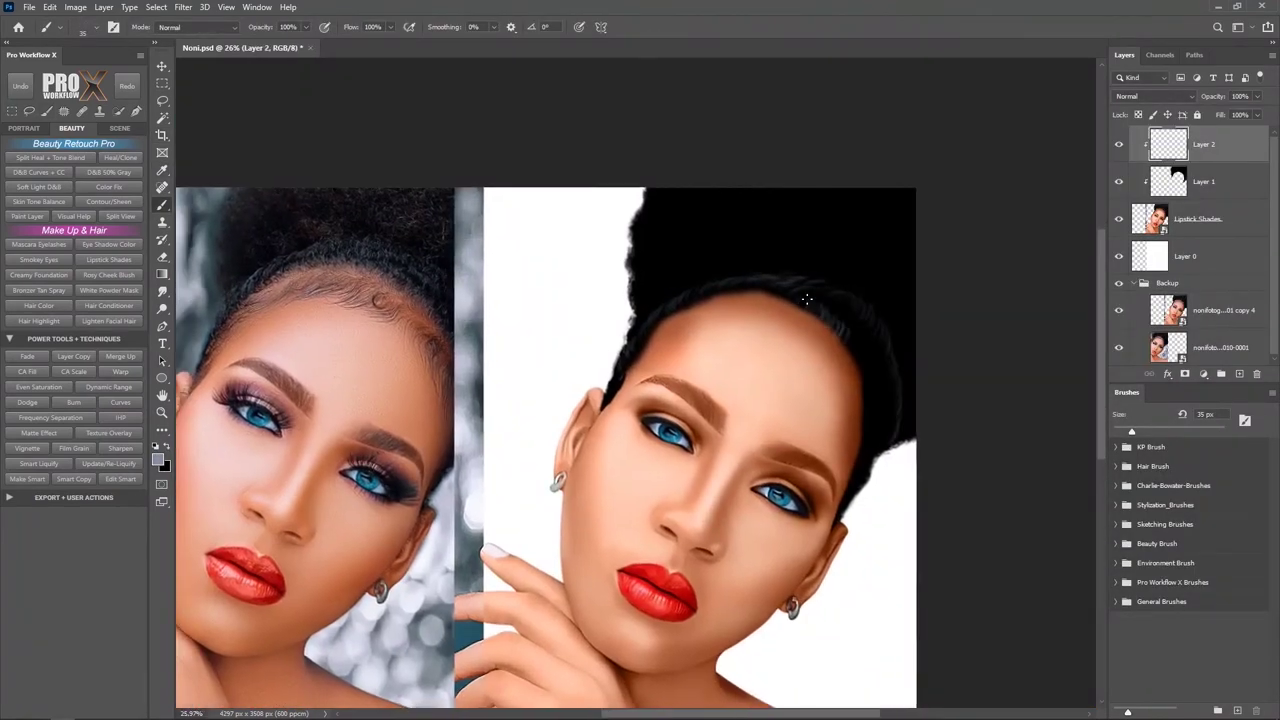
{"action": "scroll", "coordinate": [731, 297], "scroll_direction": "left", "scroll_amount": 2}
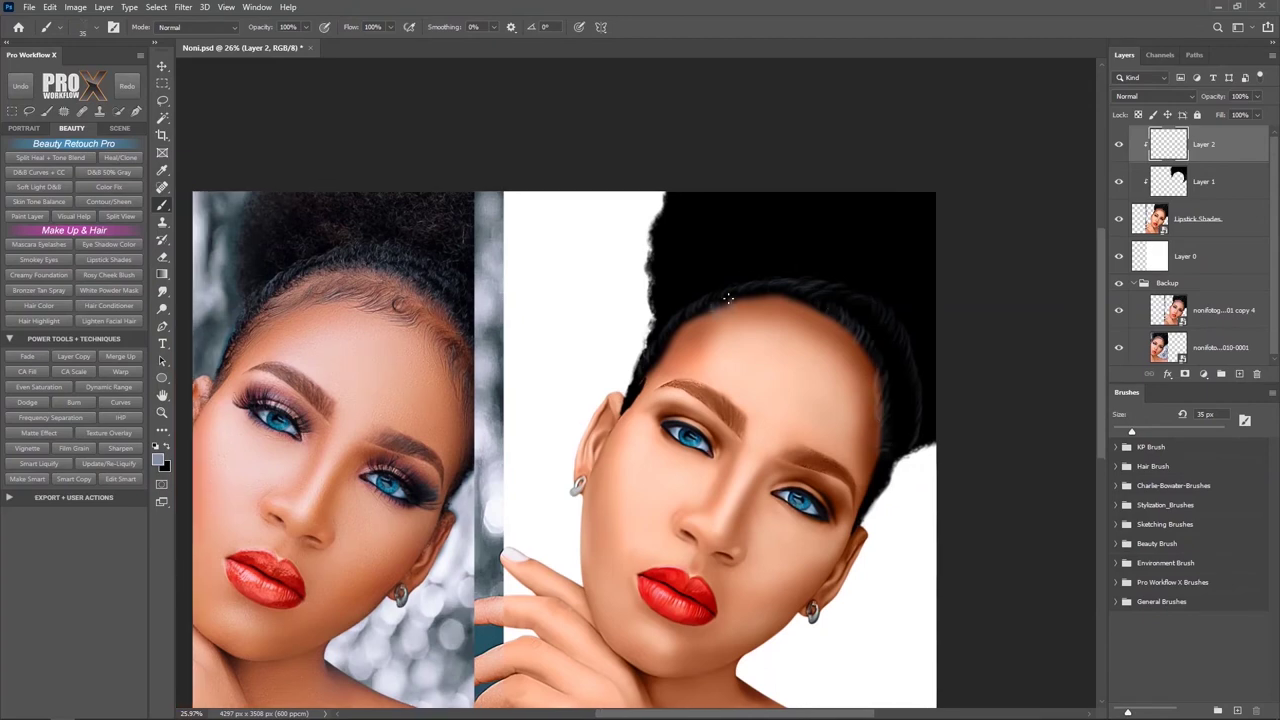
{"action": "scroll", "coordinate": [820, 300], "scroll_direction": "down", "scroll_amount": 2}
{"action": "scroll", "coordinate": [880, 380], "scroll_direction": "up", "scroll_amount": 2}
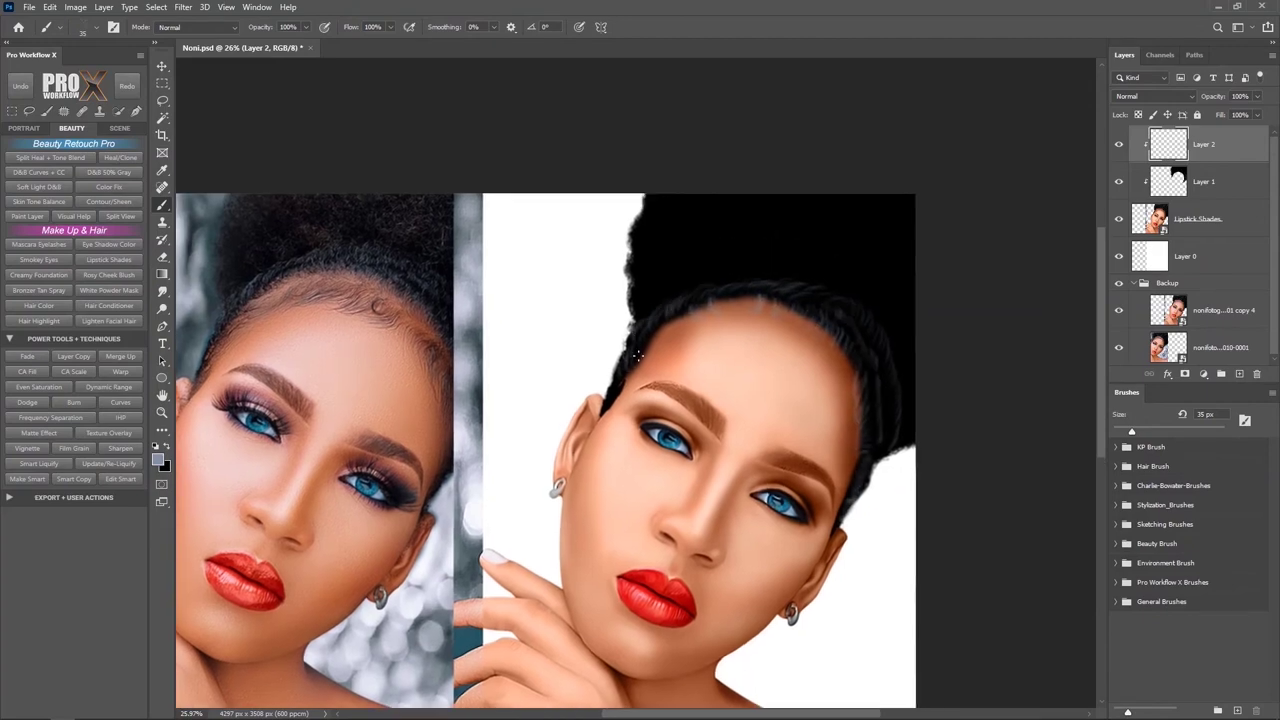
{"action": "scroll", "coordinate": [862, 358], "scroll_direction": "down", "scroll_amount": 2}
{"action": "scroll", "coordinate": [862, 358], "scroll_direction": "up", "scroll_amount": 2}
{"action": "scroll", "coordinate": [790, 330], "scroll_direction": "left", "scroll_amount": 2}
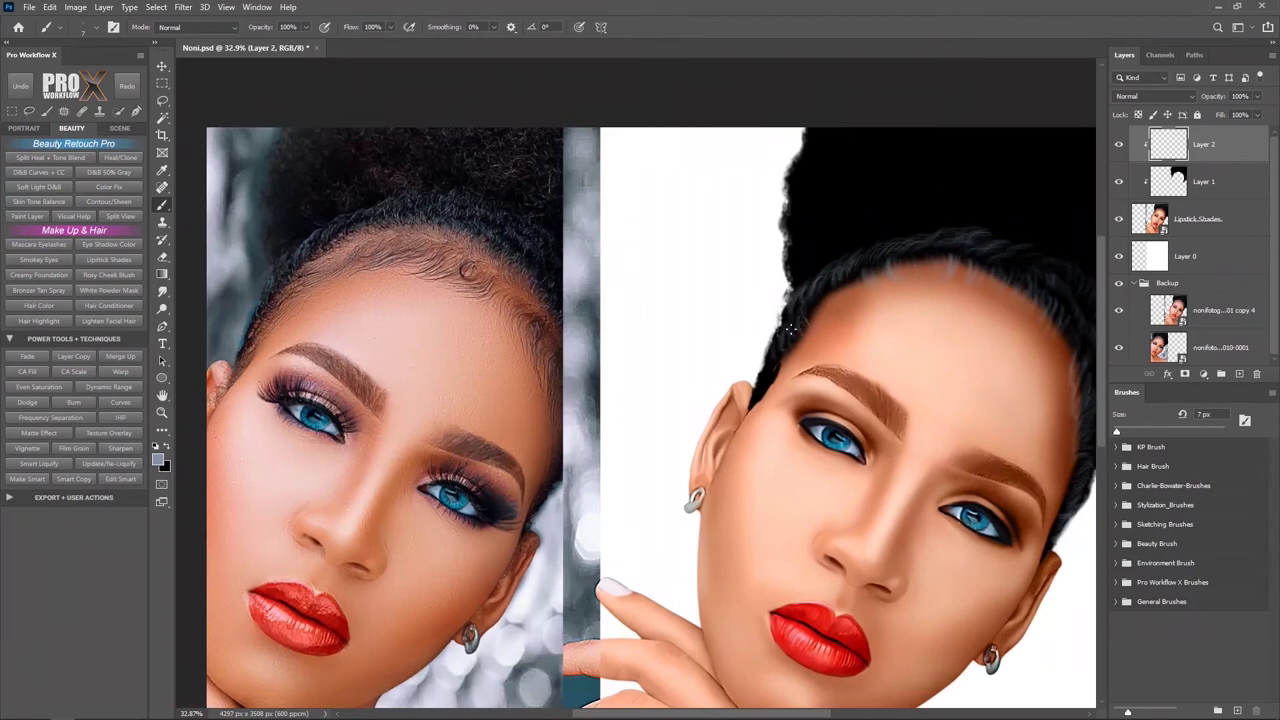
{"action": "scroll", "coordinate": [858, 301], "scroll_direction": "right", "scroll_amount": 2}
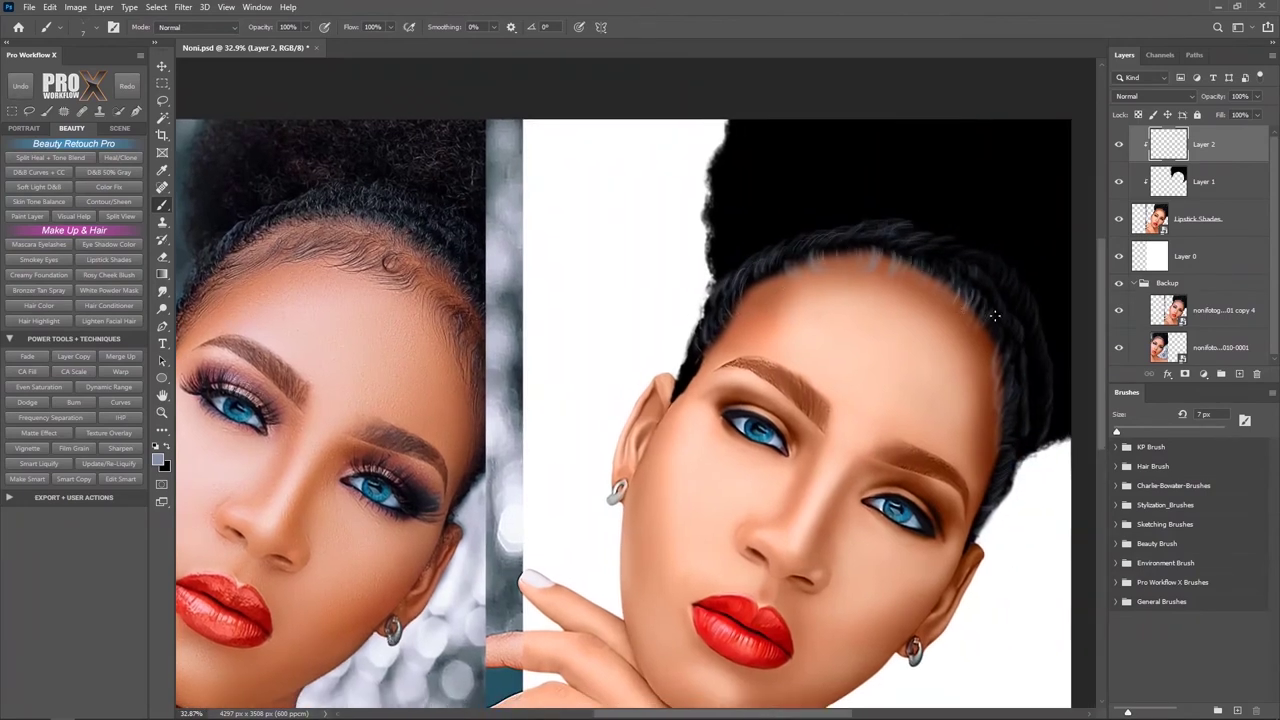
{"action": "scroll", "coordinate": [790, 250], "scroll_direction": "up", "scroll_amount": 2}
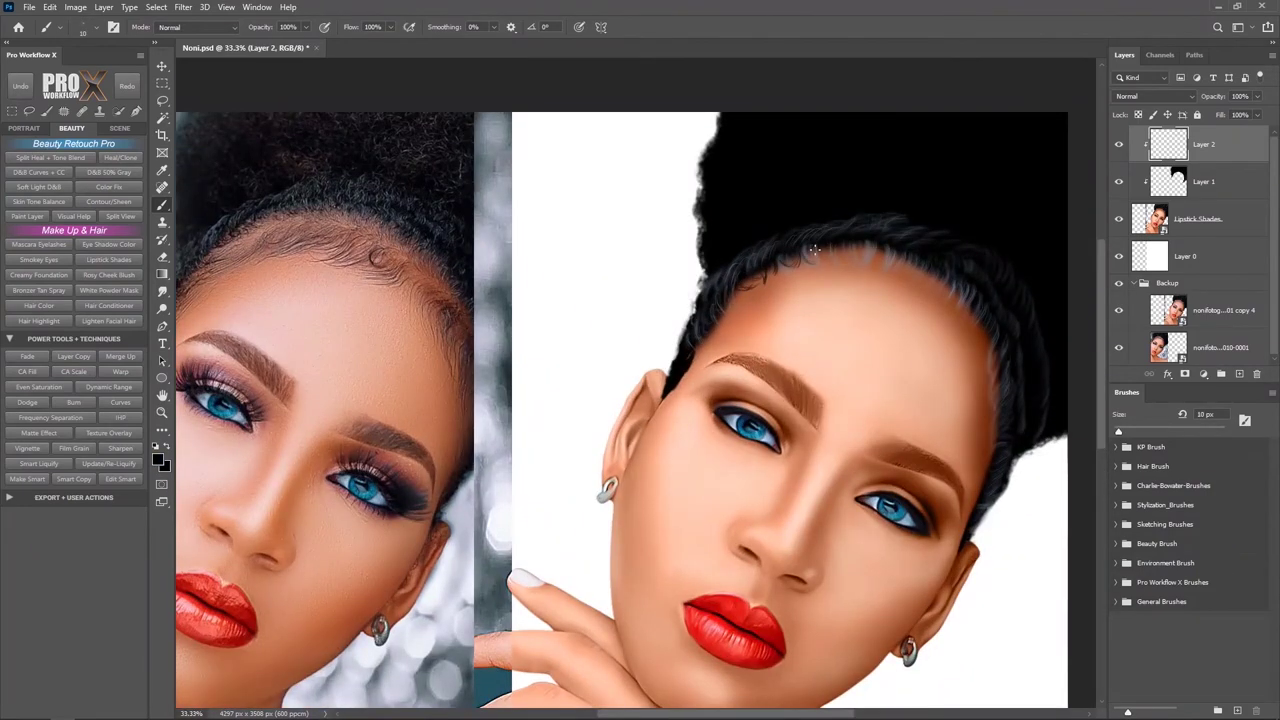
{"action": "left_click_drag", "start_coordinate": [896, 226], "coordinate": [910, 229]}
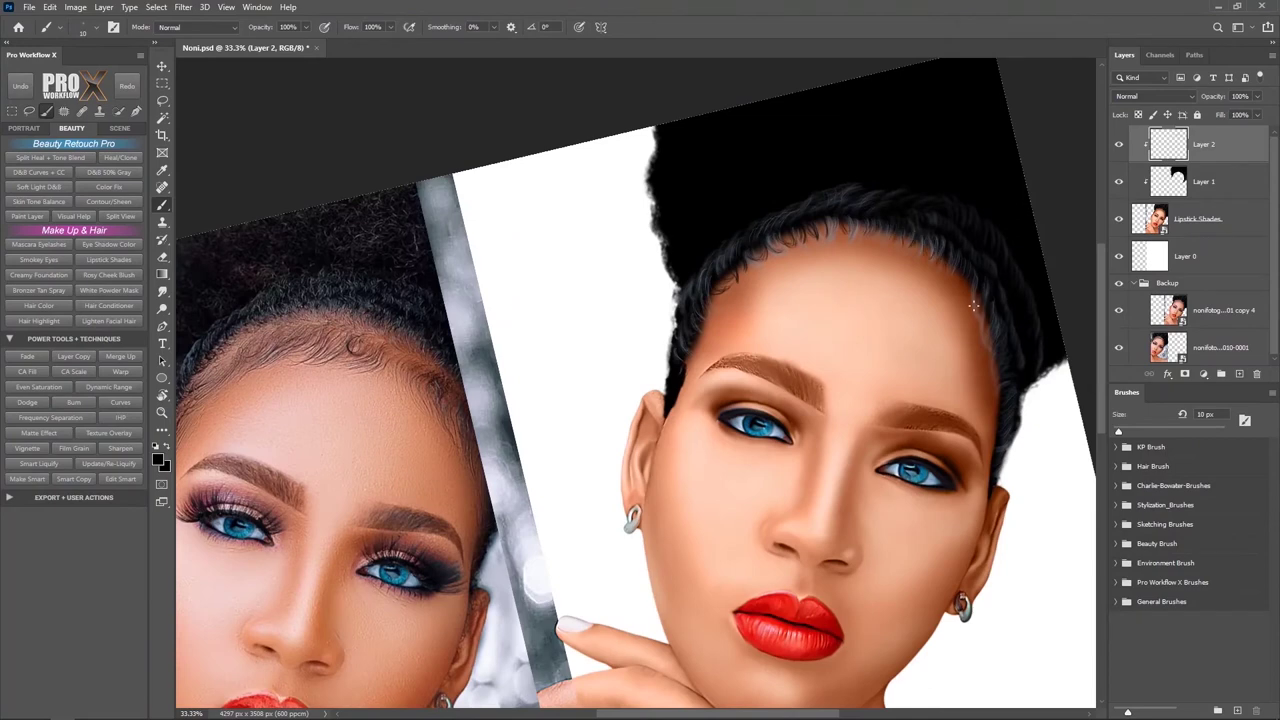
{"action": "scroll", "coordinate": [999, 381], "scroll_direction": "down", "scroll_amount": 1}
{"action": "scroll", "coordinate": [999, 381], "scroll_direction": "left", "scroll_amount": 1}
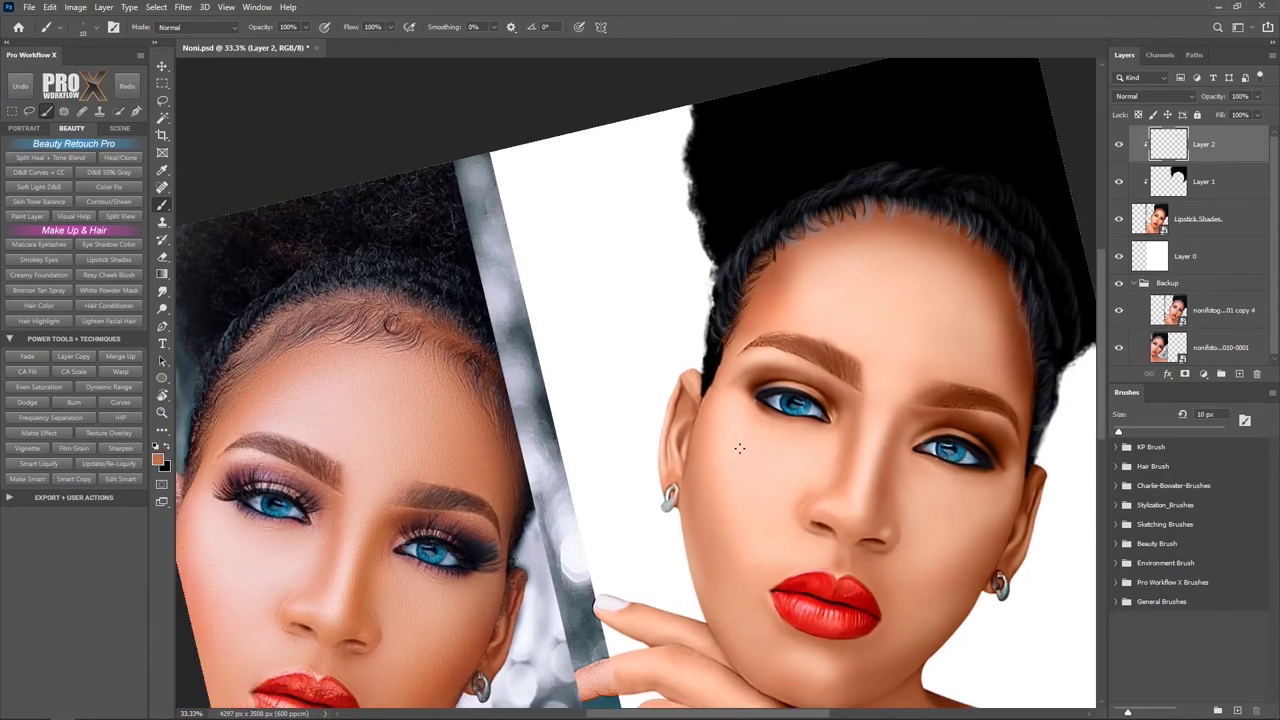
{"action": "scroll", "coordinate": [818, 218], "scroll_direction": "right", "scroll_amount": 2}
Step: On a new layer, paint thin black strands along the hairline
{"action": "key", "text": "ctrl+shift+alt+n"}
{"action": "key", "text": "d"}
{"action": "scroll", "coordinate": [990, 376], "scroll_direction": "left", "scroll_amount": 3}
{"action": "mouse_move", "coordinate": [765, 345]}
{"action": "left_mouse_down"}
{"action": "mouse_move", "coordinate": [790, 295]}
{"action": "mouse_move", "coordinate": [850, 240]}
{"action": "mouse_move", "coordinate": [880, 233]}
{"action": "mouse_move", "coordinate": [935, 256]}
{"action": "left_mouse_up"}
{"action": "scroll", "coordinate": [880, 233], "scroll_direction": "right", "scroll_amount": 1}
{"action": "scroll", "coordinate": [860, 240], "scroll_direction": "up", "scroll_amount": 1}
{"action": "key", "text": "bracketright"}
Step: Paint more fine strands into the hair with a small brush
{"action": "scroll", "coordinate": [850, 242], "scroll_direction": "right", "scroll_amount": 3}
{"action": "scroll", "coordinate": [850, 242], "scroll_direction": "down", "scroll_amount": 1}
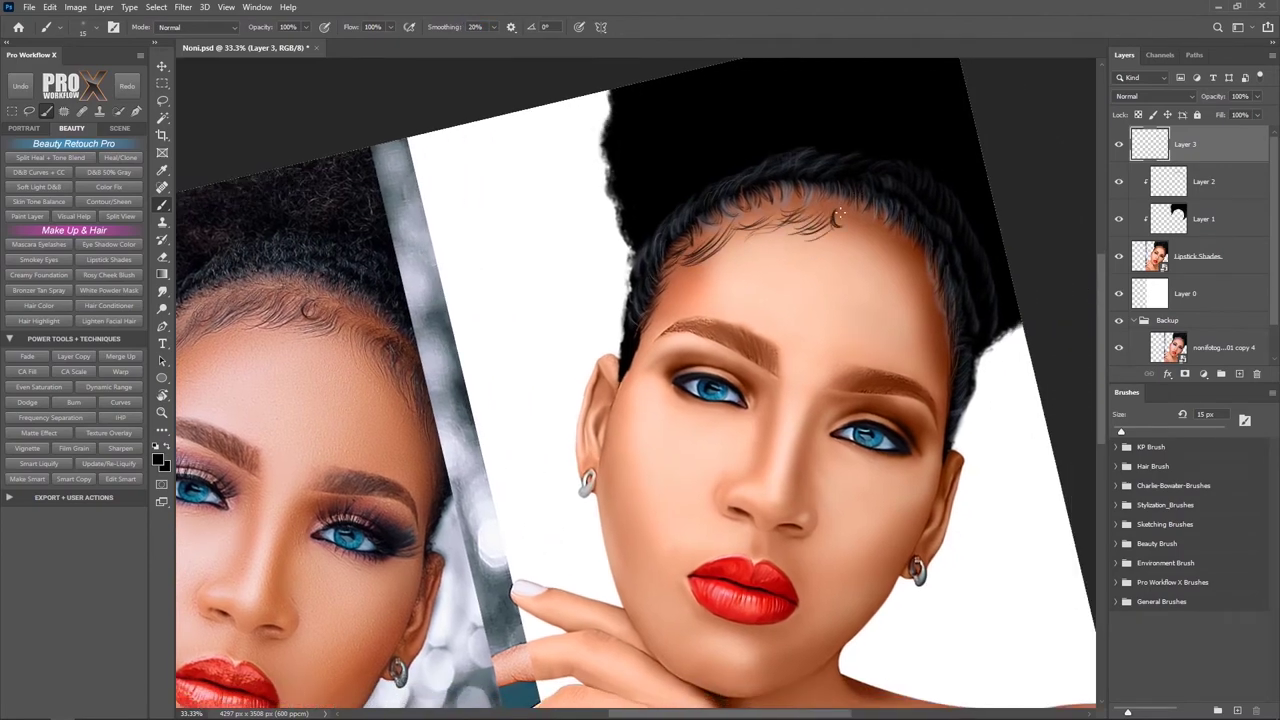
{"action": "scroll", "coordinate": [838, 216], "scroll_direction": "right", "scroll_amount": 1}
{"action": "left_click_drag", "start_coordinate": [790, 218], "coordinate": [850, 240]}
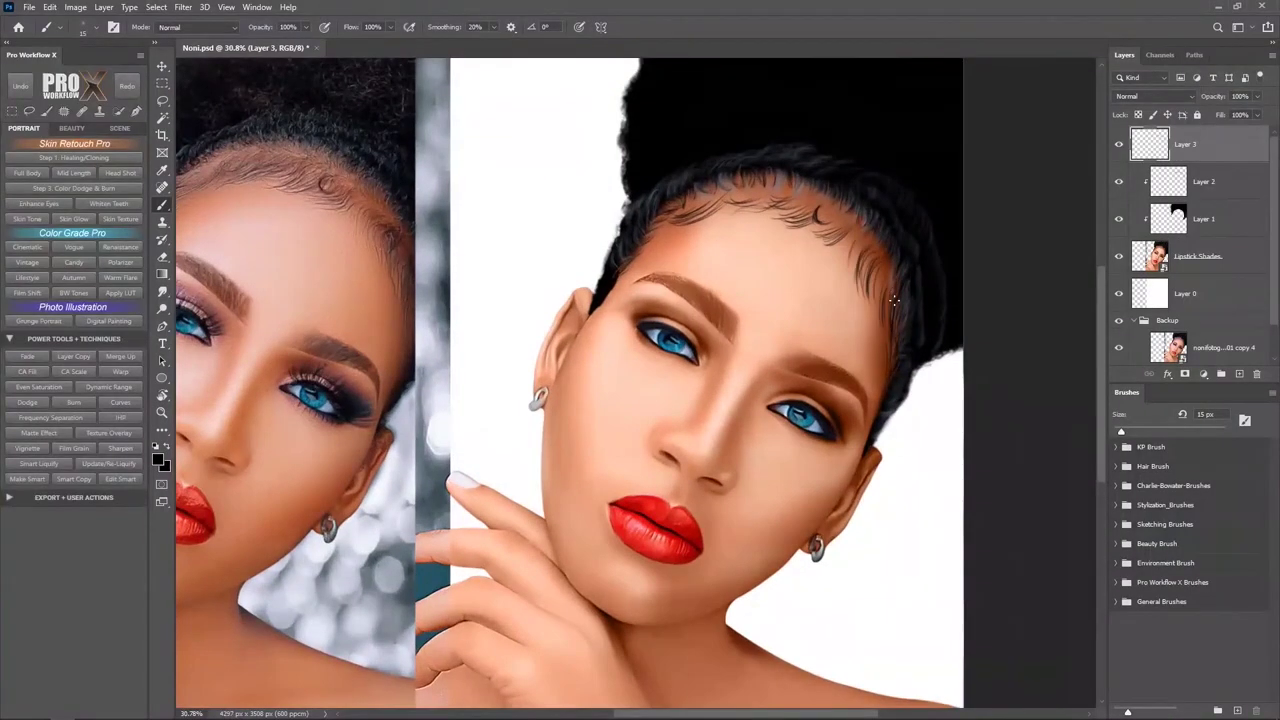
{"action": "scroll", "coordinate": [895, 300], "scroll_direction": "up", "scroll_amount": 1}
{"action": "scroll", "coordinate": [895, 300], "scroll_direction": "left", "scroll_amount": 1}
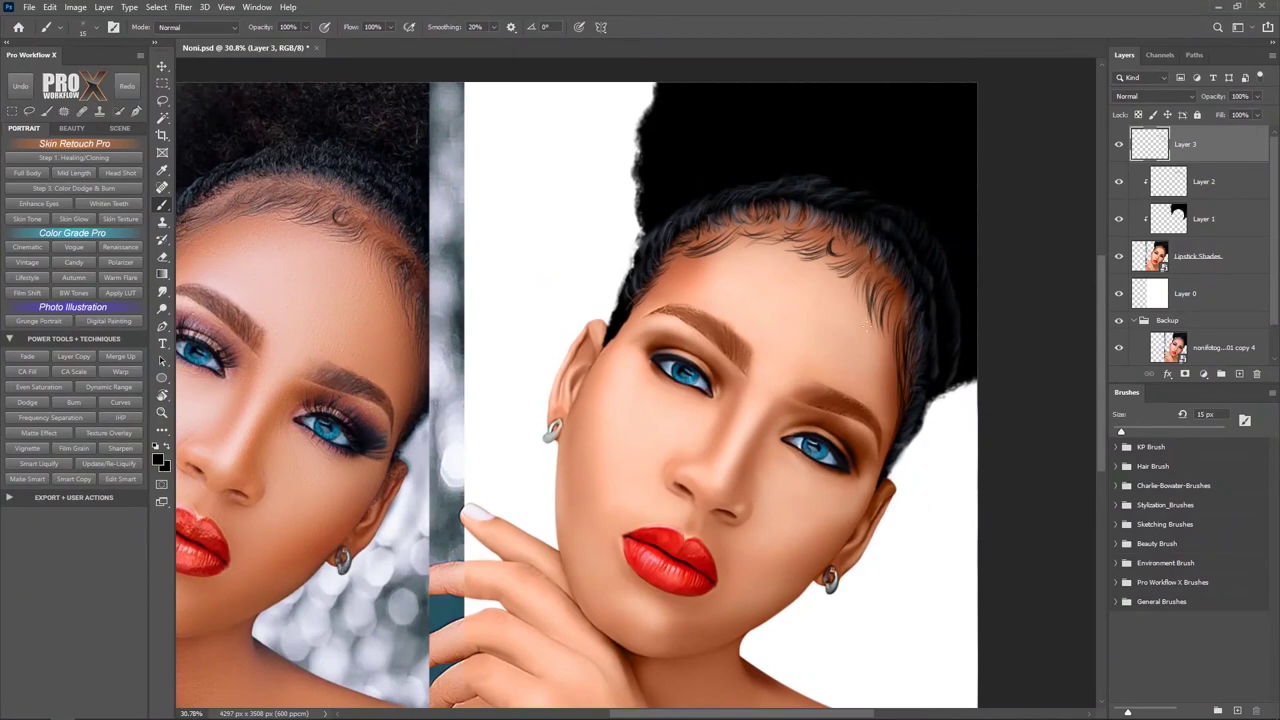
Step: Rotate the canvas counter-clockwise and merge the hair strand layers together
{"action": "key", "text": "r"}
{"action": "left_click_drag", "start_coordinate": [868, 263], "coordinate": [821, 241]}
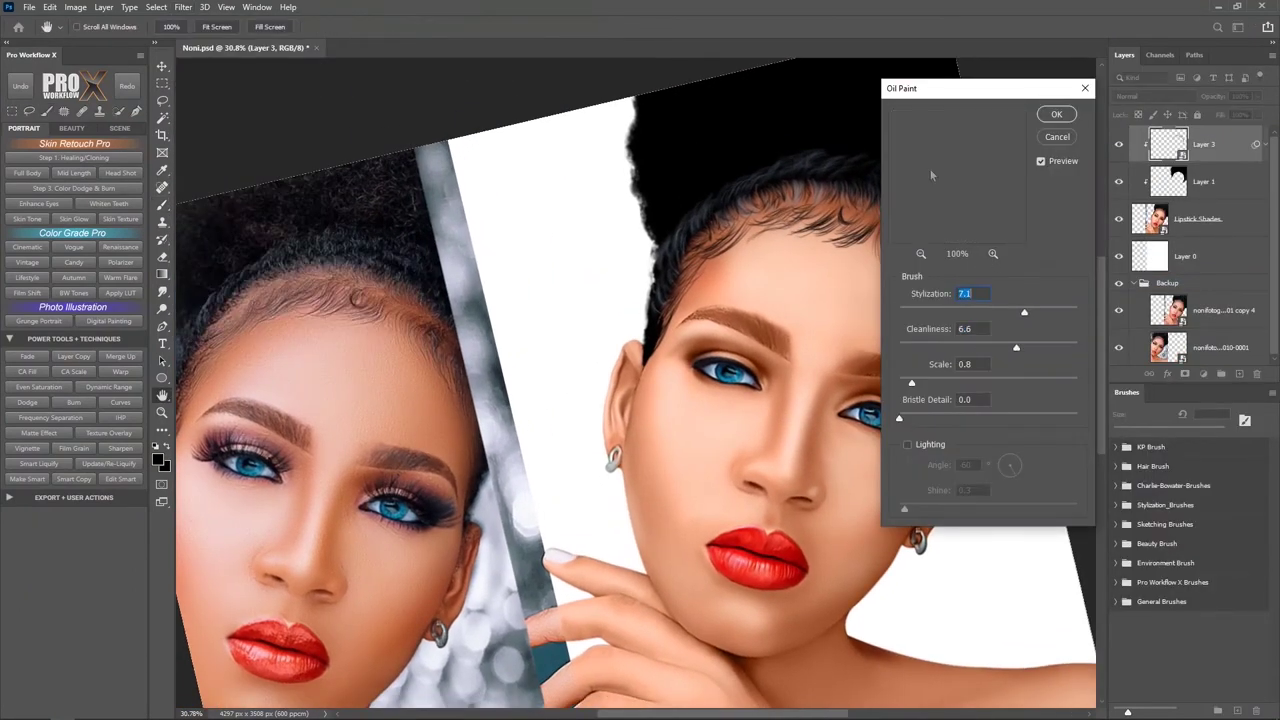
{"action": "key", "text": "Return"}
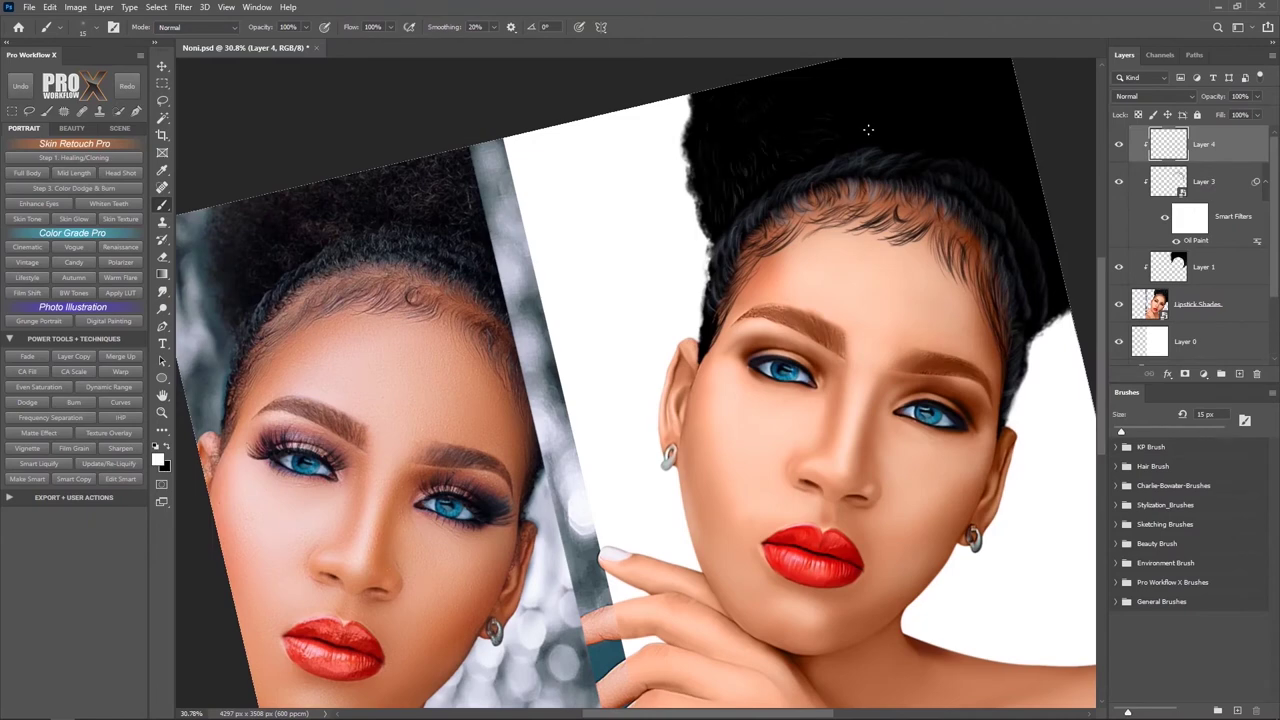
{"action": "left_click_drag", "start_coordinate": [872, 242], "coordinate": [807, 290]}
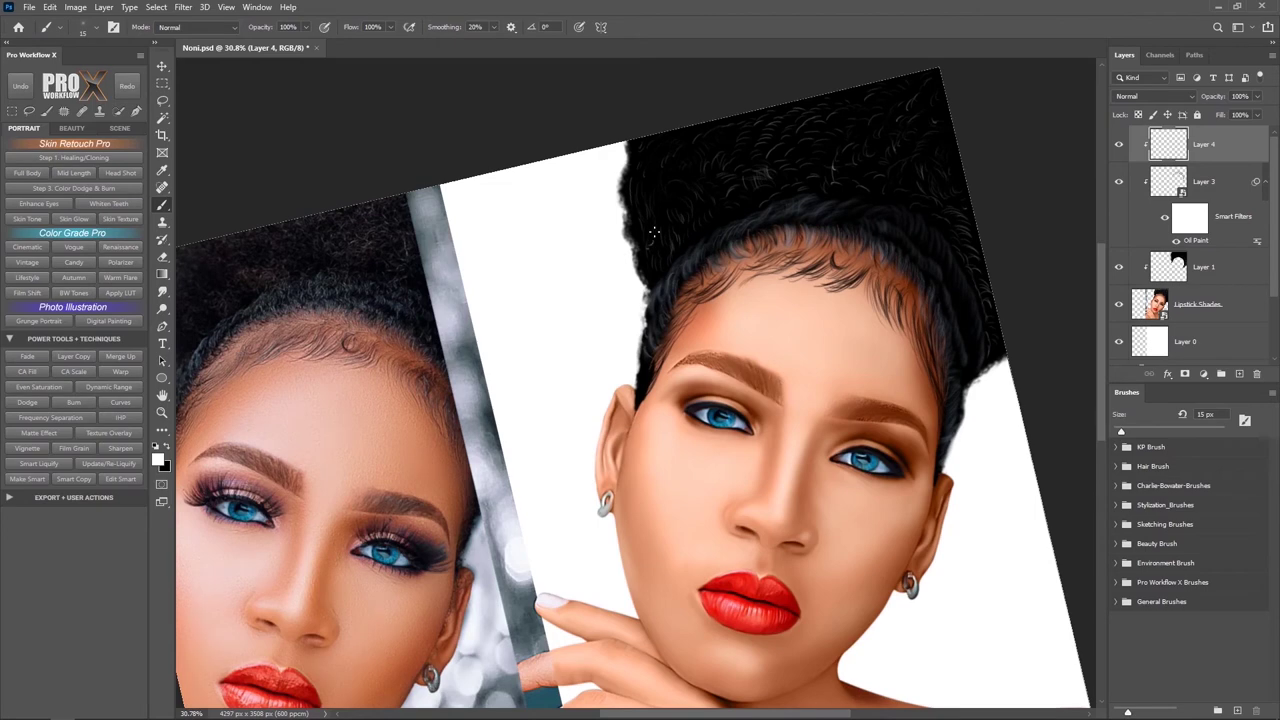
{"action": "scroll", "coordinate": [712, 150], "scroll_direction": "down", "scroll_amount": 3}
{"action": "scroll", "coordinate": [698, 216], "scroll_direction": "up", "scroll_amount": 3}
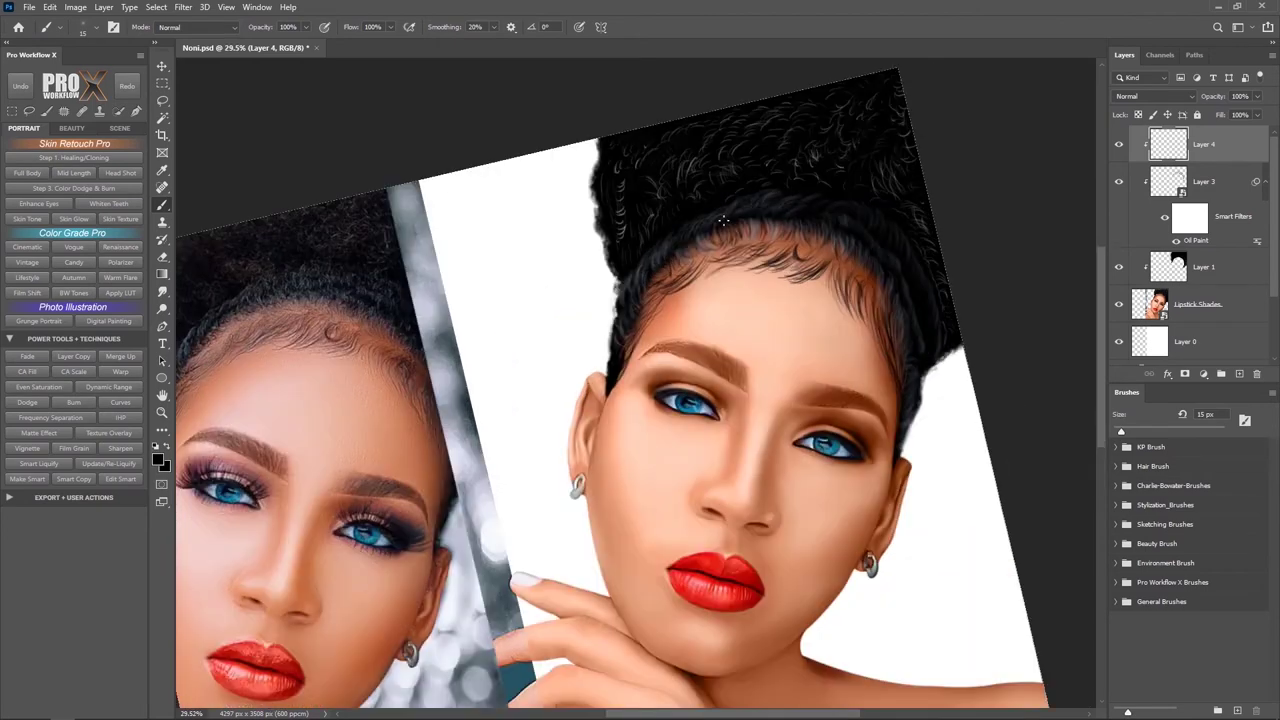
{"action": "scroll", "coordinate": [908, 208], "scroll_direction": "down", "scroll_amount": 1}
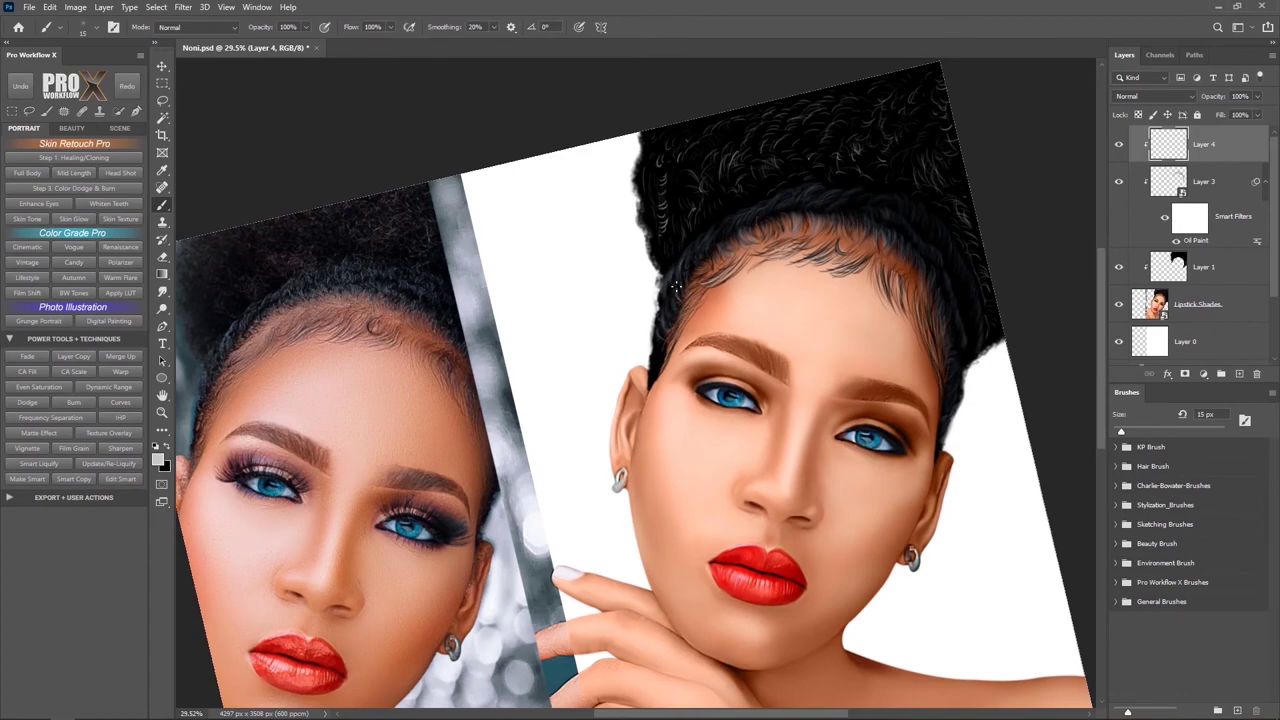
{"action": "scroll", "coordinate": [676, 287], "scroll_direction": "down", "scroll_amount": 3}
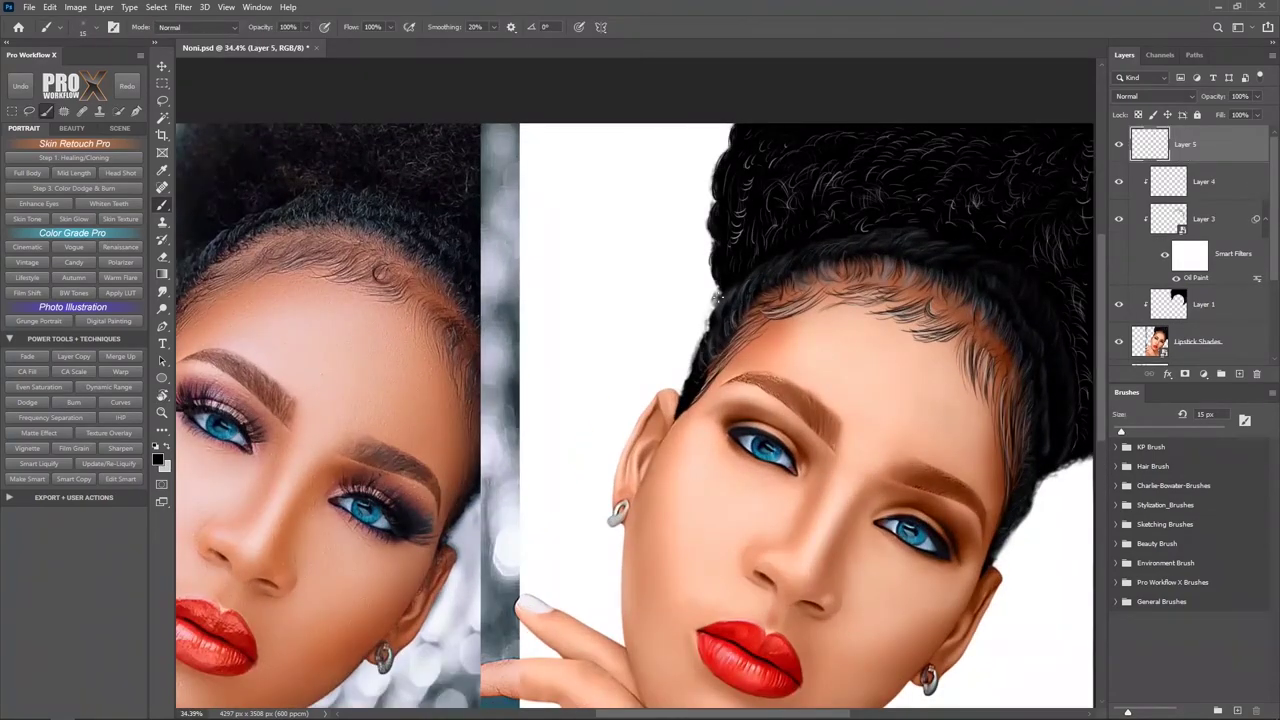
{"action": "scroll", "coordinate": [805, 372], "scroll_direction": "down", "scroll_amount": 2}
{"action": "left_click_drag", "start_coordinate": [1098, 552], "coordinate": [936, 424]}
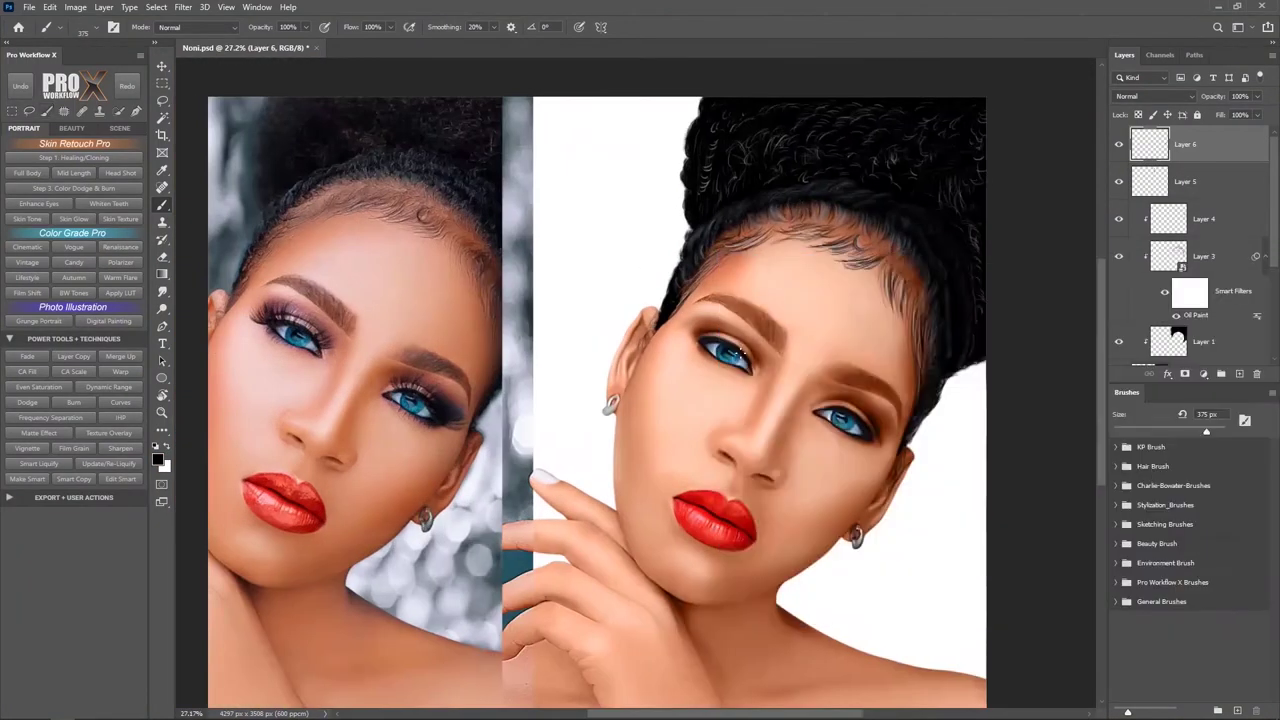
Step: Stamp Brow brushes over both eyebrows and add a hue adjustment above them
{"action": "left_click", "coordinate": [1116, 543]}
{"action": "scroll", "coordinate": [1162, 594], "scroll_direction": "down", "scroll_amount": 5}
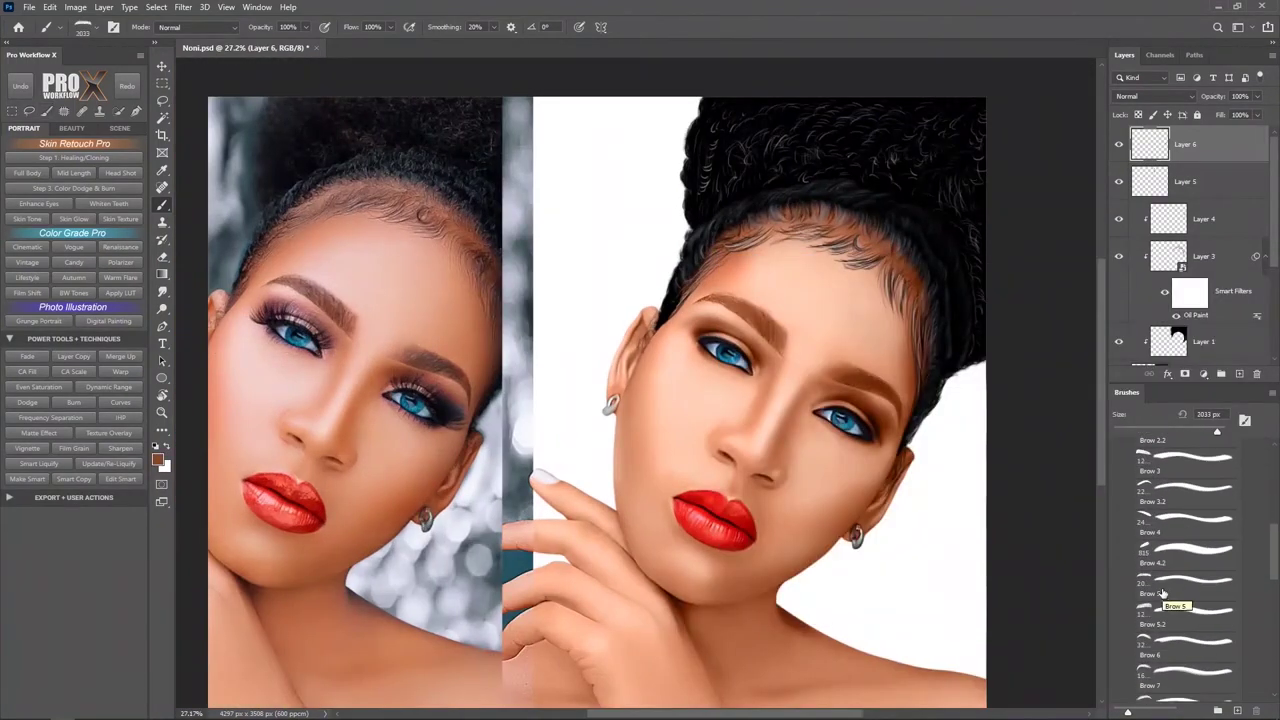
{"action": "mouse_move", "coordinate": [1150, 570]}
{"action": "left_mouse_down"}
{"action": "mouse_move", "coordinate": [943, 400]}
{"action": "mouse_move", "coordinate": [829, 371]}
{"action": "mouse_move", "coordinate": [686, 428]}
{"action": "left_mouse_up"}
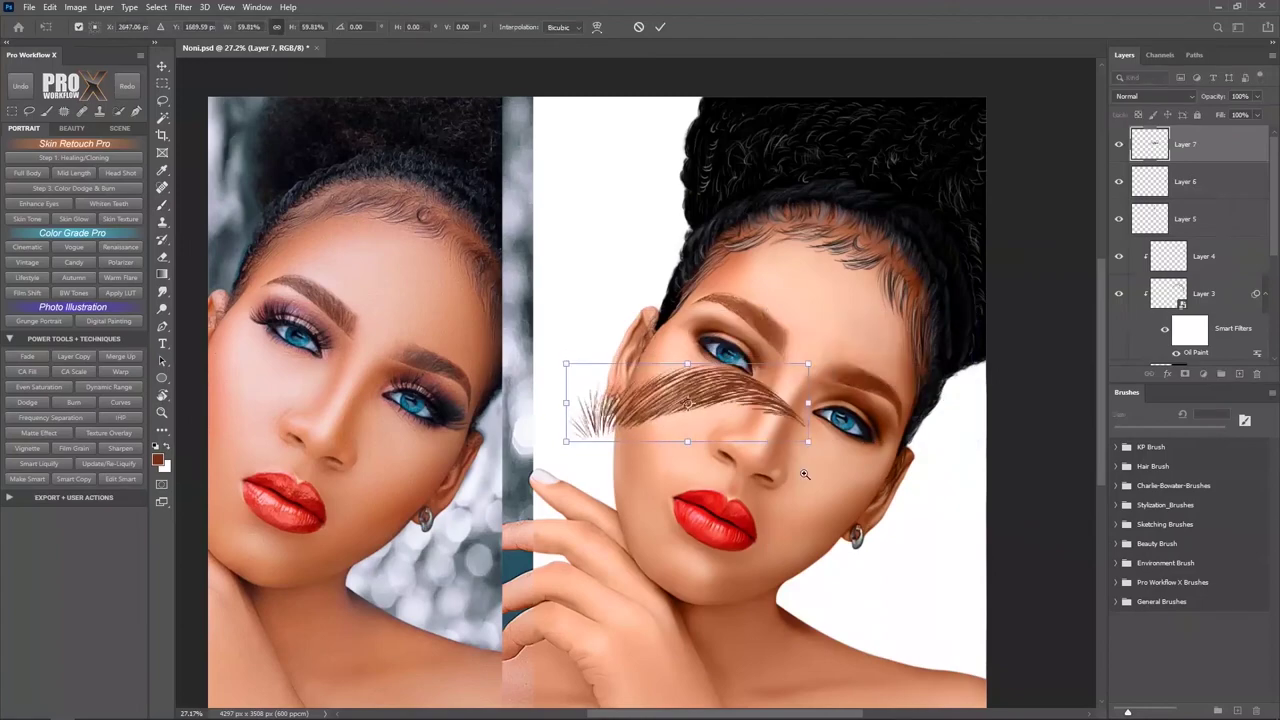
{"action": "scroll", "coordinate": [686, 428], "scroll_direction": "up", "scroll_amount": 2}
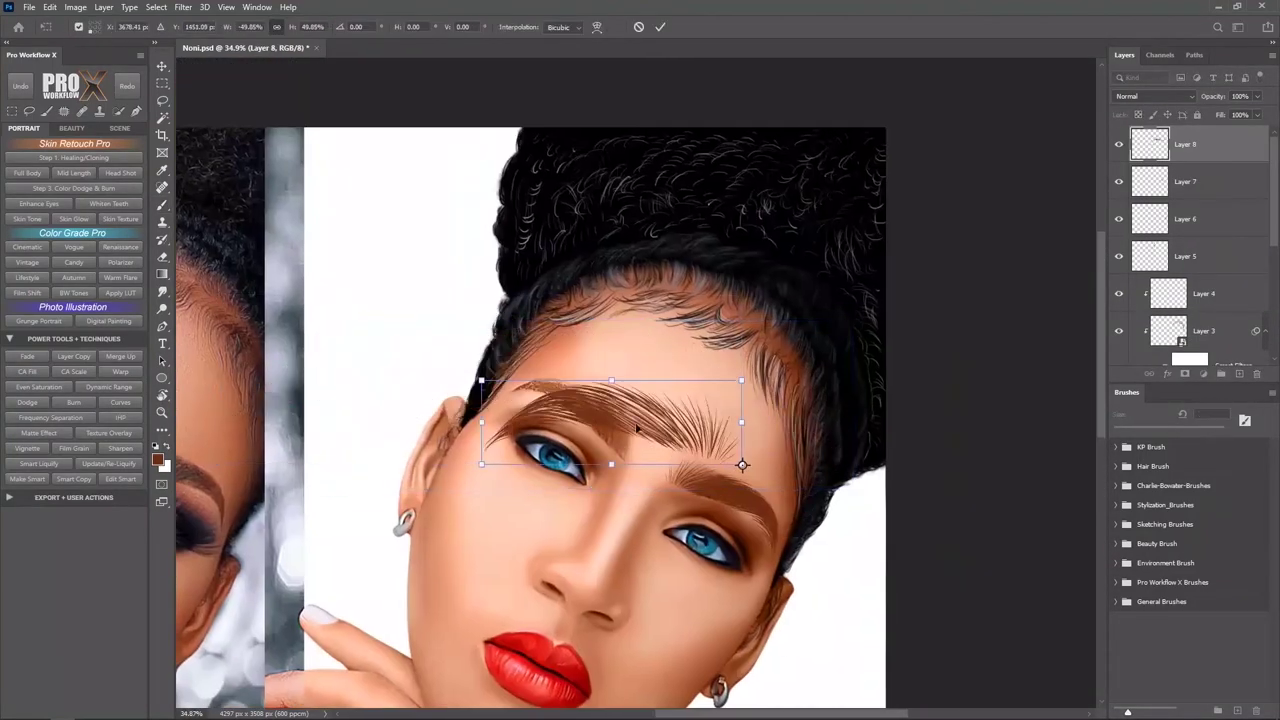
{"action": "left_click_drag", "start_coordinate": [737, 457], "coordinate": [646, 462]}
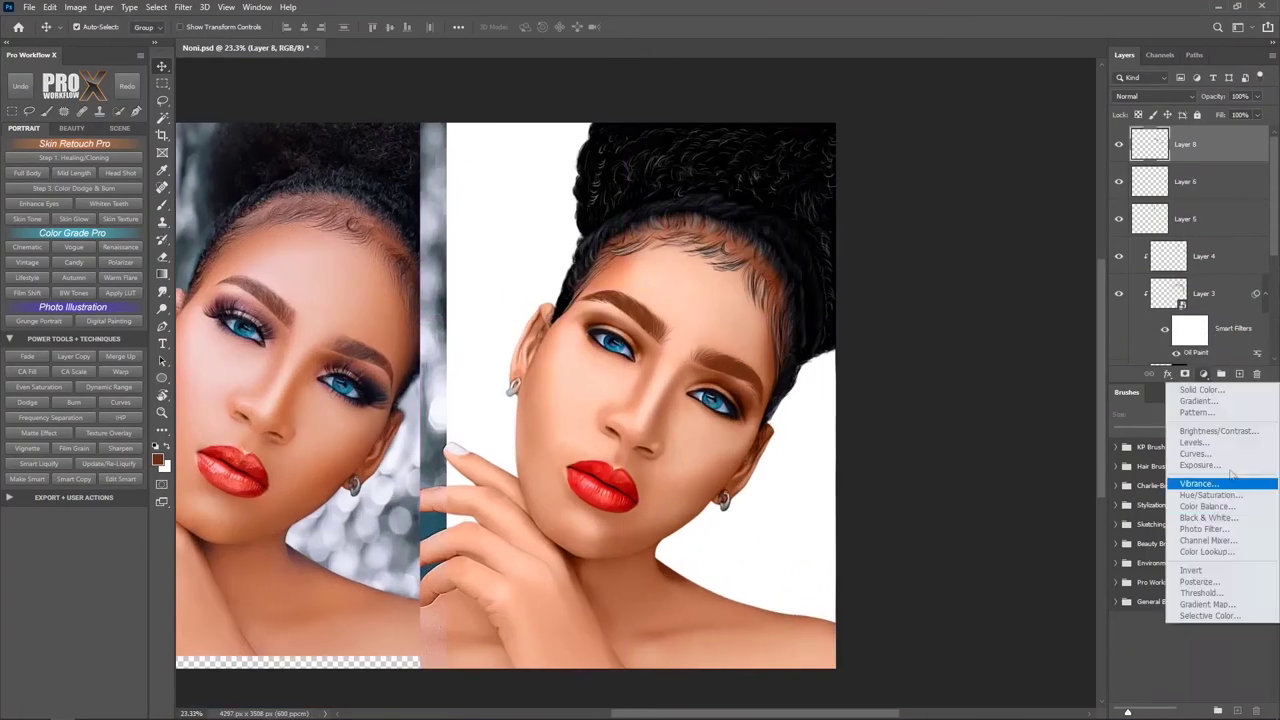
{"action": "left_click", "coordinate": [1210, 486]}
Step: Stamp Lash brushes onto both eyes and rotate each to sit along the lash line
{"action": "left_click", "coordinate": [1200, 267]}
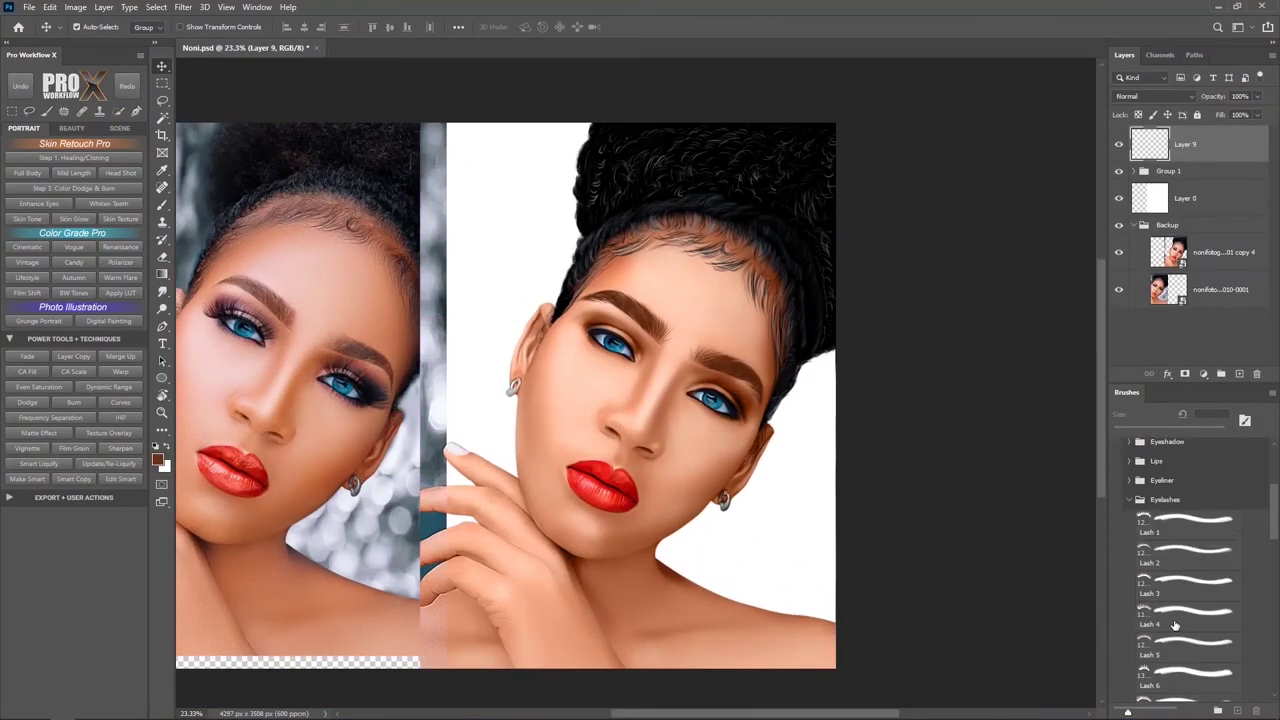
{"action": "mouse_move", "coordinate": [1185, 560]}
{"action": "left_mouse_down"}
{"action": "mouse_move", "coordinate": [680, 400]}
{"action": "mouse_move", "coordinate": [625, 328]}
{"action": "left_mouse_up"}
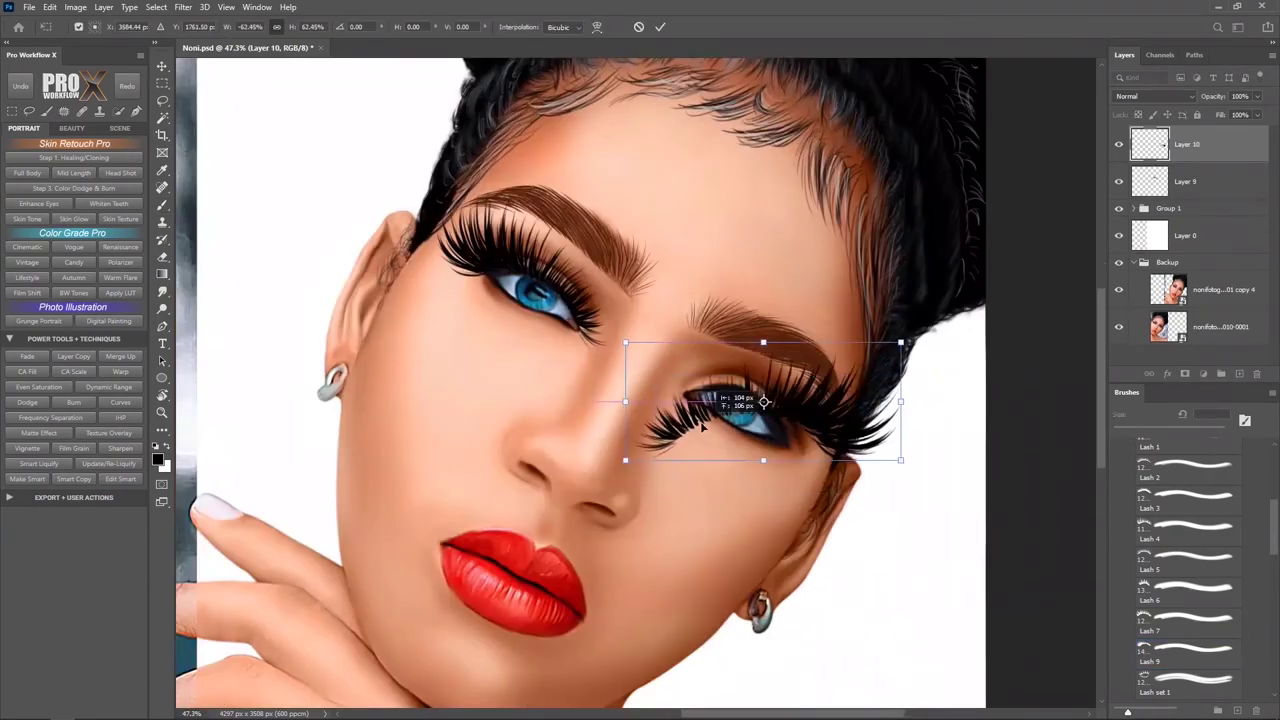
{"action": "left_click_drag", "start_coordinate": [700, 300], "coordinate": [661, 296]}
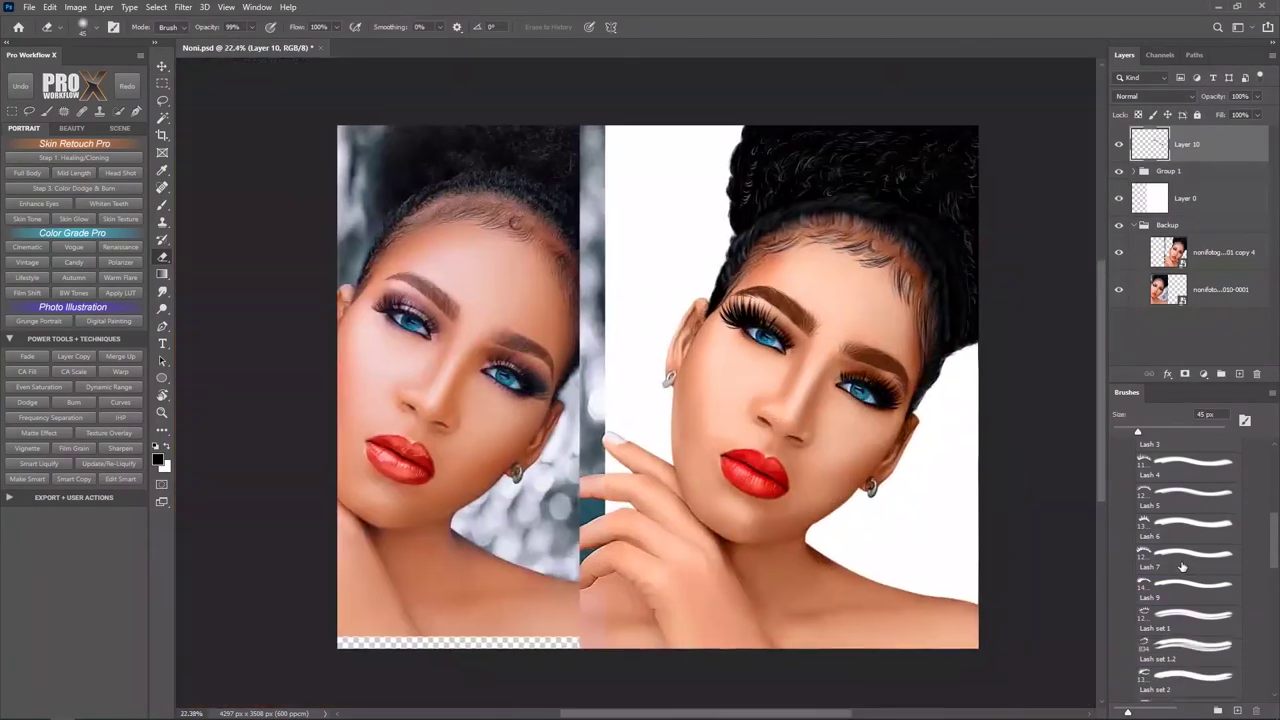
{"action": "mouse_move", "coordinate": [1183, 566]}
{"action": "left_mouse_down"}
{"action": "mouse_move", "coordinate": [971, 443]}
{"action": "mouse_move", "coordinate": [757, 429]}
{"action": "left_mouse_up"}
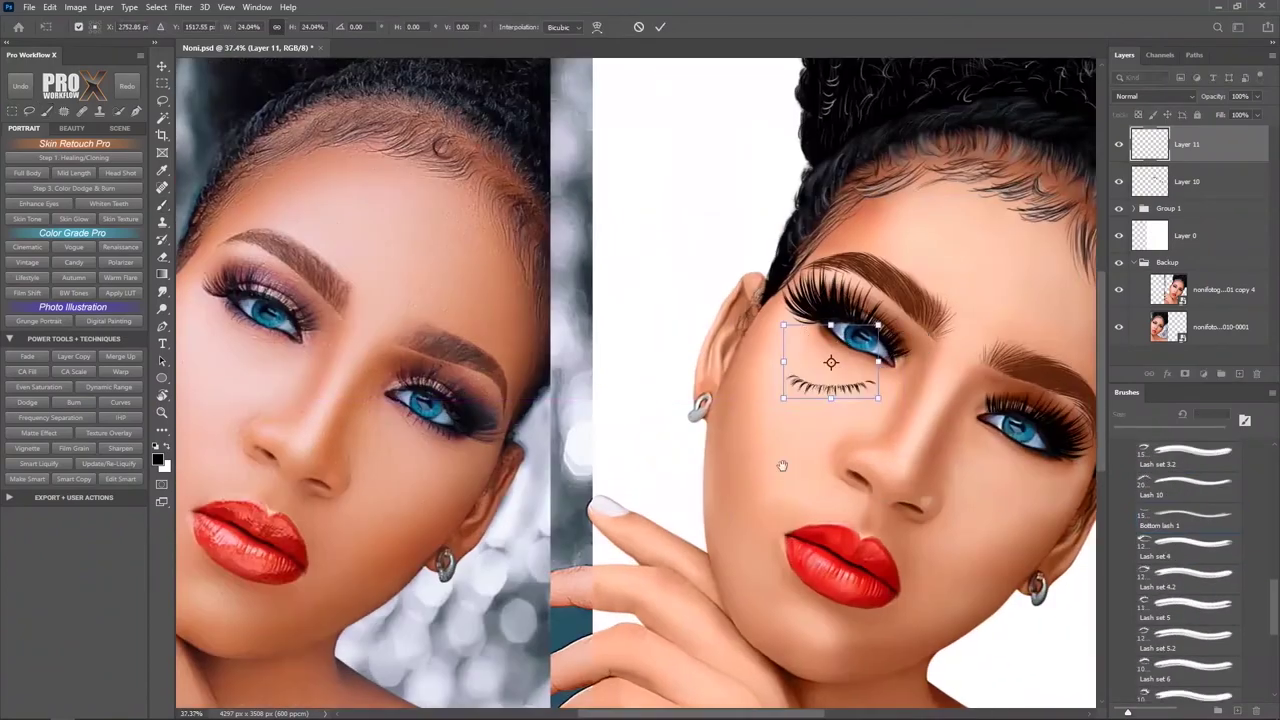
{"action": "left_click_drag", "start_coordinate": [935, 270], "coordinate": [950, 300]}
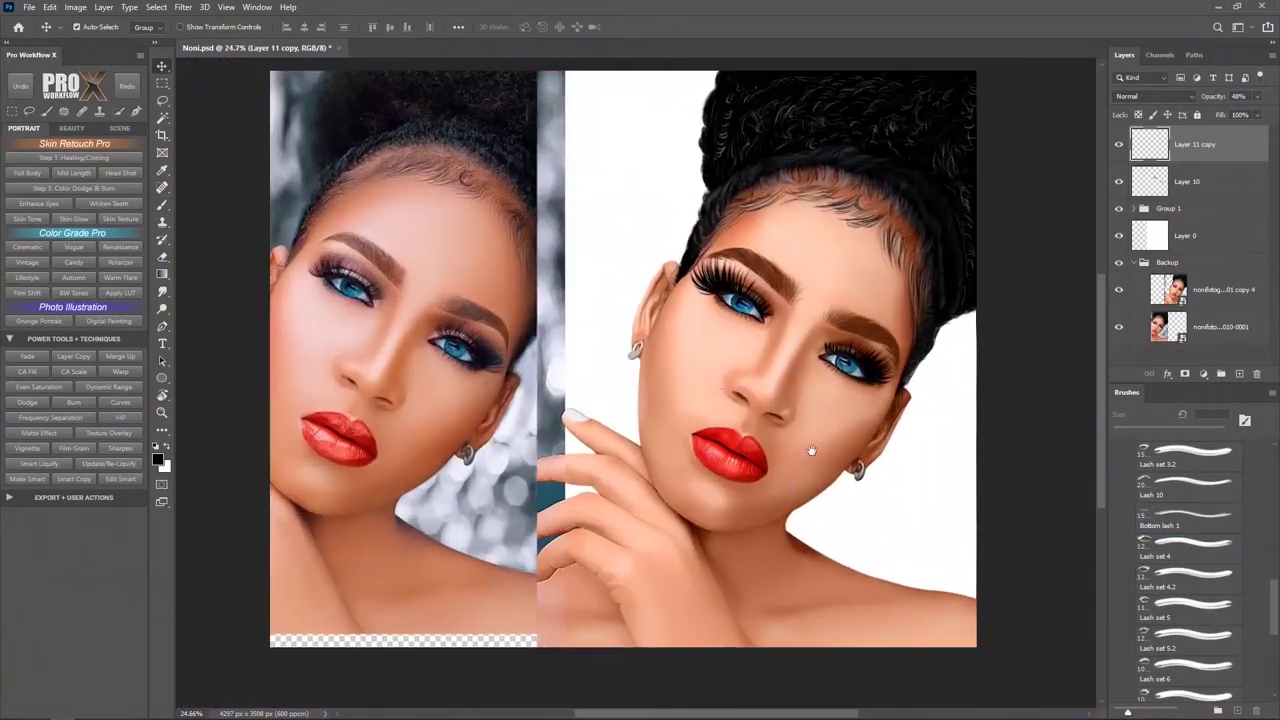
Step: Open the lash copy layer's options before adding freckles and glittery lips
{"action": "right_click", "coordinate": [885, 272]}
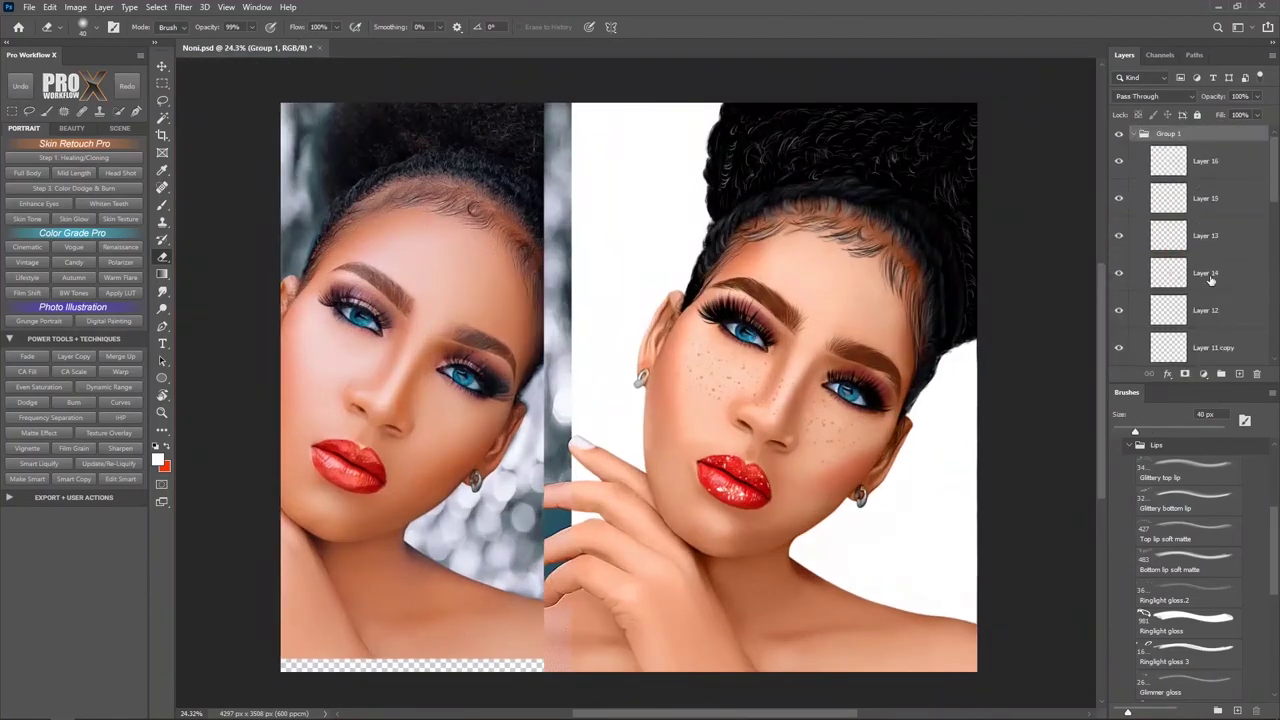
{"action": "scroll", "coordinate": [1218, 290], "scroll_direction": "down", "scroll_amount": 2}
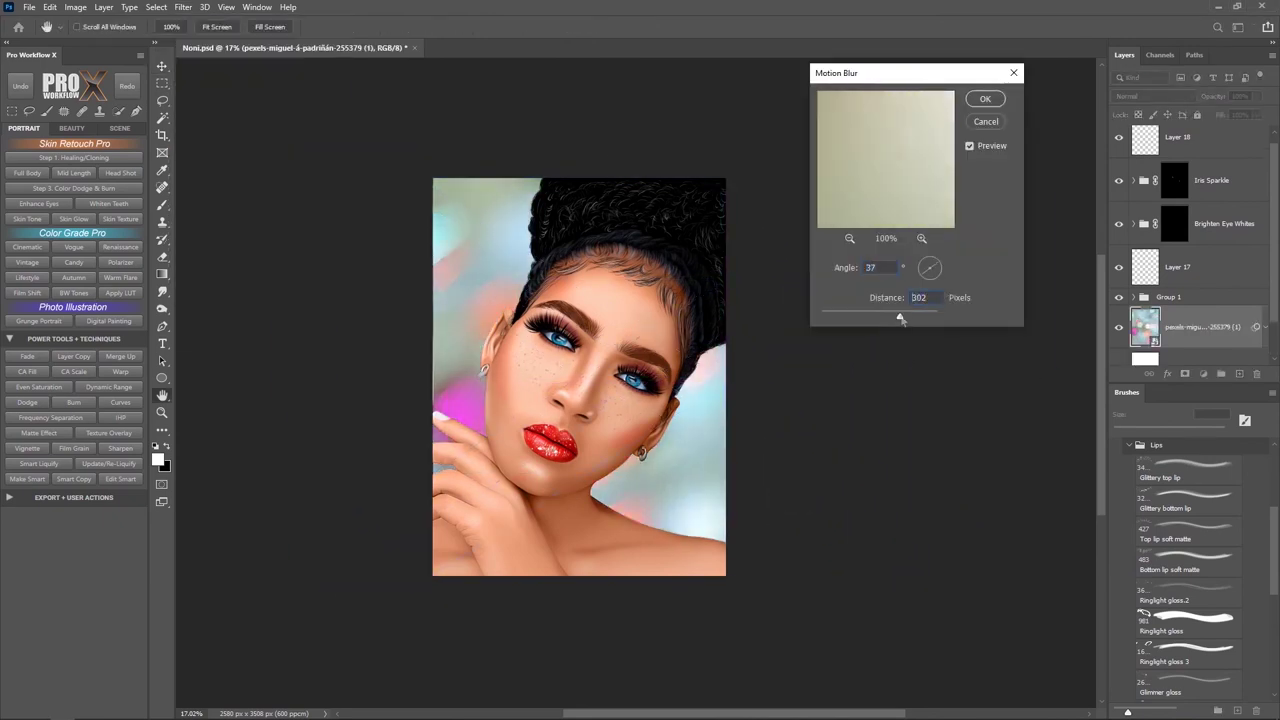
Step: Streak the background with a strong motion blur and open the portrait layer's rasterize options
{"action": "left_click_drag", "start_coordinate": [903, 316], "coordinate": [915, 318]}
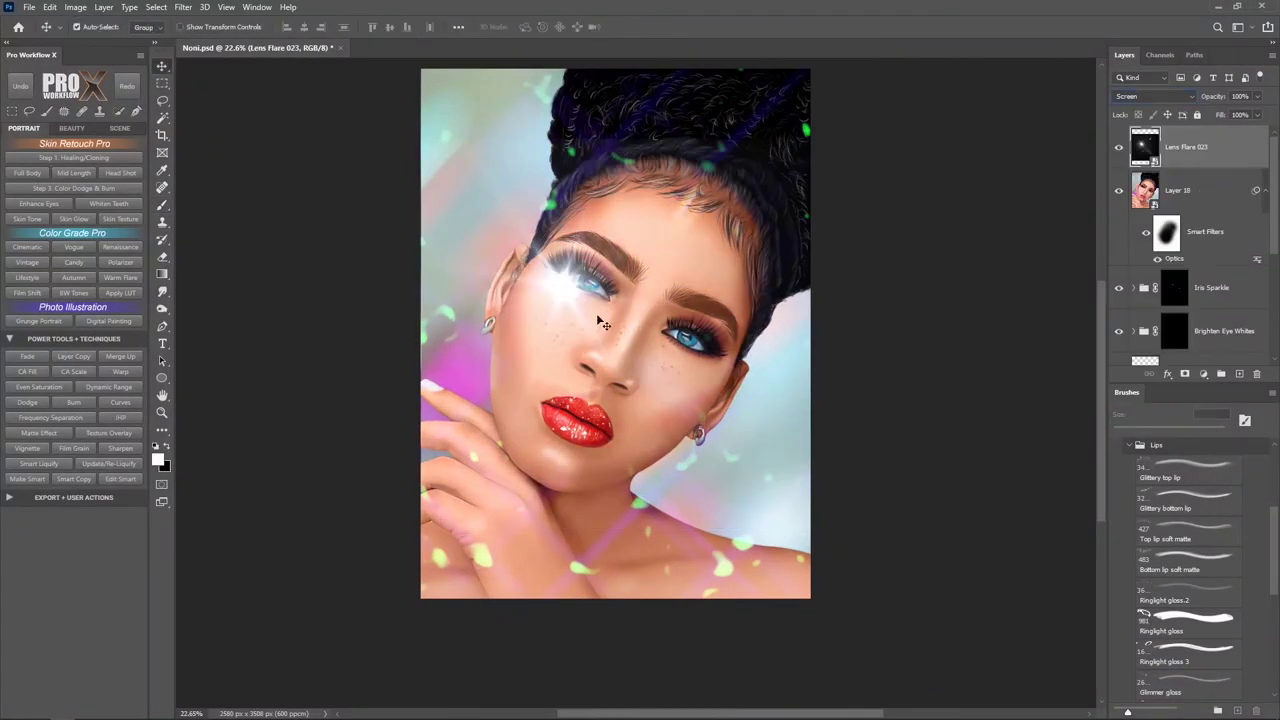
{"action": "right_click", "coordinate": [1185, 233]}
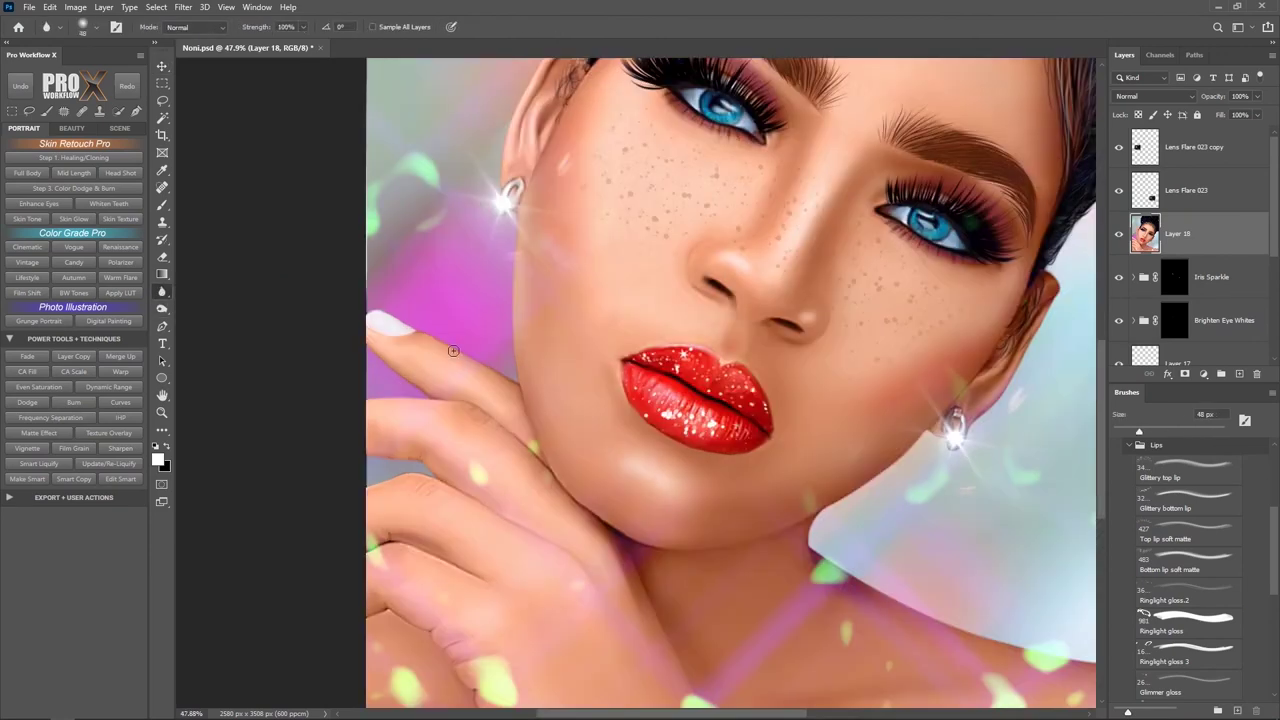
Step: Feather the black vignette's oval mask to 318 px for a soft edge
{"action": "scroll", "coordinate": [453, 351], "scroll_direction": "right", "scroll_amount": 3}
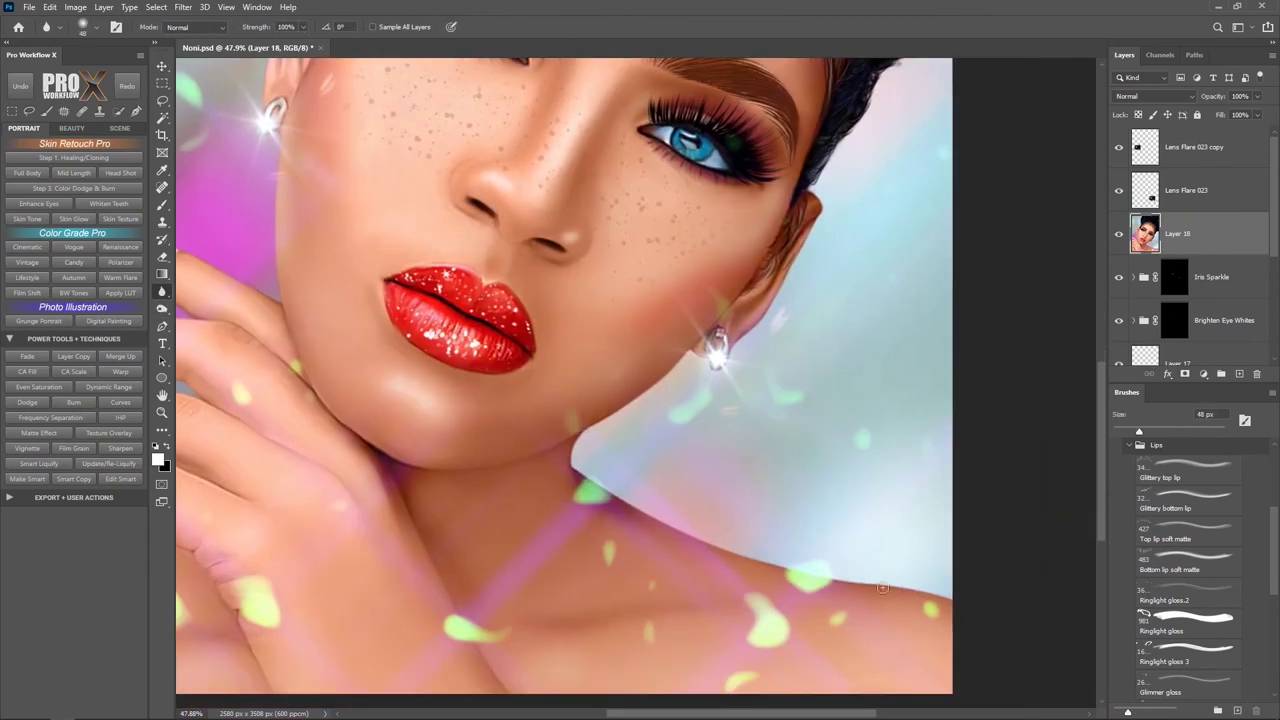
{"action": "scroll", "coordinate": [351, 295], "scroll_direction": "up", "scroll_amount": 5}
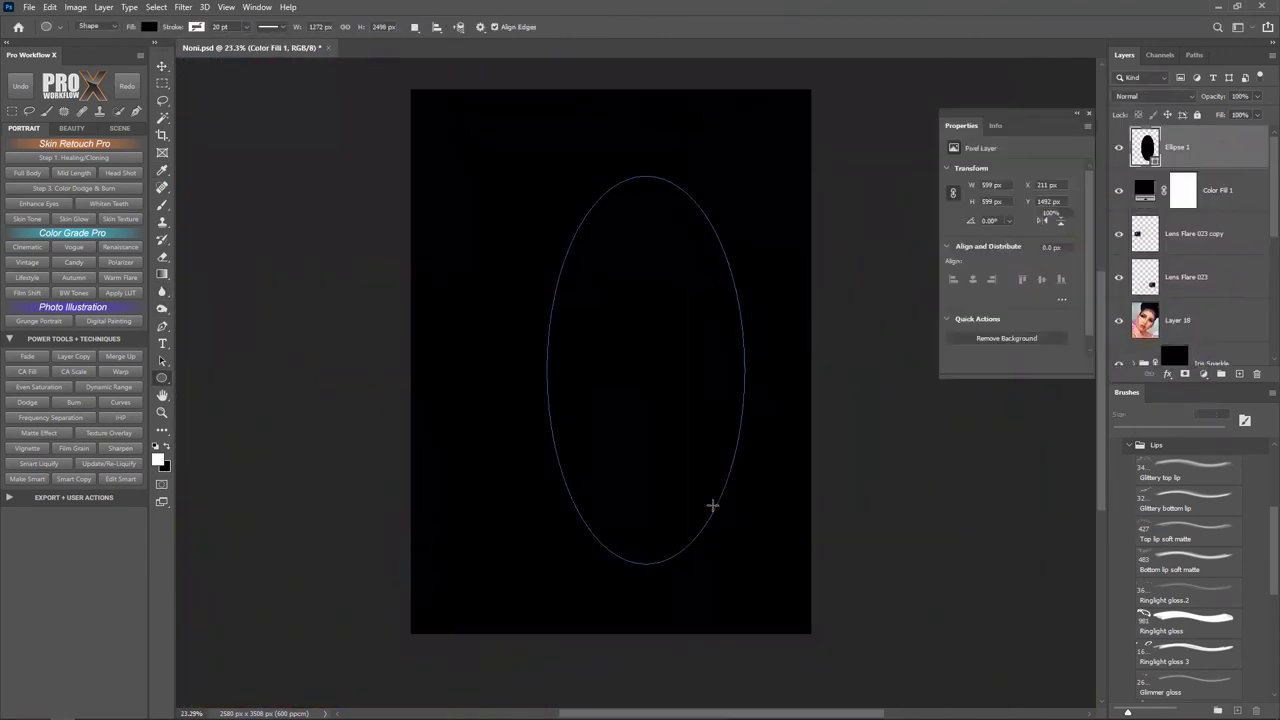
{"action": "left_click_drag", "start_coordinate": [949, 259], "coordinate": [1031, 259]}
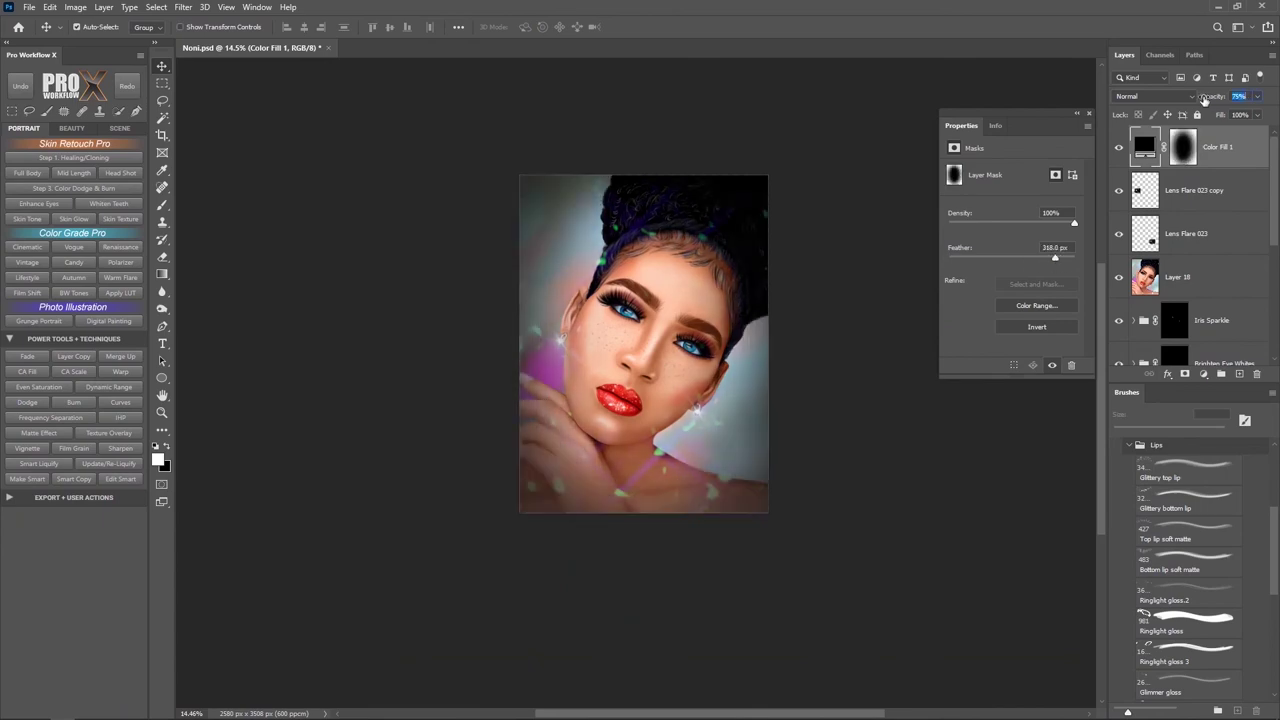